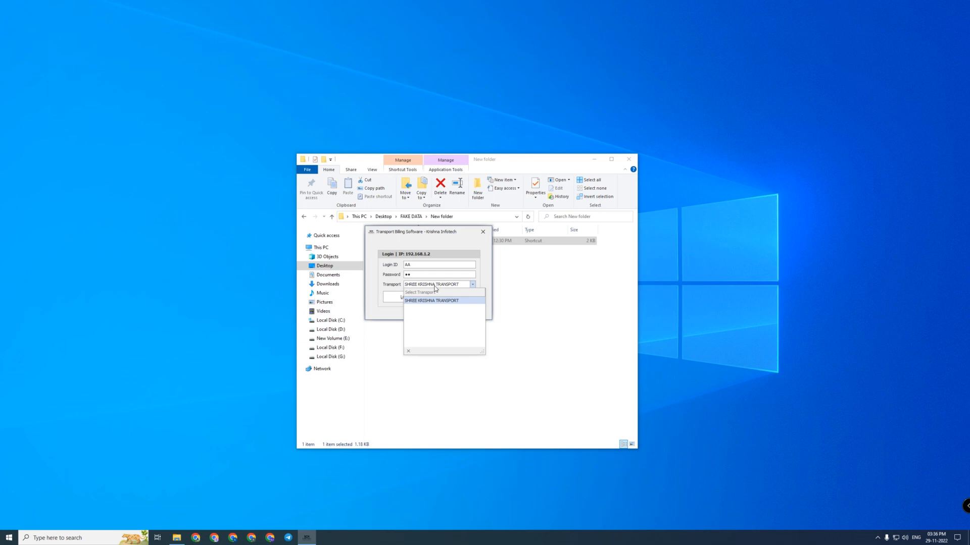
Log in with SHREE KRISHNA TRANSPORT chosen as the transport company
{"action": "left_click", "coordinate": [420, 301]}
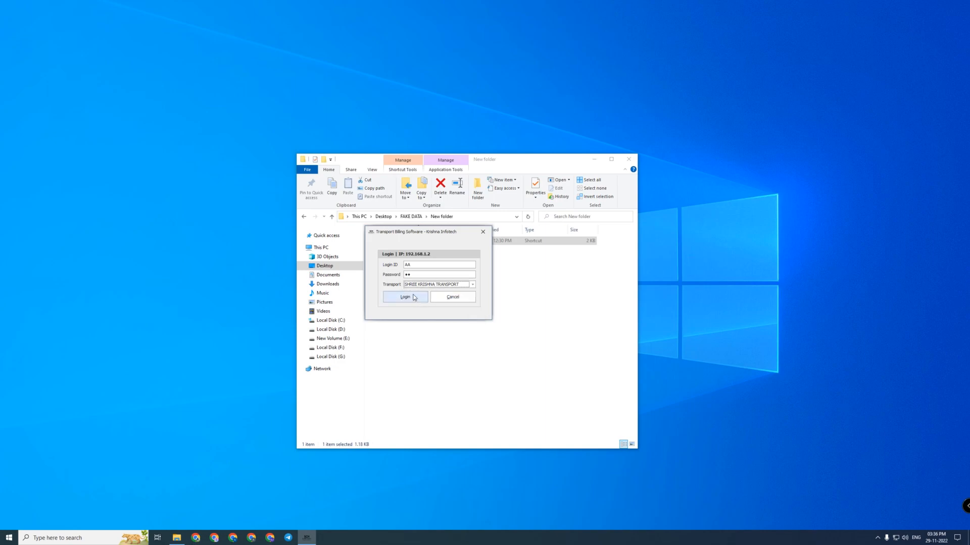
{"action": "left_click", "coordinate": [423, 285]}
{"action": "left_click", "coordinate": [423, 286]}
{"action": "left_click", "coordinate": [398, 298]}
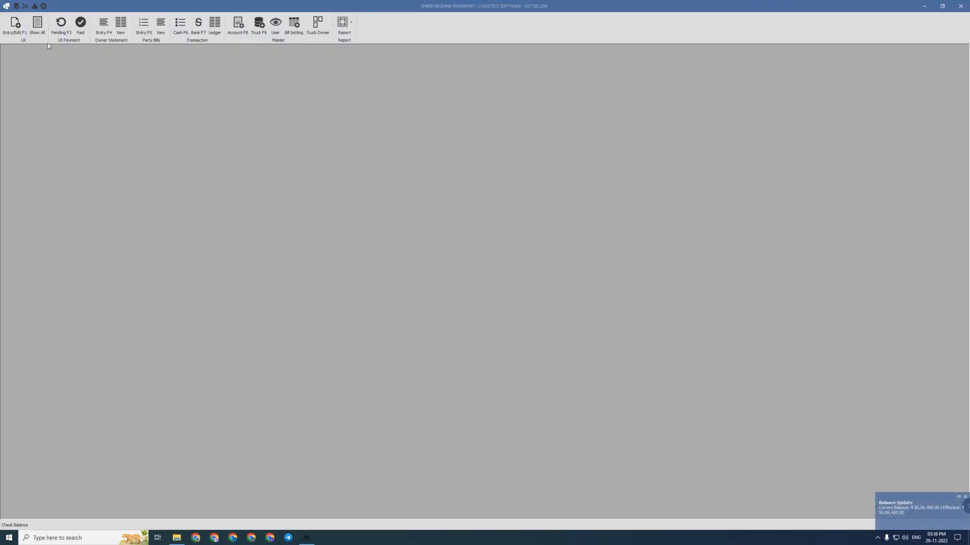
Start a new LR receipt entry and begin a new account record, browsing the account groups
{"action": "left_click", "coordinate": [15, 25]}
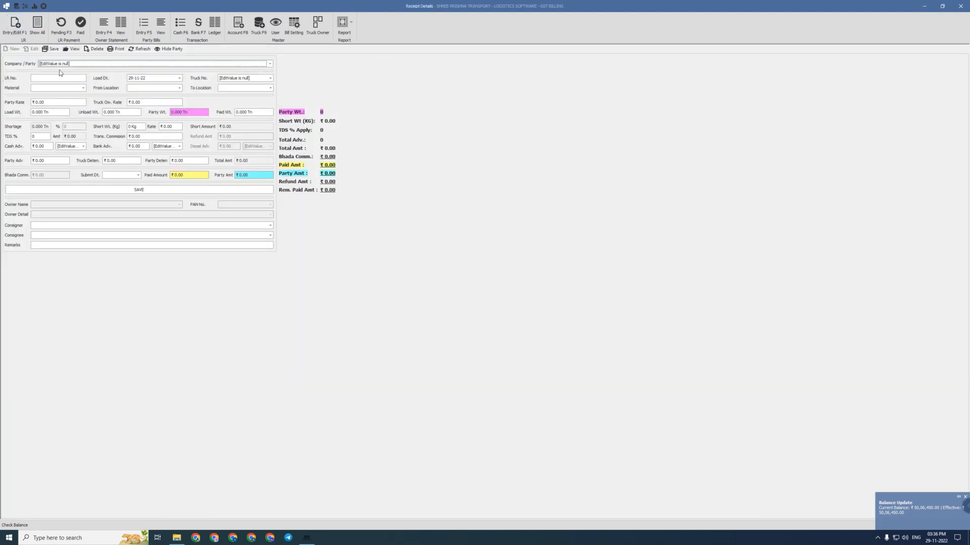
{"action": "left_click", "coordinate": [56, 65]}
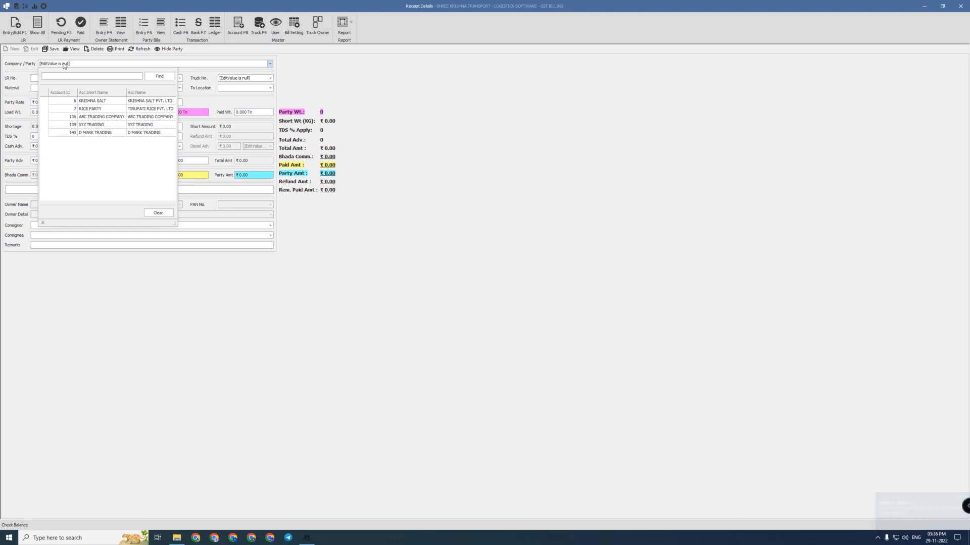
{"action": "left_click", "coordinate": [81, 64]}
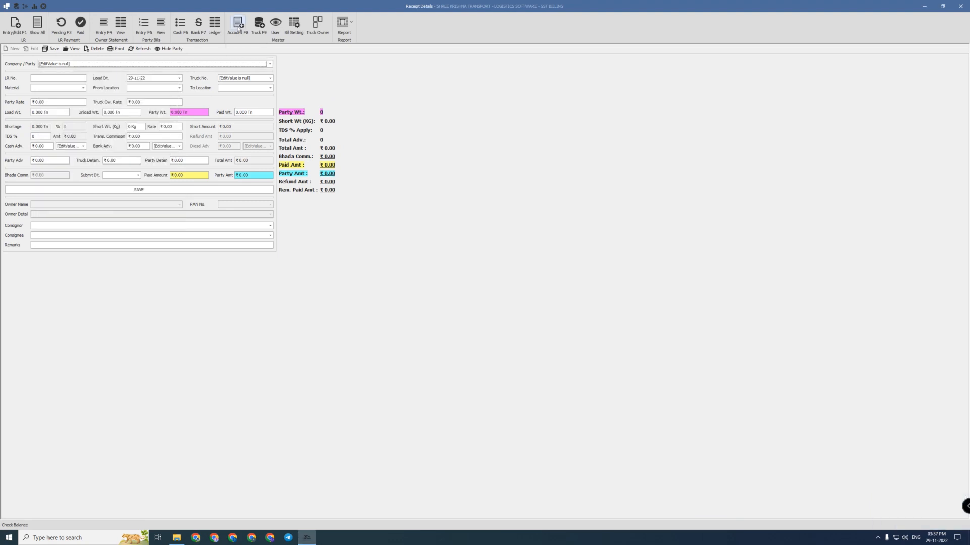
{"action": "left_click", "coordinate": [238, 26]}
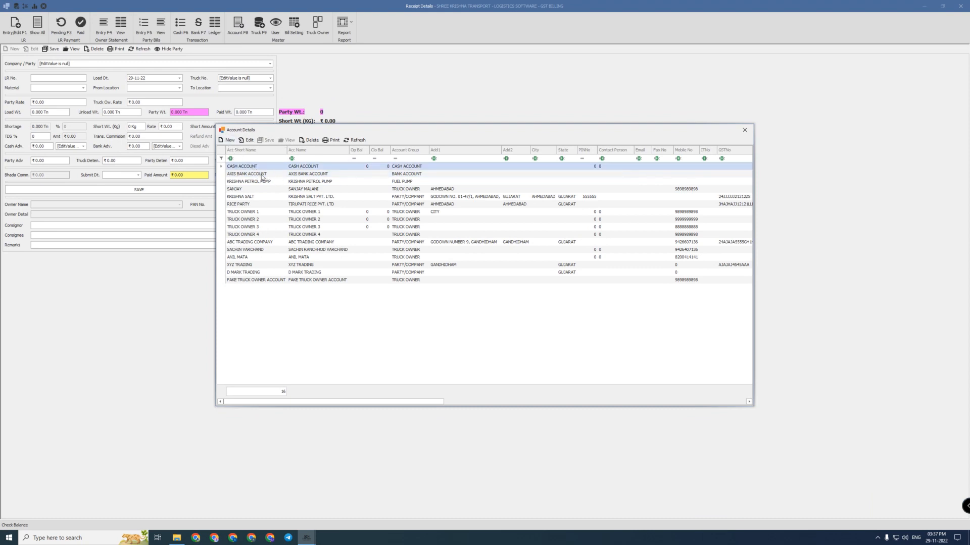
{"action": "left_click", "coordinate": [228, 139]}
{"action": "left_click", "coordinate": [284, 180]}
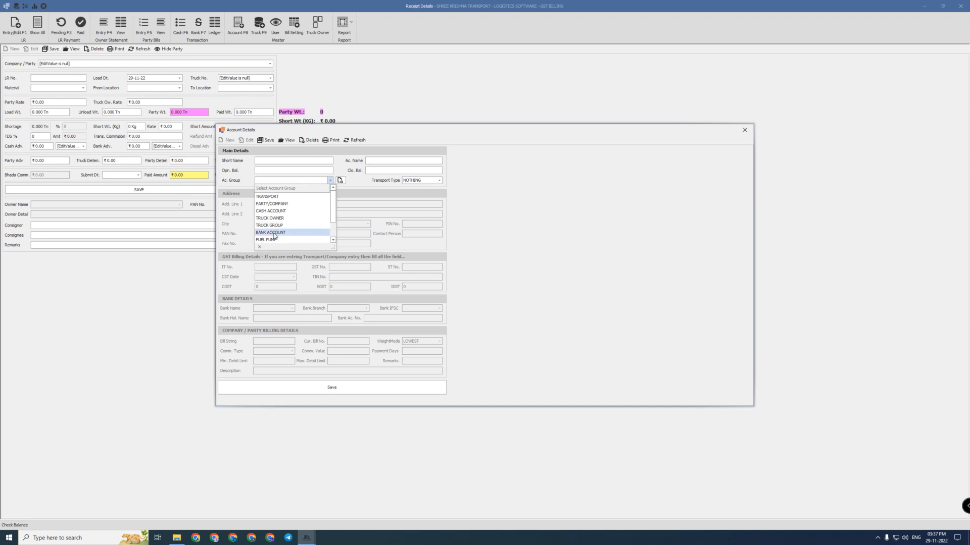
{"action": "scroll", "coordinate": [275, 227], "scroll_direction": "down", "scroll_amount": 1}
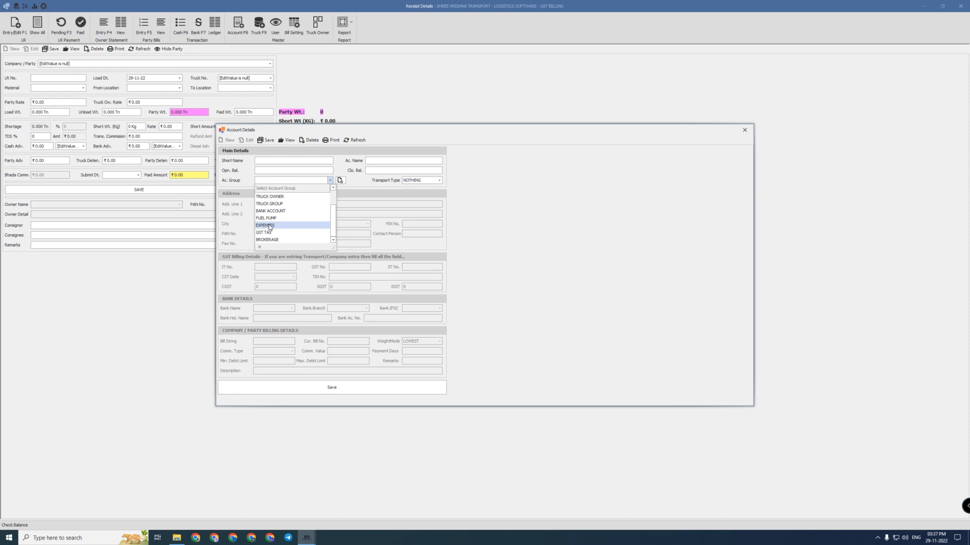
{"action": "left_click", "coordinate": [294, 180]}
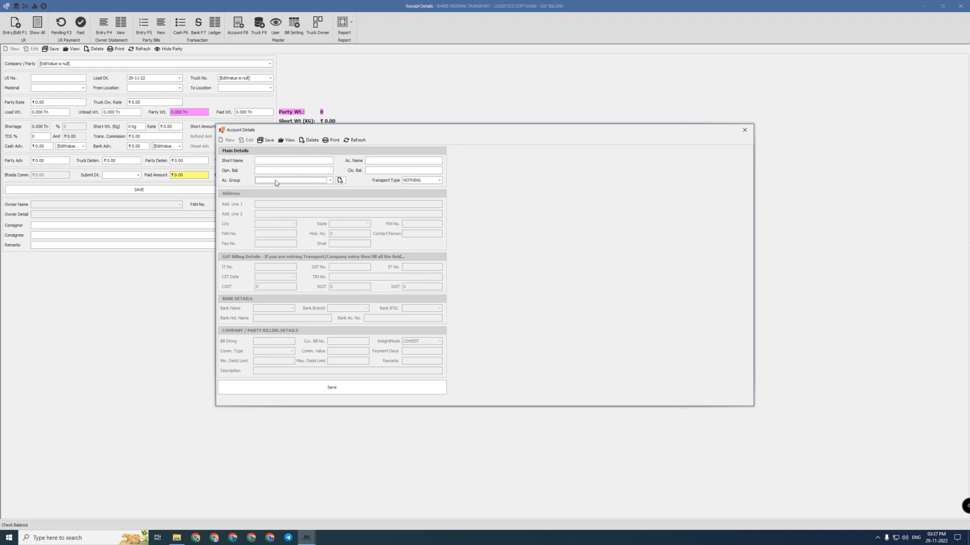
{"action": "left_click", "coordinate": [275, 181]}
{"action": "left_click", "coordinate": [275, 182]}
Name the account AB TRADING, group PARTY/COMPANY, state GUJARAT
{"action": "left_click", "coordinate": [275, 161]}
{"action": "type", "text": "AB TRAD"}
{"action": "key", "text": "ctrl+a"}
{"action": "key", "text": "ctrl+c"}
{"action": "key", "text": "Tab"}
{"action": "key", "text": "ctrl+v"}
{"action": "key", "text": "Tab"}
{"action": "key", "text": "Tab"}
{"action": "key", "text": "Tab"}
{"action": "type", "text": "pa"}
{"action": "key", "text": "Tab"}
{"action": "key", "text": "Tab"}
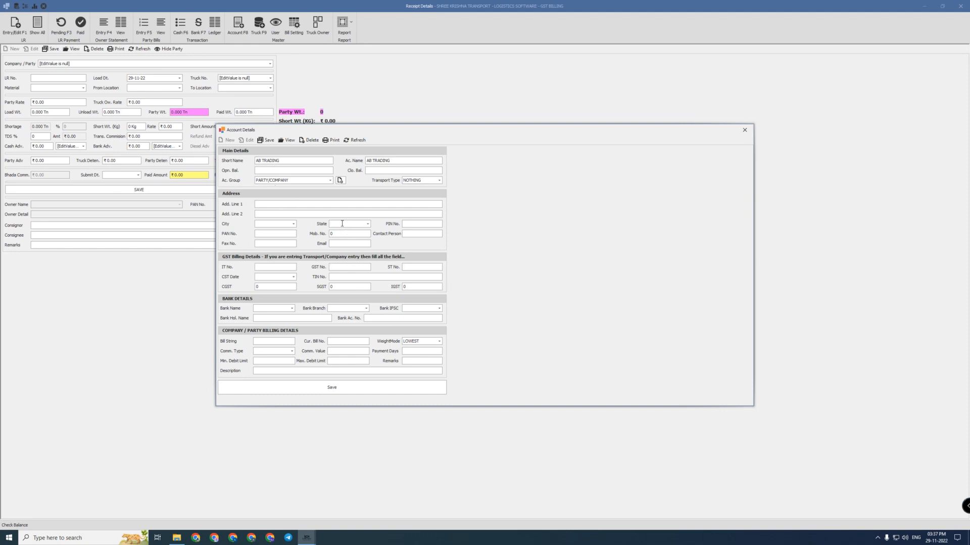
{"action": "type", "text": "GUJARAT"}
{"action": "key", "text": "Tab"}
Enter the party's GST number and save the AB TRADING account
{"action": "left_click", "coordinate": [340, 266]}
{"action": "type", "text": "AJAJAJ4554AAA"}
{"action": "left_click", "coordinate": [337, 389]}
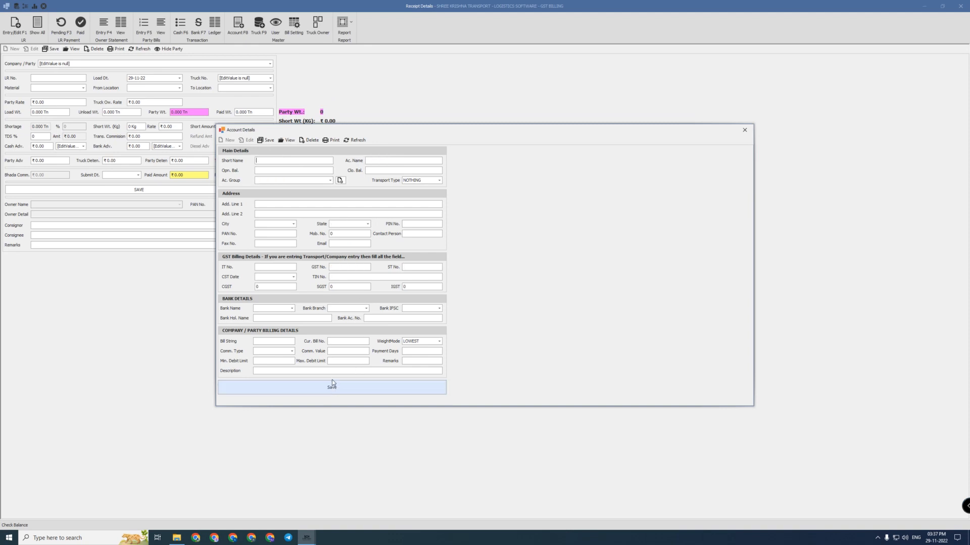
{"action": "left_click", "coordinate": [745, 131]}
{"action": "left_click", "coordinate": [86, 64]}
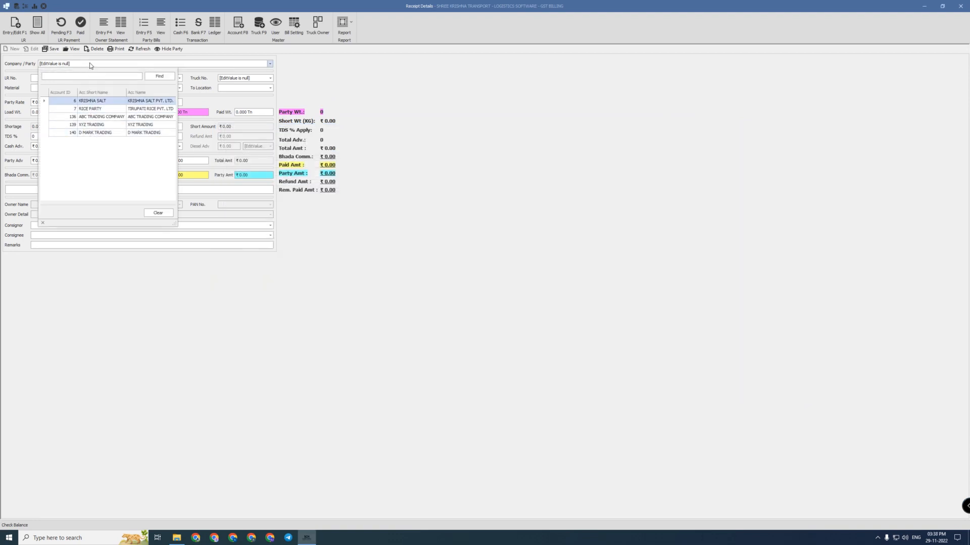
Set the receipt's party to AB TRADING, LR No. 1515 and load date 29-11-22
{"action": "left_click", "coordinate": [90, 63]}
{"action": "left_click", "coordinate": [86, 65]}
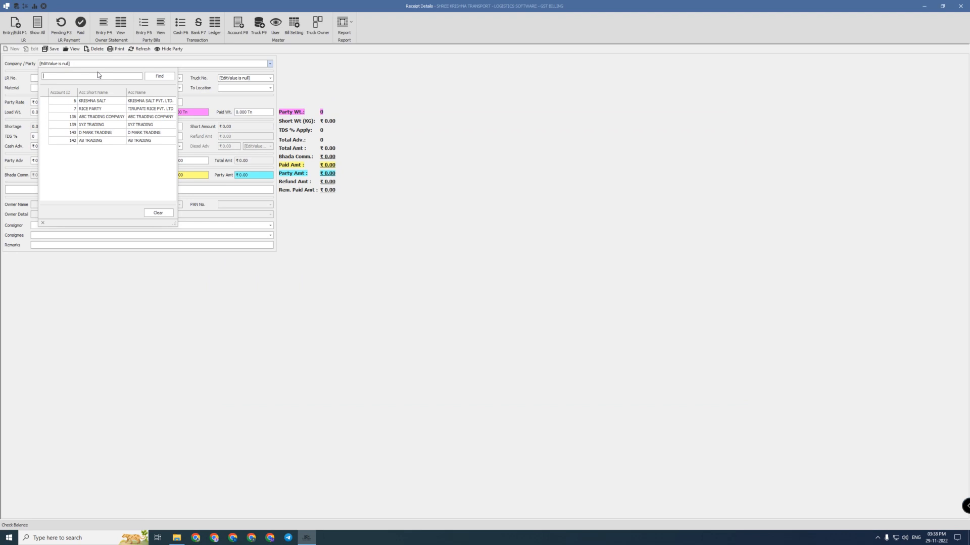
{"action": "left_click", "coordinate": [101, 143]}
{"action": "key", "text": "Tab"}
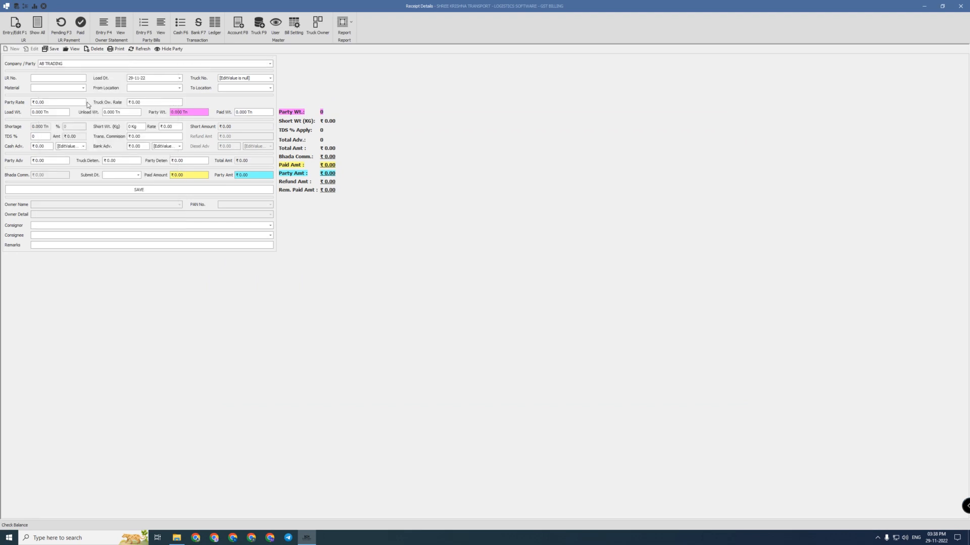
{"action": "type", "text": "1515"}
{"action": "key", "text": "Tab"}
{"action": "left_click", "coordinate": [42, 79]}
{"action": "left_click", "coordinate": [180, 78]}
{"action": "left_click", "coordinate": [149, 153]}
{"action": "left_click", "coordinate": [238, 78]}
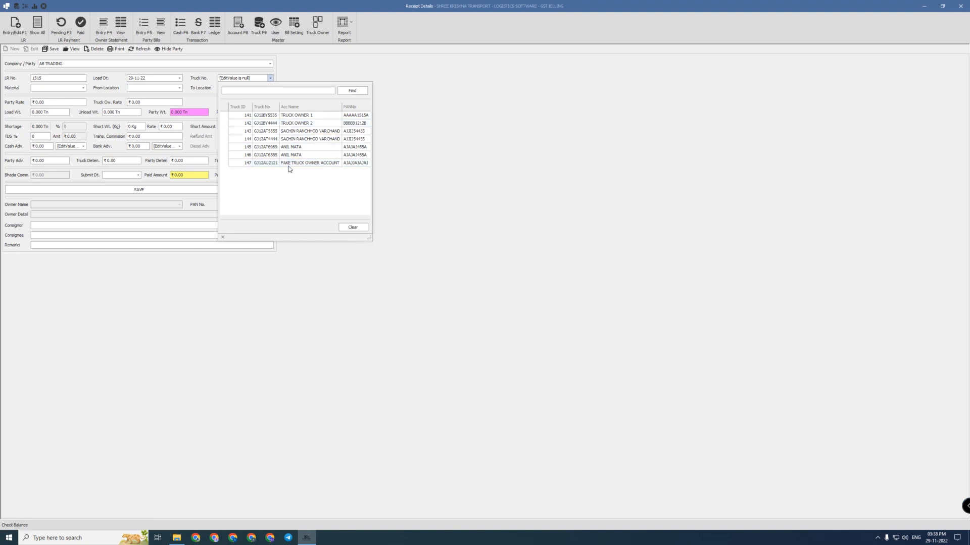
Begin a new truck record, correcting the short name and entering the GJ12AU number
{"action": "left_click", "coordinate": [258, 79]}
{"action": "left_click", "coordinate": [258, 29]}
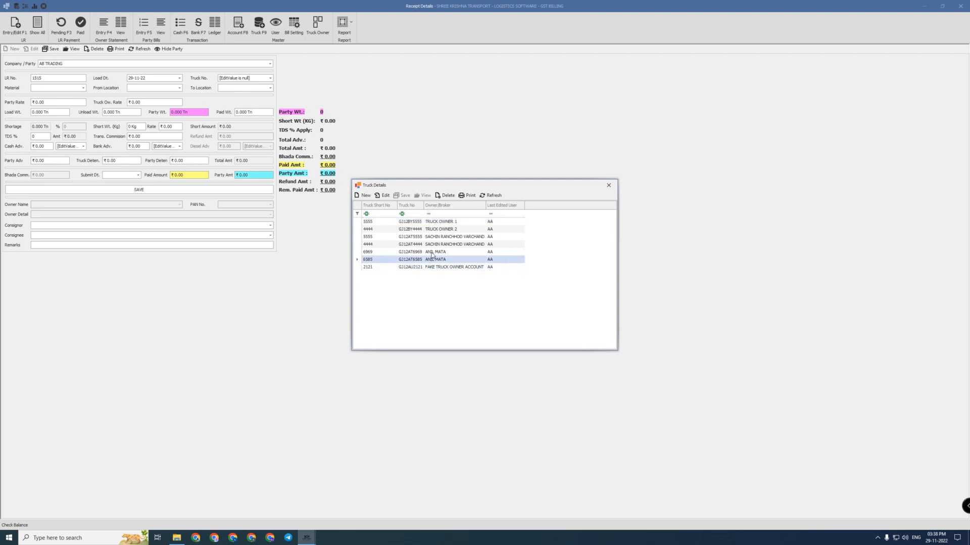
{"action": "left_click", "coordinate": [365, 196]}
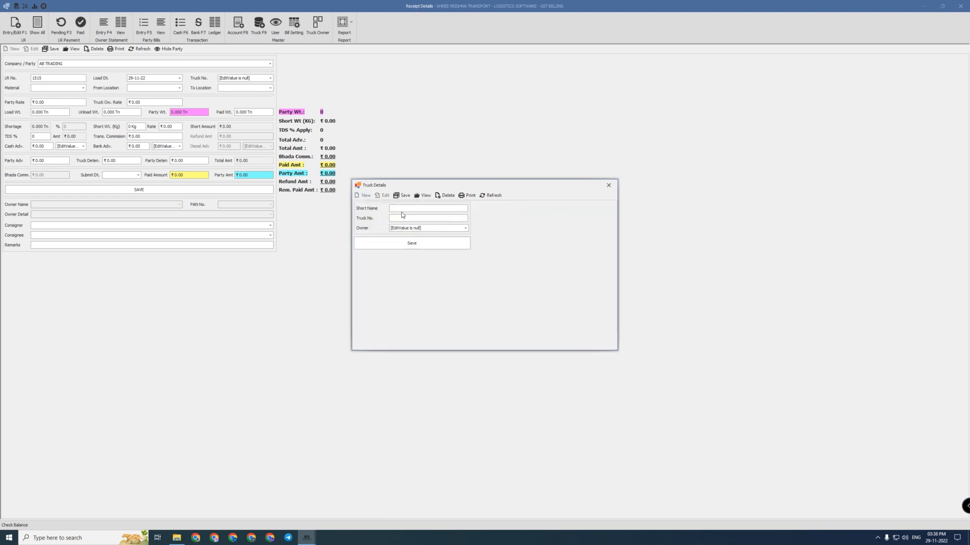
{"action": "type", "text": "2121"}
{"action": "key", "text": "ctrl+a"}
{"action": "key", "text": "BackSpace"}
{"action": "type", "text": "41"}
{"action": "type", "text": "GJ12AU"}
Abandon the truck record for lack of an owner and start a new account record
{"action": "left_click", "coordinate": [417, 228]}
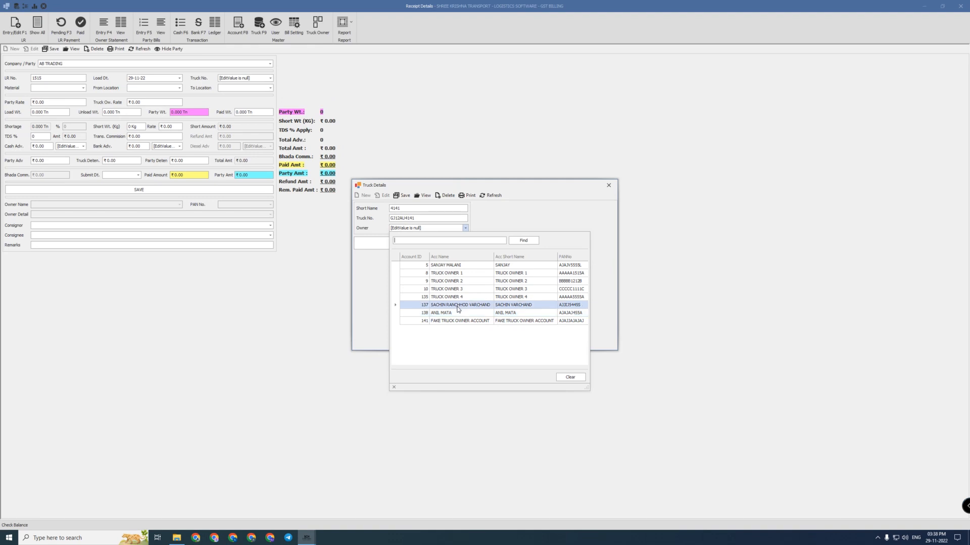
{"action": "left_click", "coordinate": [489, 227]}
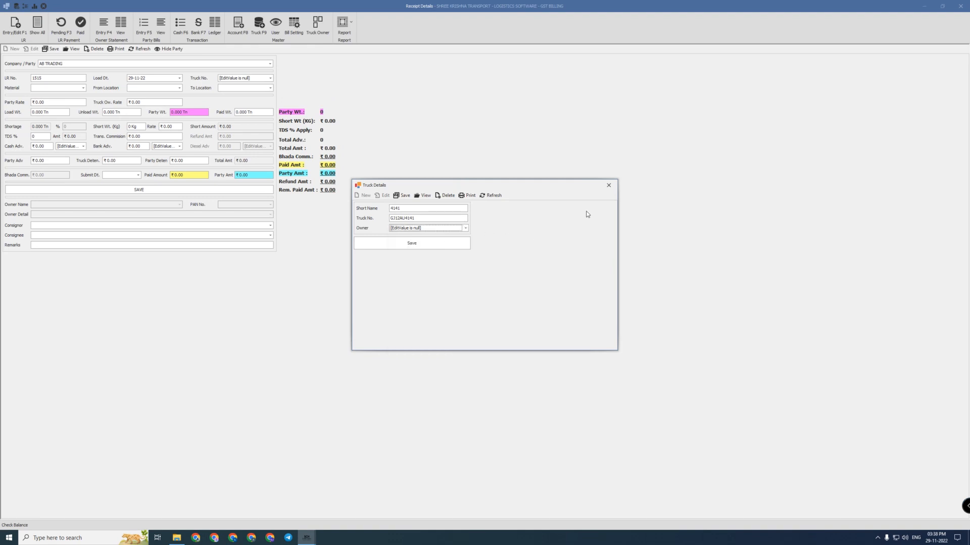
{"action": "left_click", "coordinate": [609, 185]}
{"action": "left_click", "coordinate": [247, 23]}
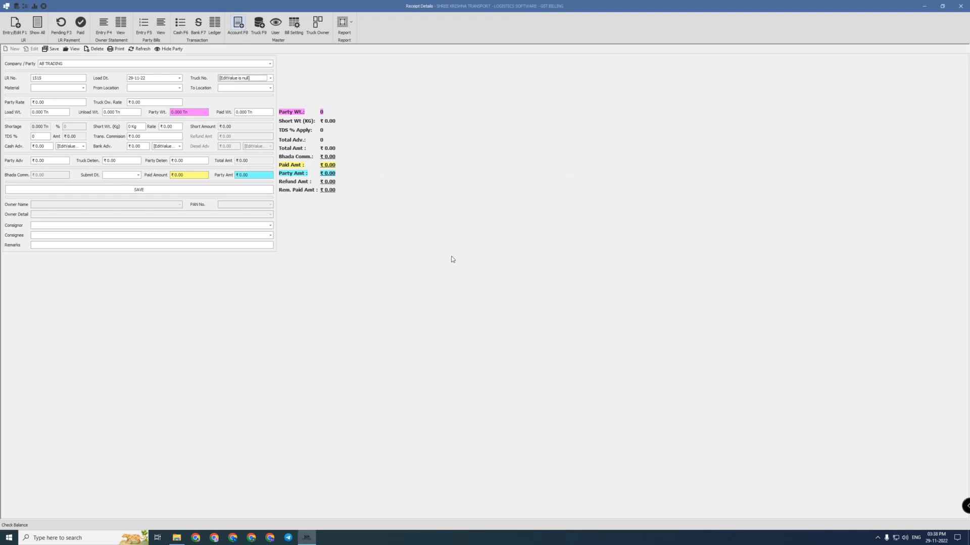
{"action": "left_click", "coordinate": [234, 142]}
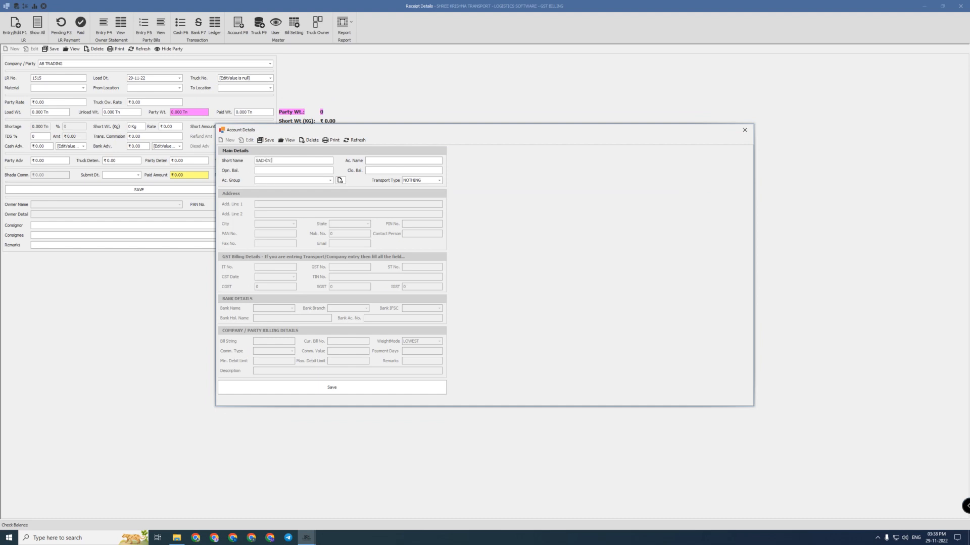
Enter the truck owner's name as short and account name, with group TRUCK OWNER
{"action": "key", "text": "ctrl+a"}
{"action": "key", "text": "ctrl+c"}
{"action": "key", "text": "Tab"}
{"action": "key", "text": "ctrl+v"}
{"action": "key", "text": "Tab"}
{"action": "key", "text": "Tab"}
{"action": "key", "text": "Tab"}
{"action": "type", "text": "TRUCK"}
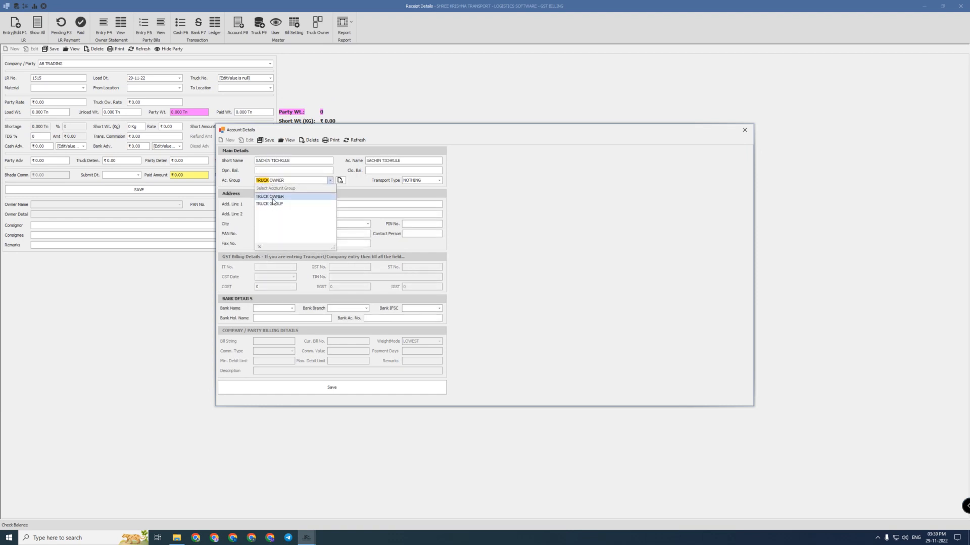
{"action": "left_click", "coordinate": [271, 196]}
{"action": "key", "text": "Tab"}
Fill in the owner's PAN and mobile number and save the account
{"action": "left_click", "coordinate": [273, 235]}
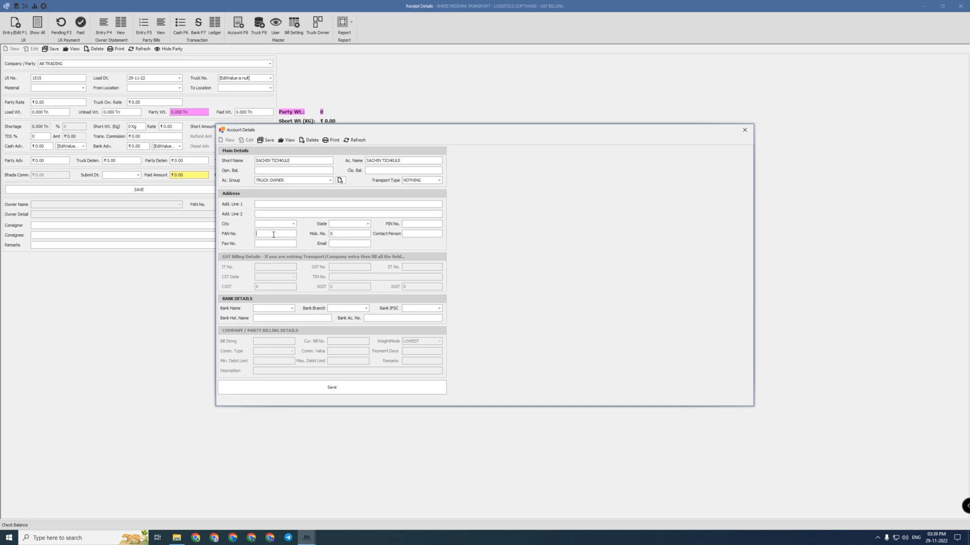
{"action": "type", "text": "AJAJAJ4545"}
{"action": "left_click", "coordinate": [303, 386]}
{"action": "key", "text": "Tab"}
{"action": "key", "text": "Tab"}
{"action": "key", "text": "Tab"}
{"action": "key", "text": "Tab"}
{"action": "key", "text": "Tab"}
{"action": "key", "text": "Tab"}
{"action": "left_click", "coordinate": [329, 387]}
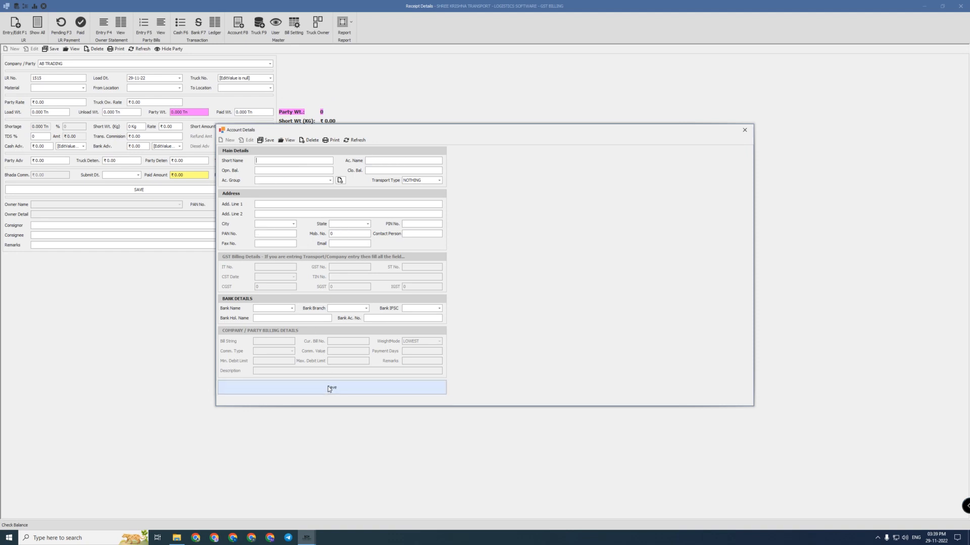
{"action": "left_click", "coordinate": [745, 129]}
{"action": "left_click", "coordinate": [263, 26]}
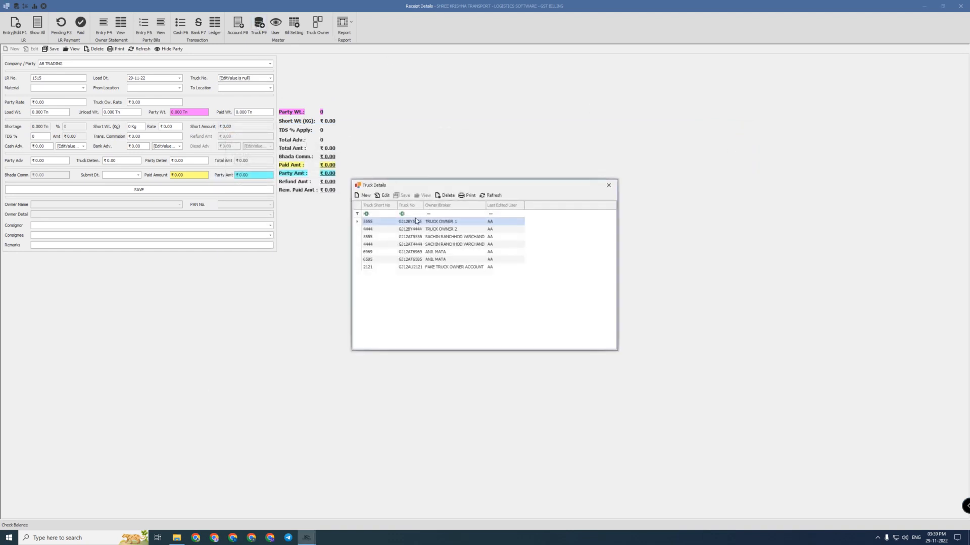
{"action": "left_click", "coordinate": [363, 195]}
{"action": "type", "text": "4"}
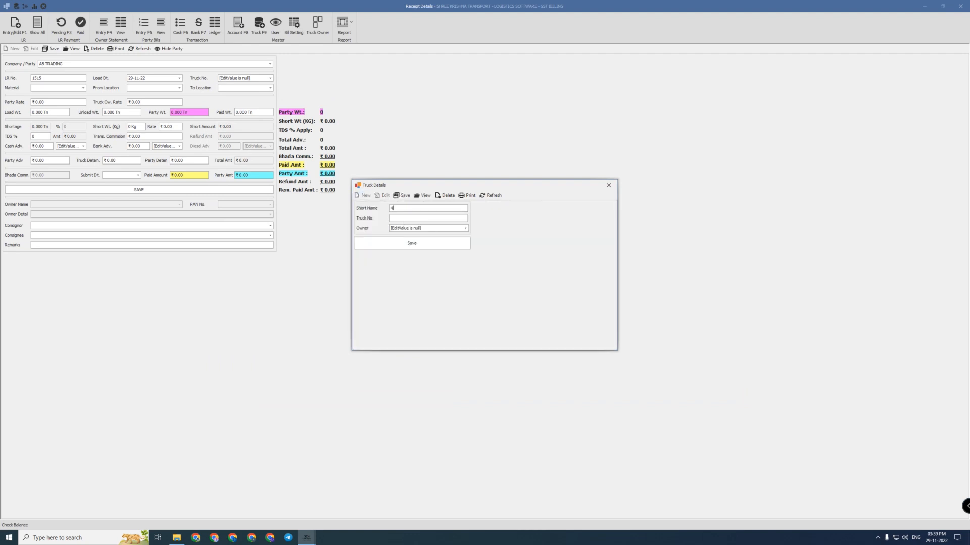
{"action": "type", "text": "141GJ12AU4141"}
{"action": "left_click", "coordinate": [395, 229]}
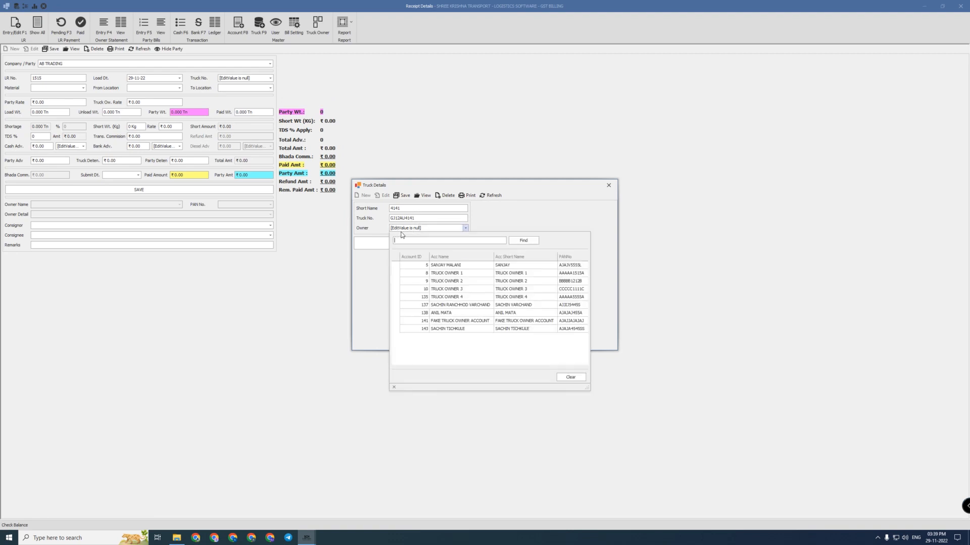
{"action": "left_click", "coordinate": [445, 330]}
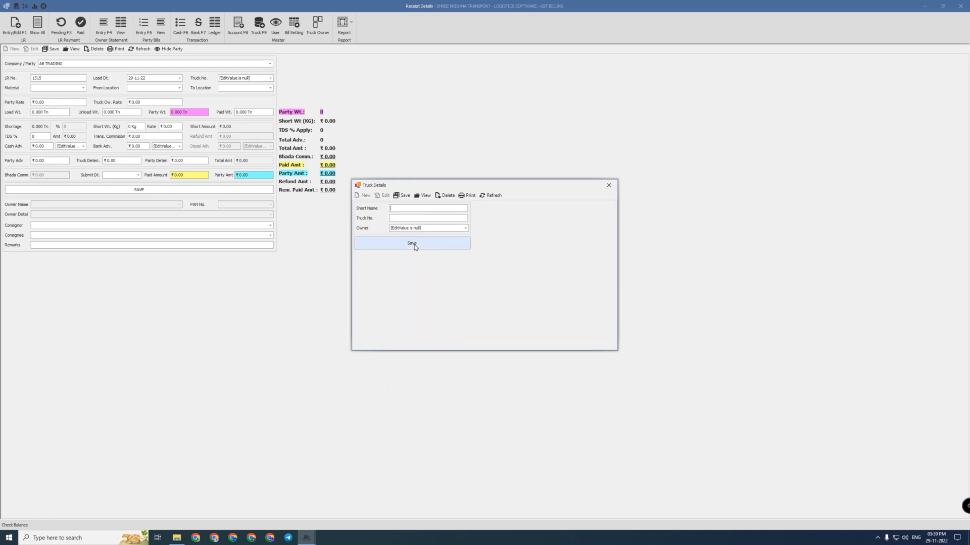
{"action": "left_click", "coordinate": [414, 244]}
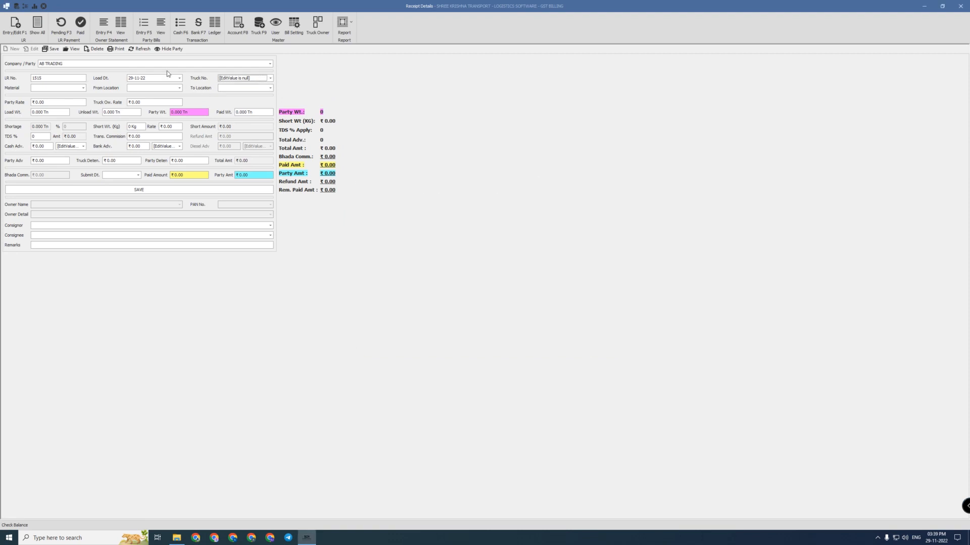
{"action": "left_click", "coordinate": [245, 79]}
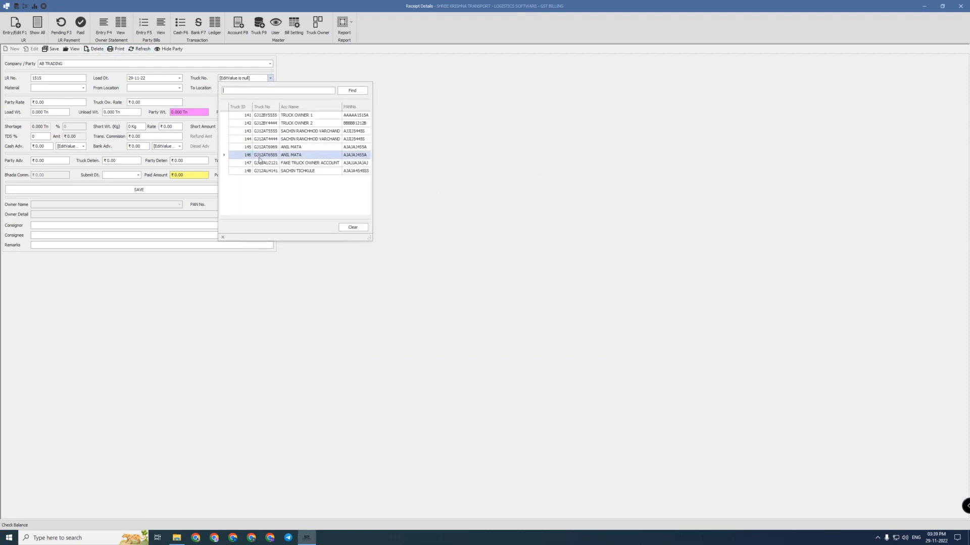
{"action": "left_click", "coordinate": [286, 174]}
{"action": "key", "text": "Tab"}
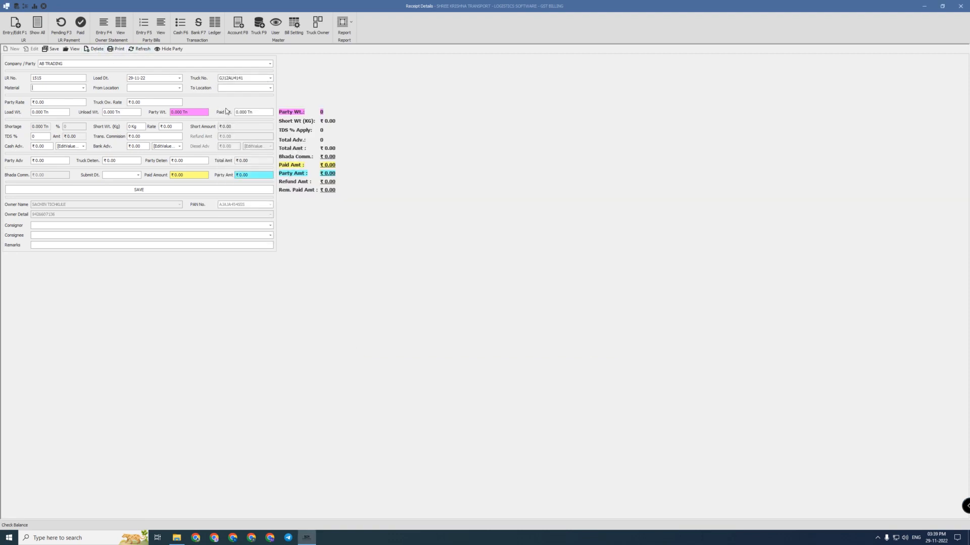
{"action": "type", "text": "RICE"}
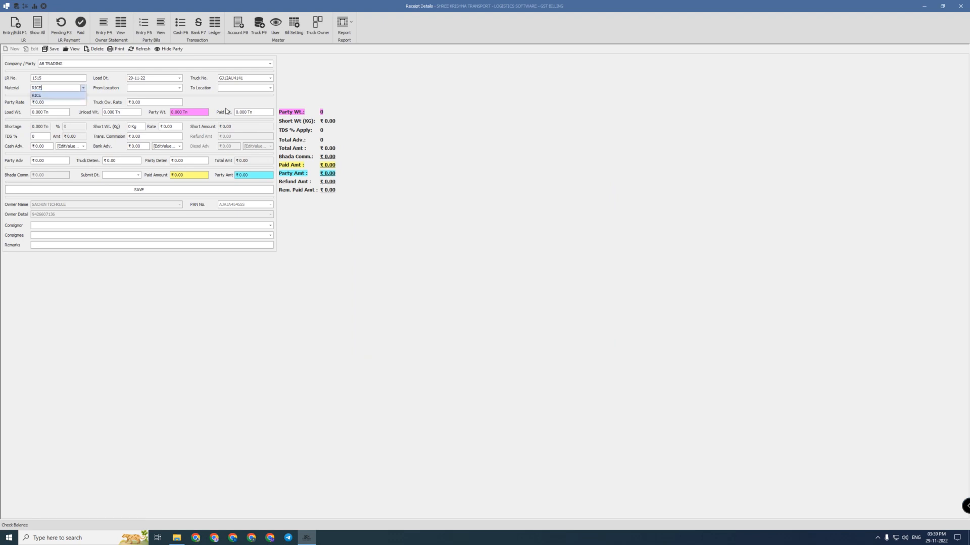
{"action": "key", "text": "Tab"}
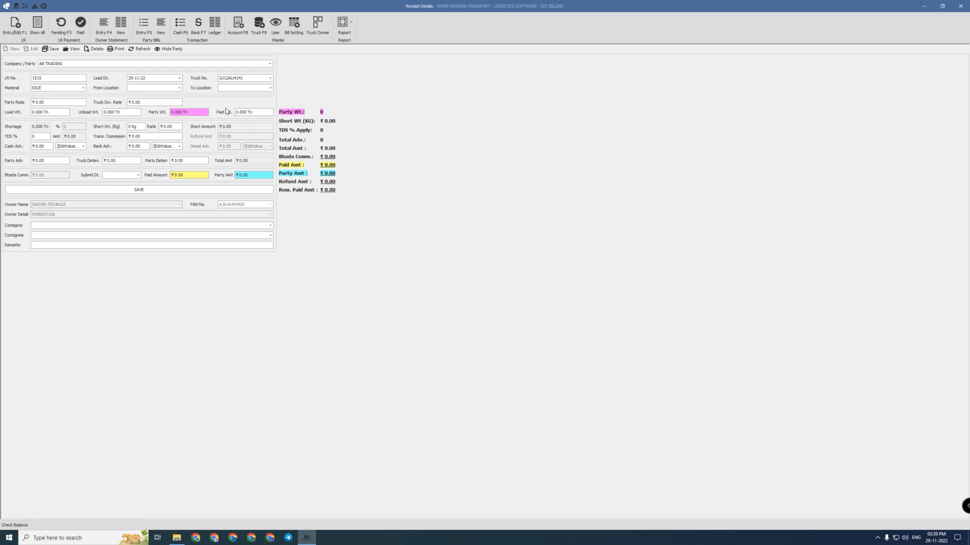
{"action": "type", "text": "BAVLA"}
{"action": "key", "text": "Tab"}
{"action": "type", "text": "MUNDRA"}
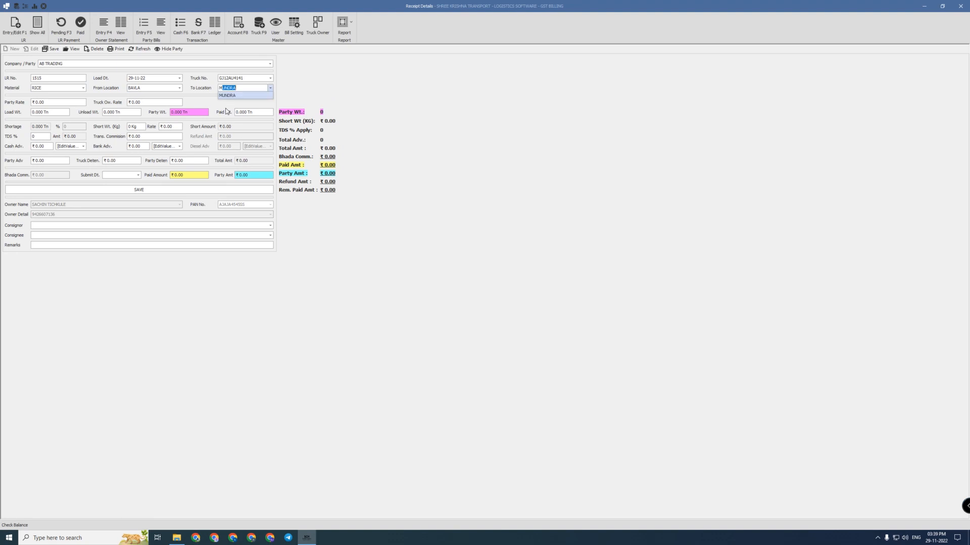
{"action": "key", "text": "Tab"}
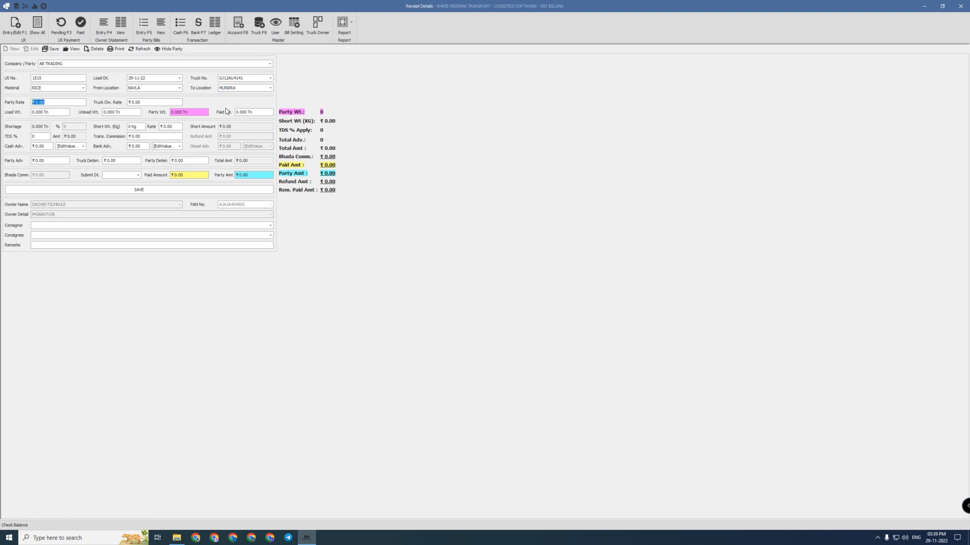
Enter party rate ₹500, truck owner rate ₹450 and 25 Tn load weight
{"action": "type", "text": "500"}
{"action": "key", "text": "Tab"}
{"action": "type", "text": "450"}
{"action": "key", "text": "Tab"}
{"action": "type", "text": "25"}
{"action": "key", "text": "Tab"}
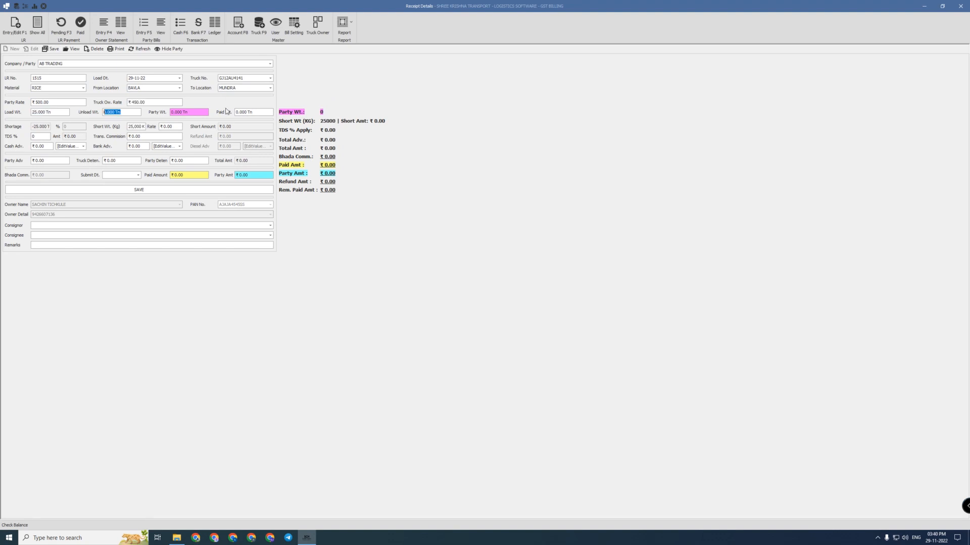
{"action": "key", "text": "Tab"}
{"action": "key", "text": "Tab"}
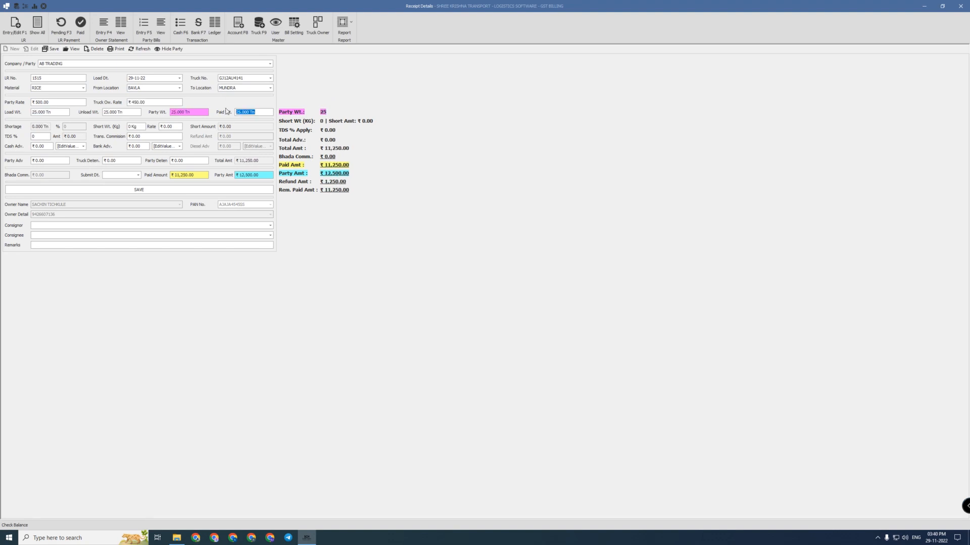
Check the weights, then set TDS to 0% and transport commission to ₹500
{"action": "key", "text": "Tab"}
{"action": "left_click", "coordinate": [190, 113]}
{"action": "left_click", "coordinate": [251, 113]}
{"action": "left_click_drag", "start_coordinate": [257, 112], "coordinate": [232, 111]}
{"action": "key", "text": "Tab"}
{"action": "key", "text": "Tab"}
{"action": "key", "text": "Tab"}
{"action": "key", "text": "Tab"}
{"action": "left_click_drag", "start_coordinate": [172, 126], "coordinate": [164, 125]}
{"action": "key", "text": "Tab"}
{"action": "key", "text": "Tab"}
{"action": "key", "text": "shift+Tab"}
{"action": "type", "text": "0"}
{"action": "key", "text": "Tab"}
{"action": "type", "text": "500"}
{"action": "key", "text": "Tab"}
Look through the cash account choices for the advance without choosing one
{"action": "left_click", "coordinate": [66, 147]}
{"action": "left_click", "coordinate": [71, 148]}
{"action": "left_click", "coordinate": [72, 147]}
{"action": "left_click", "coordinate": [72, 147]}
{"action": "left_click", "coordinate": [70, 146]}
{"action": "left_click", "coordinate": [69, 145]}
{"action": "key", "text": "Tab"}
Record a ₹5,000 bank advance paid from AXIS BANK
{"action": "left_click", "coordinate": [133, 145]}
{"action": "left_click", "coordinate": [171, 146]}
{"action": "left_click", "coordinate": [167, 161]}
{"action": "left_click", "coordinate": [165, 148]}
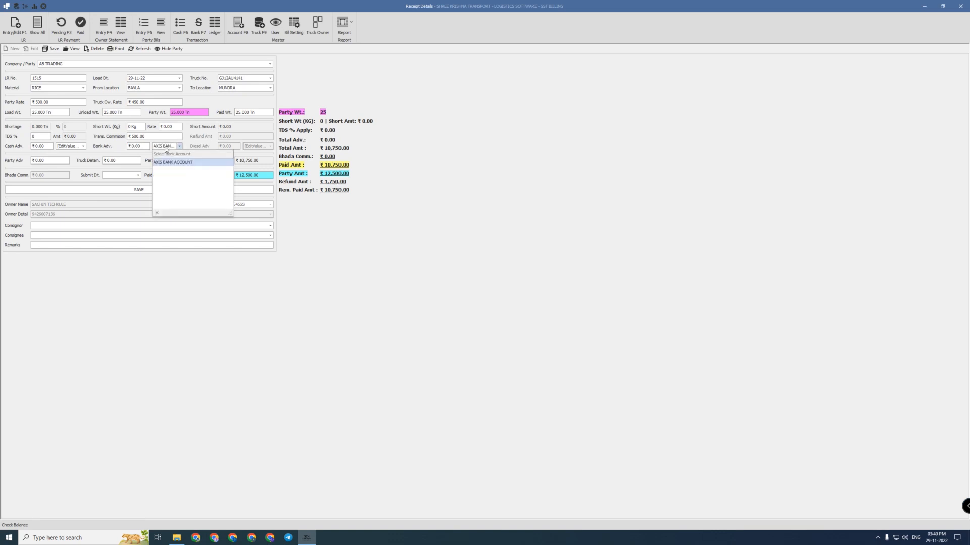
{"action": "left_click", "coordinate": [165, 147]}
{"action": "left_click_drag", "start_coordinate": [143, 146], "coordinate": [116, 148]}
{"action": "type", "text": "5000"}
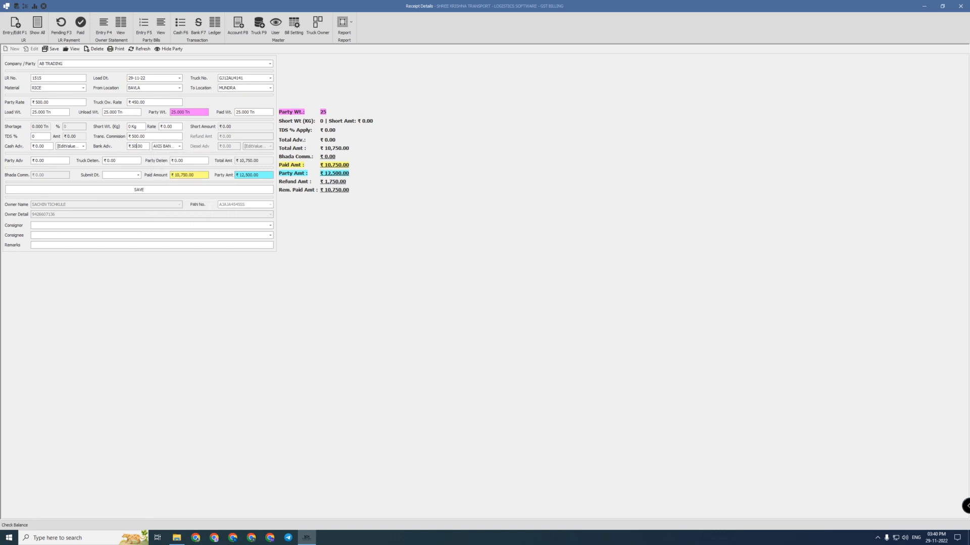
{"action": "left_click", "coordinate": [165, 147]}
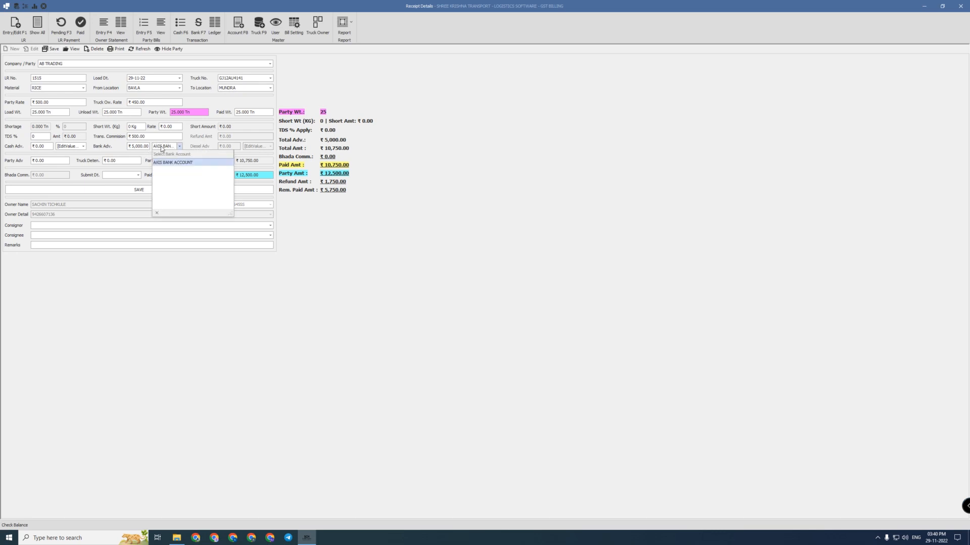
{"action": "left_click", "coordinate": [165, 164]}
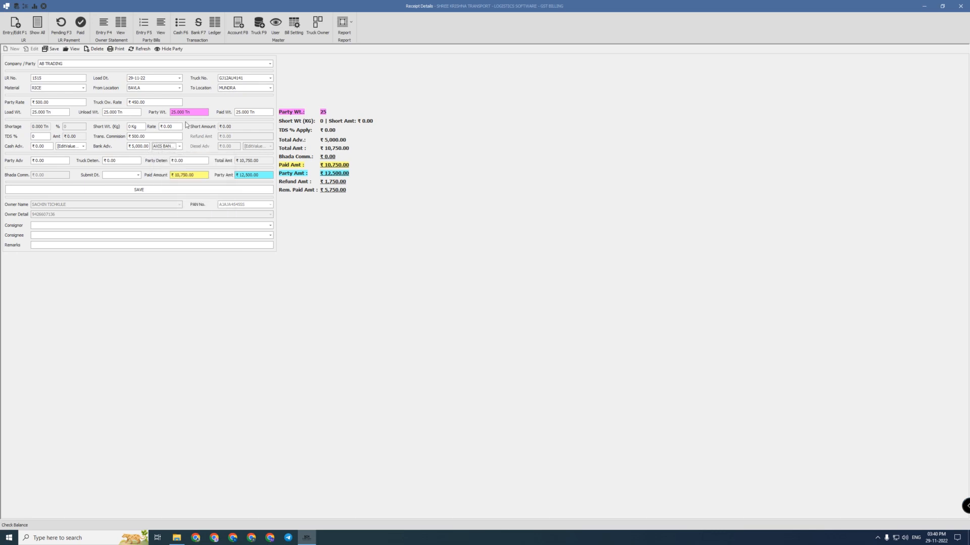
Filter the accounts list to BANK ACCOUNT, then return to the party advance fields
{"action": "left_click", "coordinate": [239, 29]}
{"action": "left_click", "coordinate": [400, 158]}
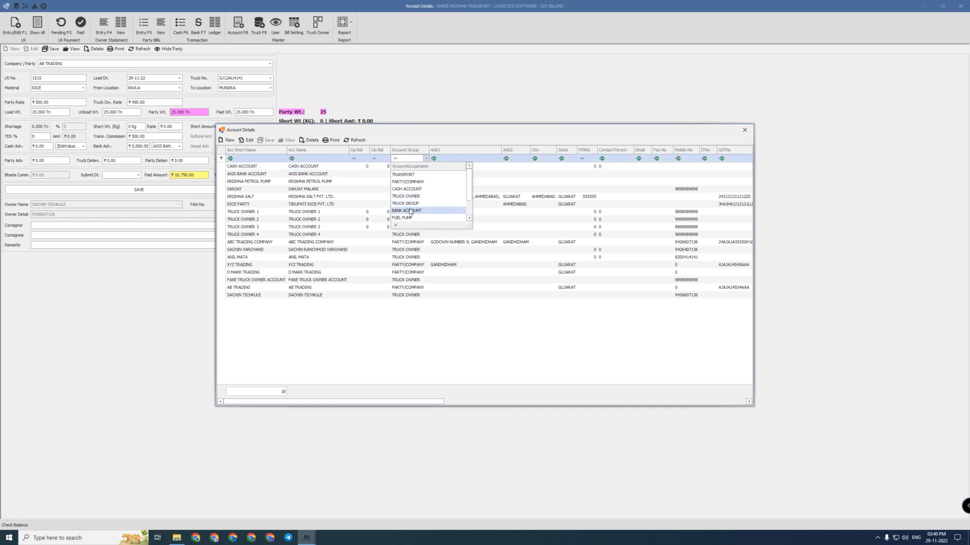
{"action": "left_click", "coordinate": [405, 194]}
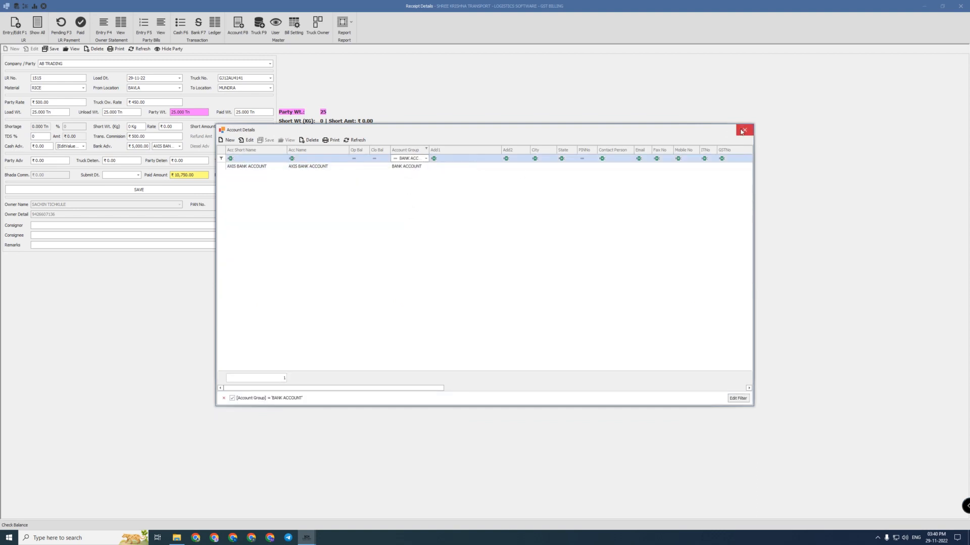
{"action": "left_click", "coordinate": [742, 131]}
{"action": "key", "text": "Tab"}
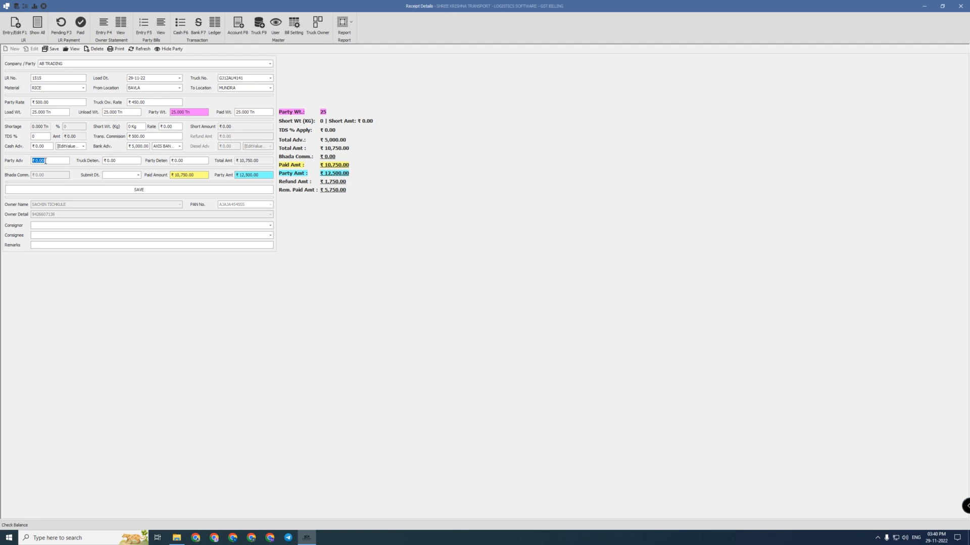
{"action": "key", "text": "Tab"}
{"action": "key", "text": "Tab"}
{"action": "key", "text": "Tab"}
Set the submit date to 29-11-22 and check the paid amount
{"action": "left_click", "coordinate": [115, 173]}
{"action": "left_click", "coordinate": [138, 174]}
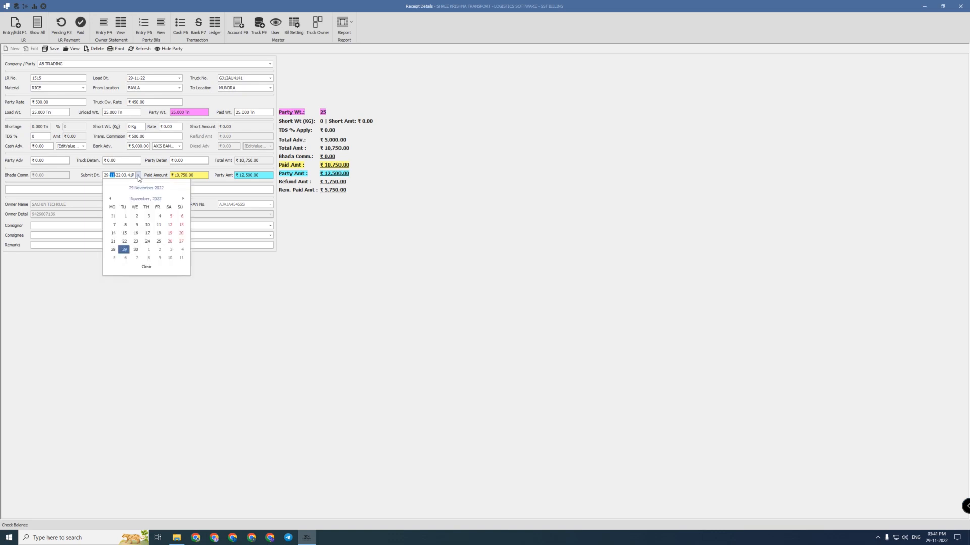
{"action": "left_click", "coordinate": [134, 174]}
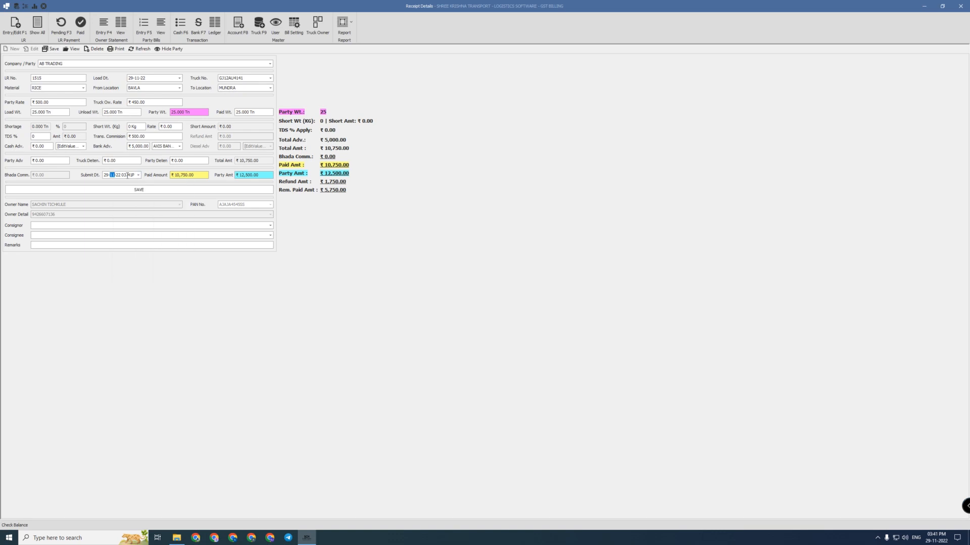
{"action": "left_click", "coordinate": [179, 176]}
{"action": "left_click_drag", "start_coordinate": [200, 177], "coordinate": [170, 177]}
{"action": "left_click_drag", "start_coordinate": [199, 177], "coordinate": [175, 176]}
Review the ₹500 commission and party/truck rates, then save the receipt
{"action": "left_click_drag", "start_coordinate": [150, 137], "coordinate": [129, 135]}
{"action": "left_click_drag", "start_coordinate": [147, 102], "coordinate": [129, 102]}
{"action": "left_click_drag", "start_coordinate": [51, 102], "coordinate": [31, 102]}
{"action": "left_click_drag", "start_coordinate": [146, 102], "coordinate": [128, 103]}
{"action": "left_click", "coordinate": [190, 175]}
{"action": "left_click", "coordinate": [150, 190]}
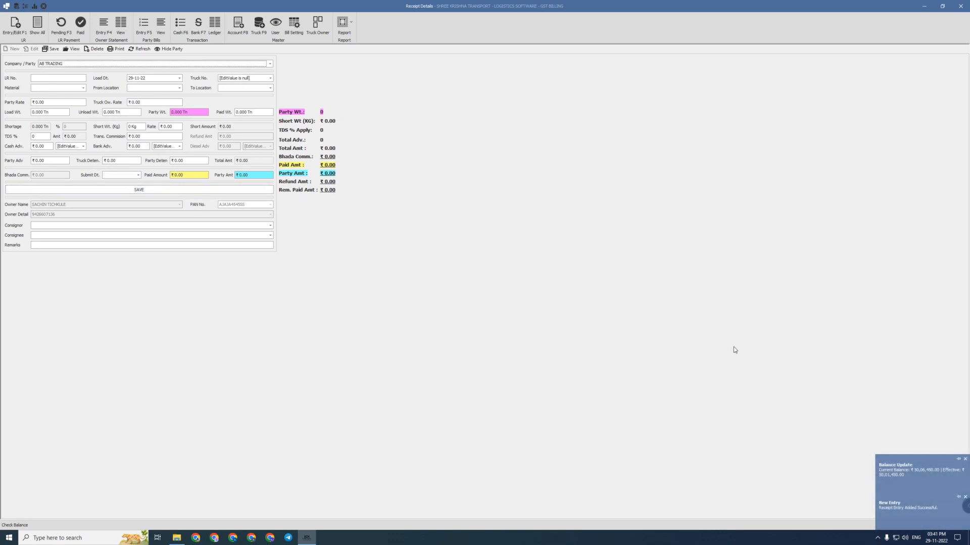
List all receipts and re-save the AB TRADING LR 1515 receipt unchanged
{"action": "left_click", "coordinate": [37, 25]}
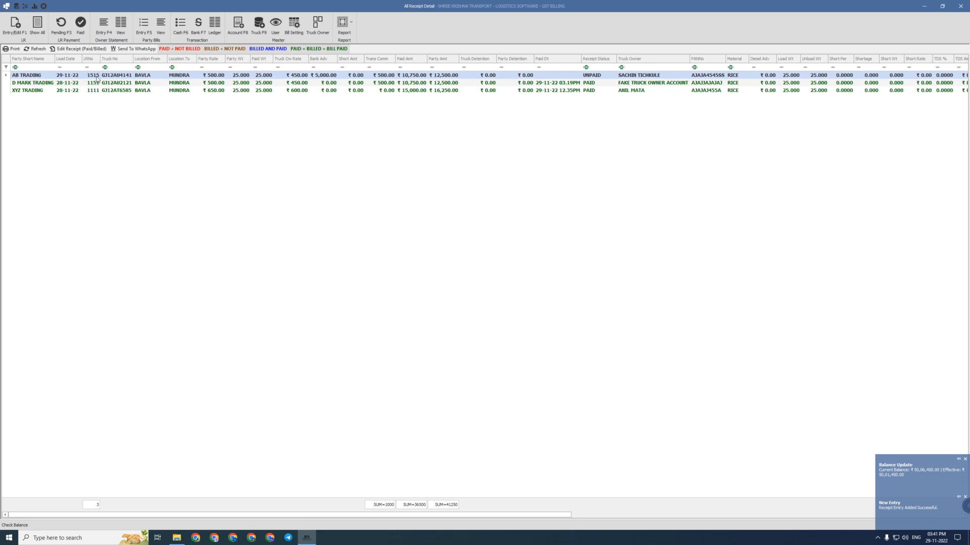
{"action": "left_click", "coordinate": [71, 51]}
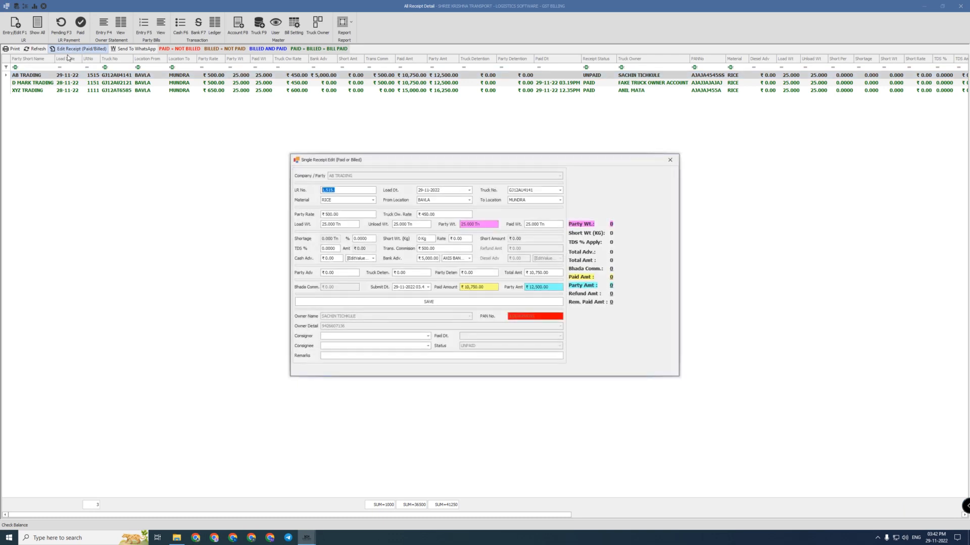
{"action": "key", "text": "Tab"}
{"action": "key", "text": "Tab"}
{"action": "key", "text": "Tab"}
{"action": "key", "text": "Tab"}
{"action": "key", "text": "Tab"}
{"action": "key", "text": "Tab"}
{"action": "key", "text": "Tab"}
{"action": "key", "text": "Tab"}
{"action": "key", "text": "Tab"}
{"action": "key", "text": "Tab"}
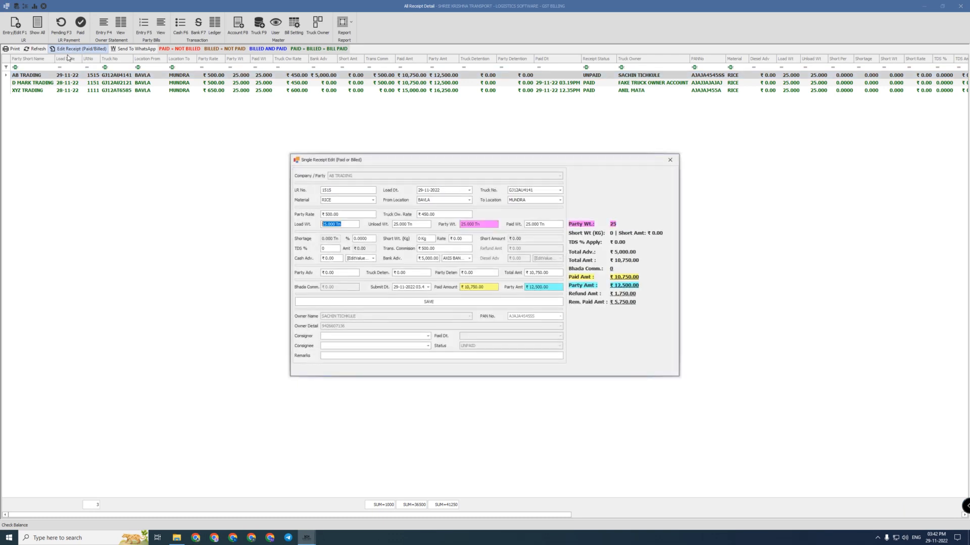
{"action": "key", "text": "Tab"}
{"action": "key", "text": "Tab"}
{"action": "key", "text": "Tab"}
{"action": "key", "text": "Tab"}
{"action": "key", "text": "Tab"}
{"action": "key", "text": "Tab"}
{"action": "key", "text": "Tab"}
{"action": "key", "text": "Tab"}
{"action": "key", "text": "Tab"}
{"action": "key", "text": "Tab"}
{"action": "key", "text": "Tab"}
{"action": "key", "text": "Tab"}
{"action": "key", "text": "Tab"}
{"action": "key", "text": "Tab"}
{"action": "key", "text": "Tab"}
{"action": "left_click", "coordinate": [431, 303]}
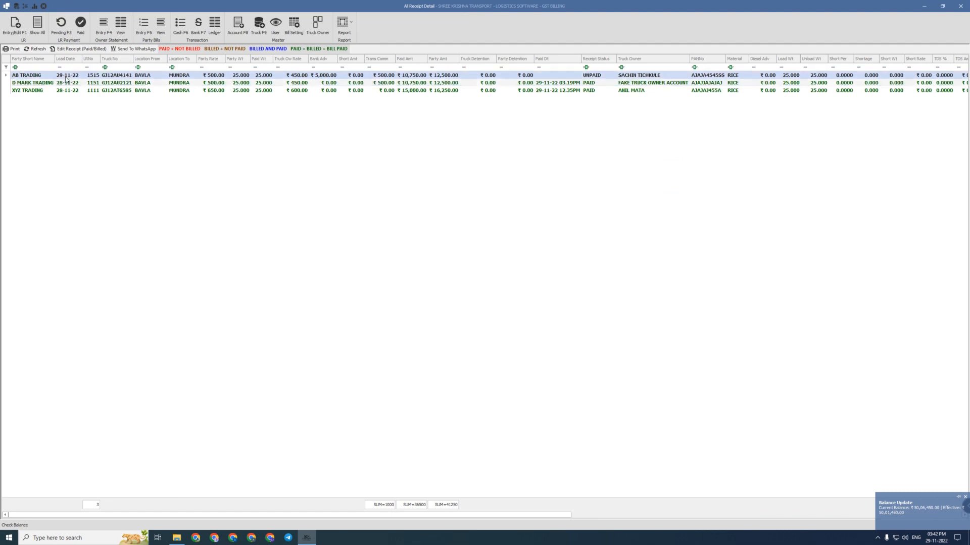
Mark AB TRADING's pending receipt paid on 29-11-2022 by CHEQUE from AXIS BANK ACCOUNT, with a new reference number
{"action": "left_click", "coordinate": [61, 25]}
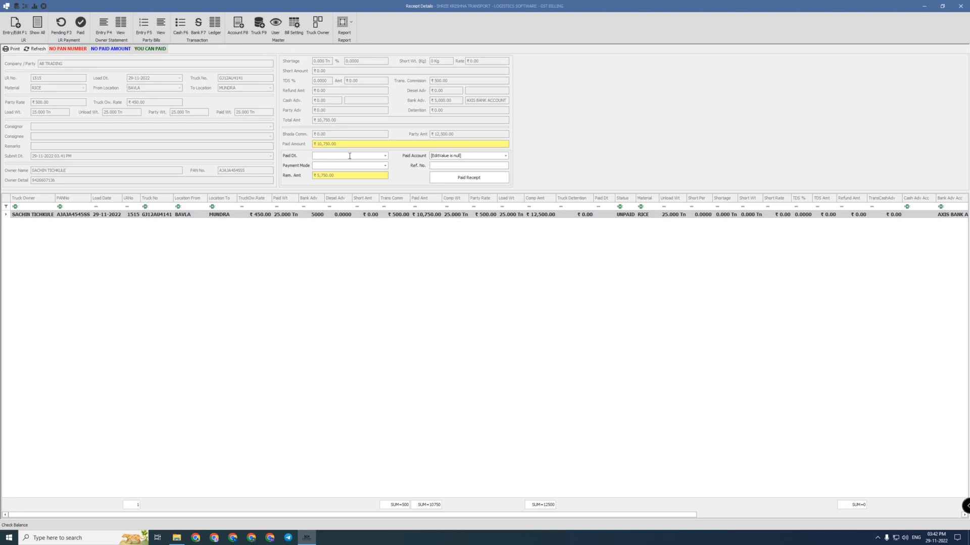
{"action": "left_click", "coordinate": [344, 155]}
{"action": "left_click", "coordinate": [456, 156]}
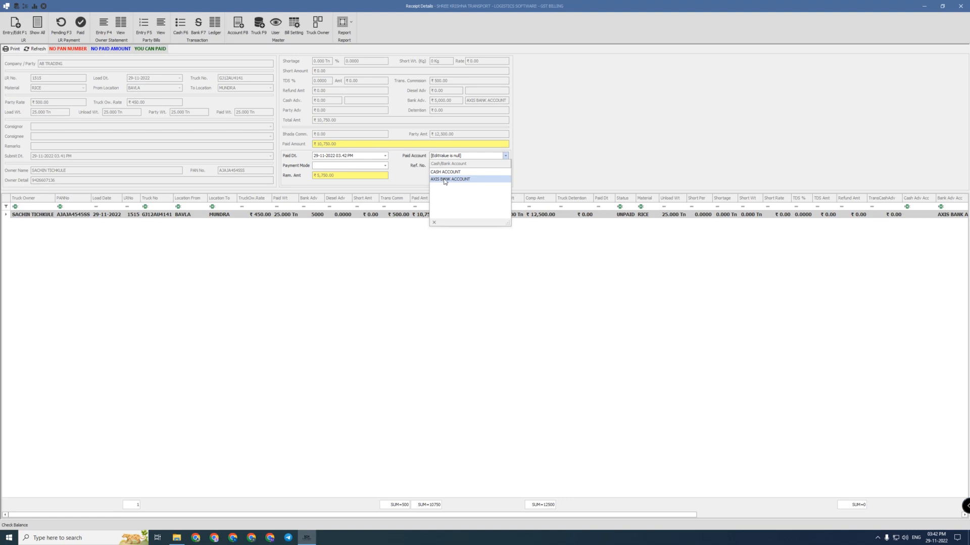
{"action": "left_click", "coordinate": [447, 179]}
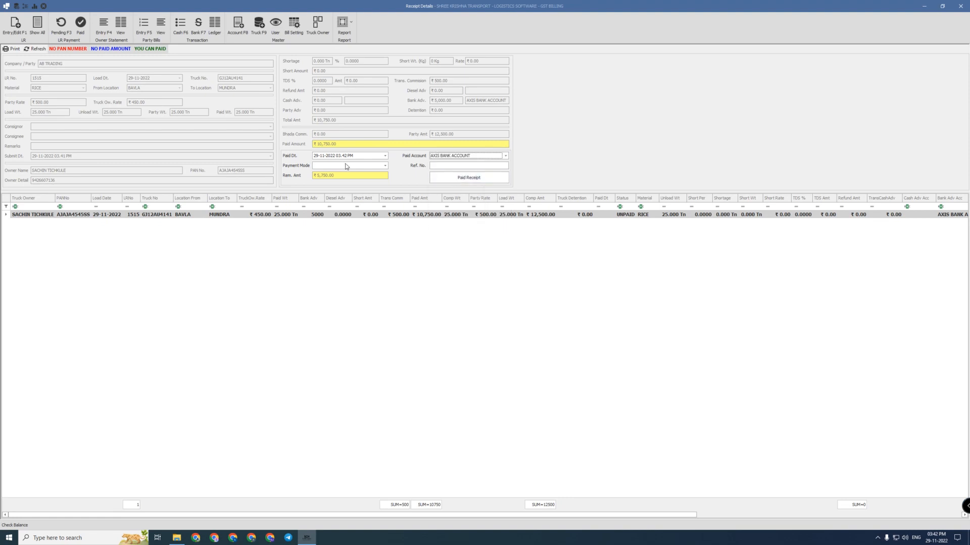
{"action": "left_click", "coordinate": [347, 166]}
{"action": "left_click", "coordinate": [324, 174]}
{"action": "left_click", "coordinate": [437, 165]}
{"action": "left_click_drag", "start_coordinate": [448, 166], "coordinate": [409, 168]}
{"action": "type", "text": "000125"}
{"action": "left_click", "coordinate": [458, 180]}
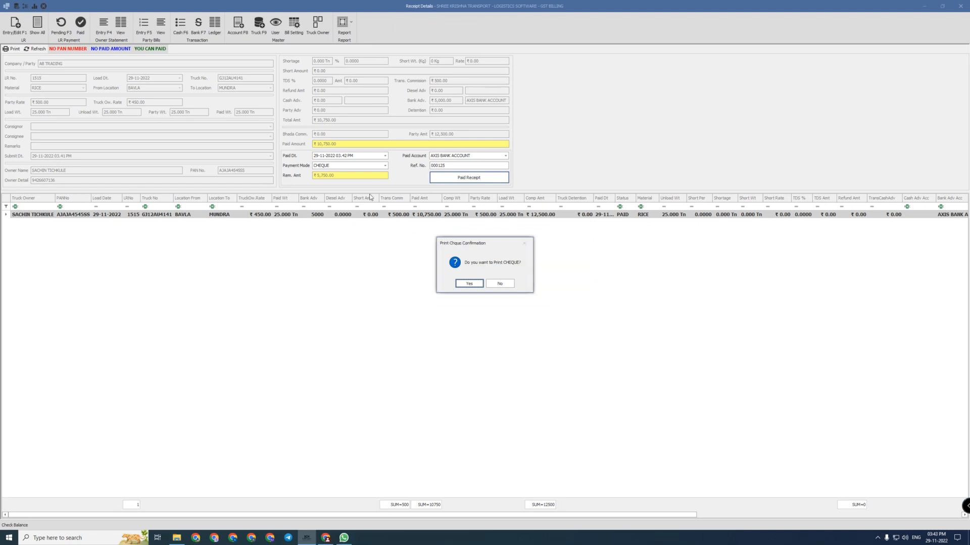
Answer the WhatsApp prompt, then preview the ₹5,000 cheque, close it and acknowledge the payment message
{"action": "key", "text": "Return"}
{"action": "left_click", "coordinate": [469, 283]}
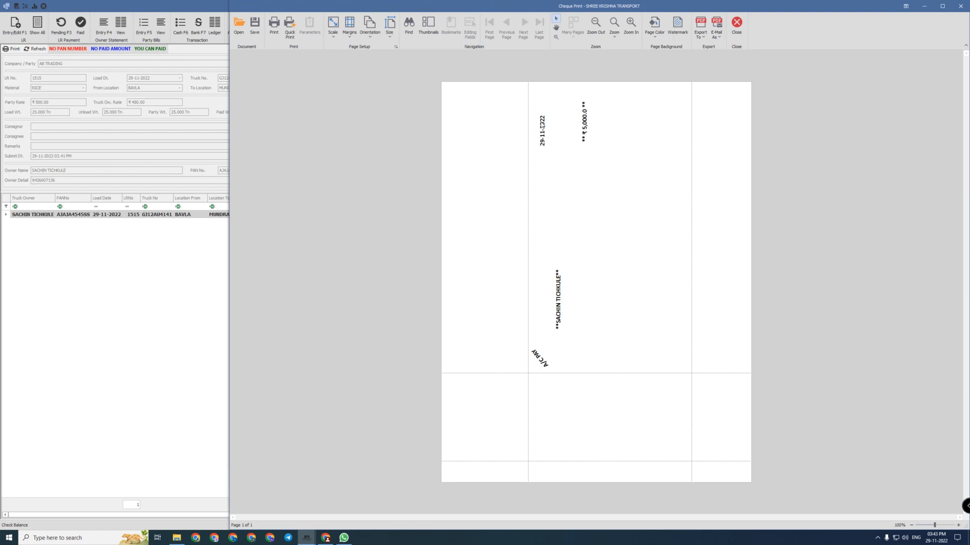
{"action": "left_click_drag", "start_coordinate": [543, 125], "coordinate": [538, 356]}
{"action": "left_click", "coordinate": [611, 294]}
{"action": "left_click", "coordinate": [736, 22]}
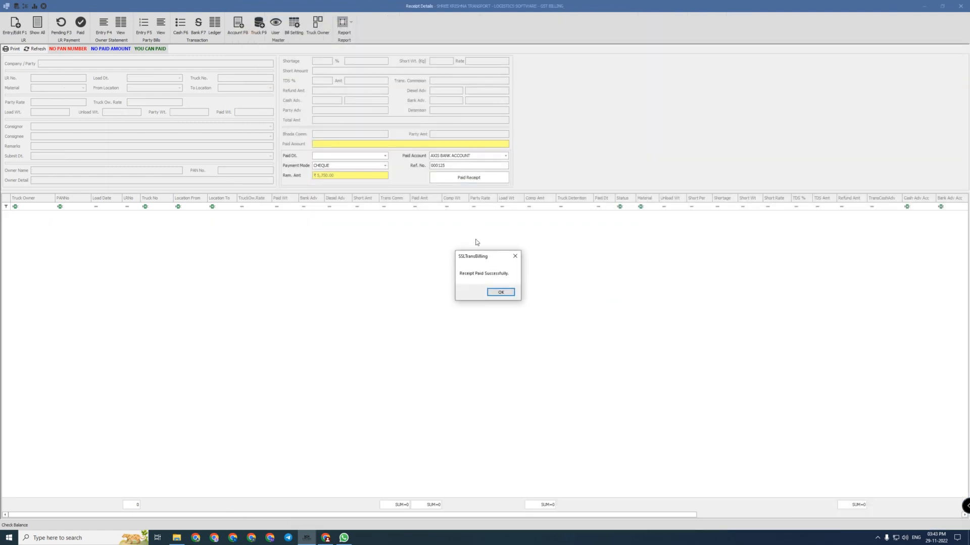
{"action": "left_click", "coordinate": [499, 292]}
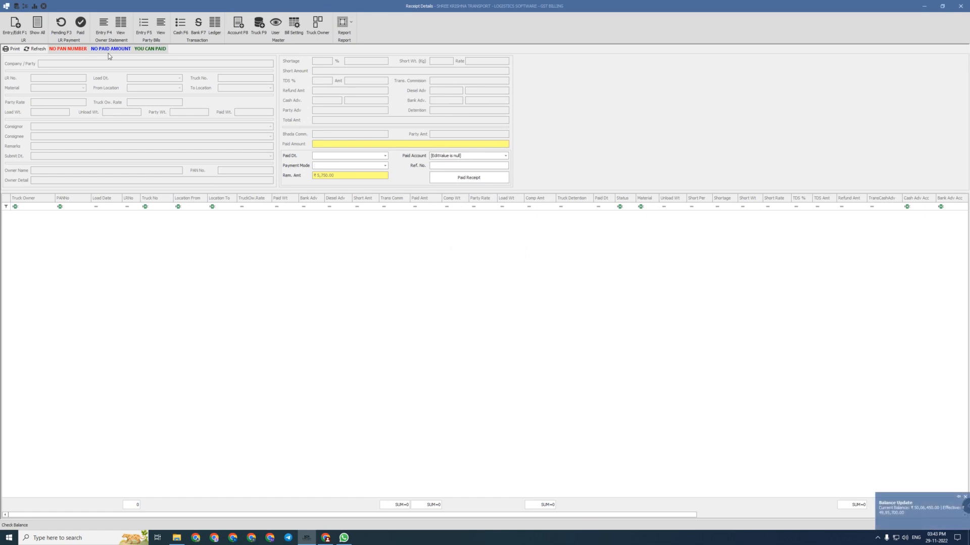
Browse the AB TRADING, D MARK TRADING and XYZ TRADING paid receipts, then open owner statement entry
{"action": "left_click", "coordinate": [77, 28]}
{"action": "left_click", "coordinate": [91, 230]}
{"action": "left_click", "coordinate": [76, 223]}
{"action": "left_click", "coordinate": [58, 217]}
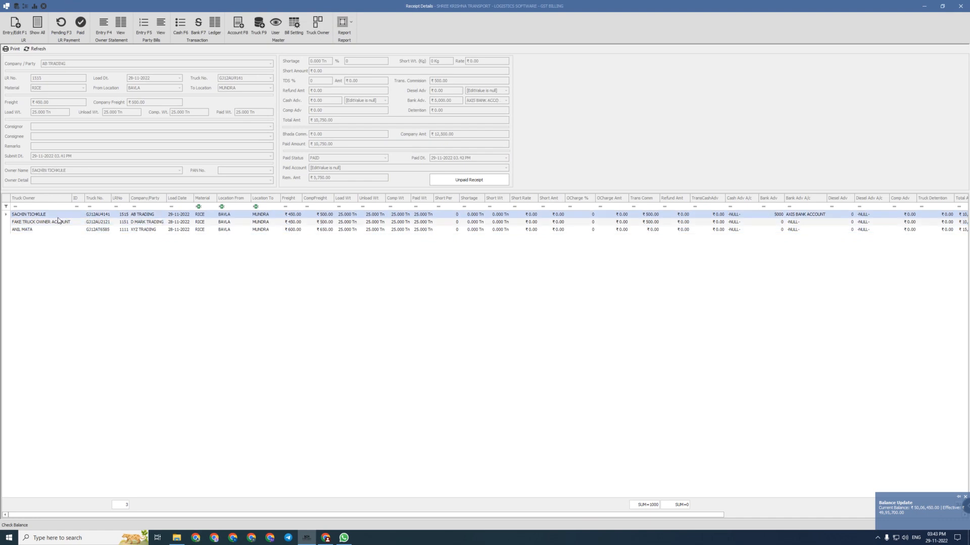
{"action": "left_click", "coordinate": [57, 222]}
{"action": "left_click", "coordinate": [43, 230]}
{"action": "left_click", "coordinate": [39, 223]}
{"action": "left_click", "coordinate": [37, 215]}
{"action": "left_click", "coordinate": [36, 229]}
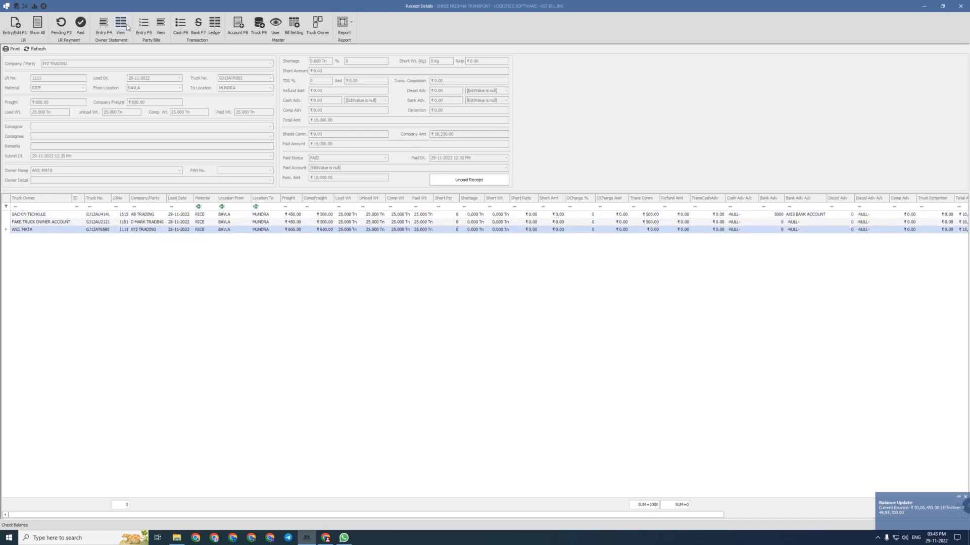
{"action": "left_click", "coordinate": [103, 24]}
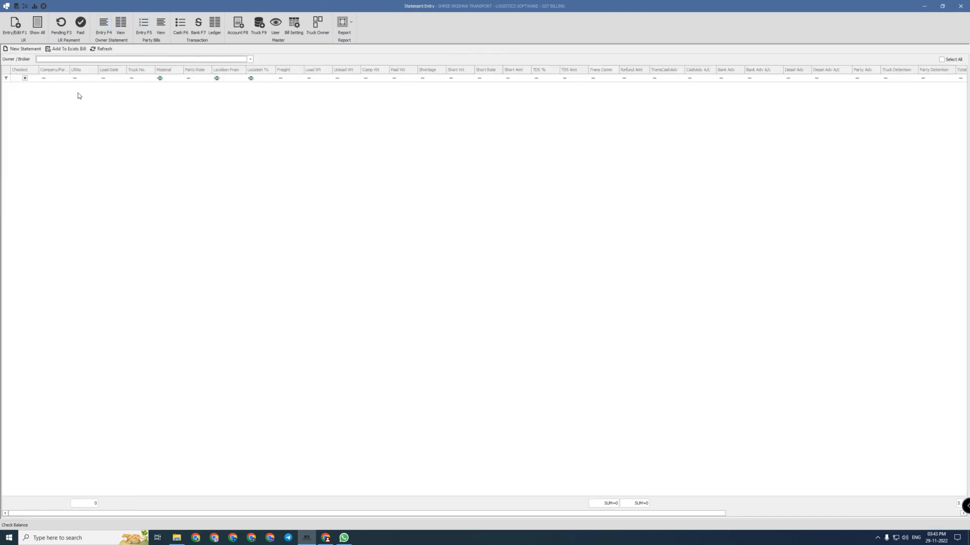
Pick the AB TRADING load's owner, tick its trip, and create a new owner statement
{"action": "left_click", "coordinate": [116, 58]}
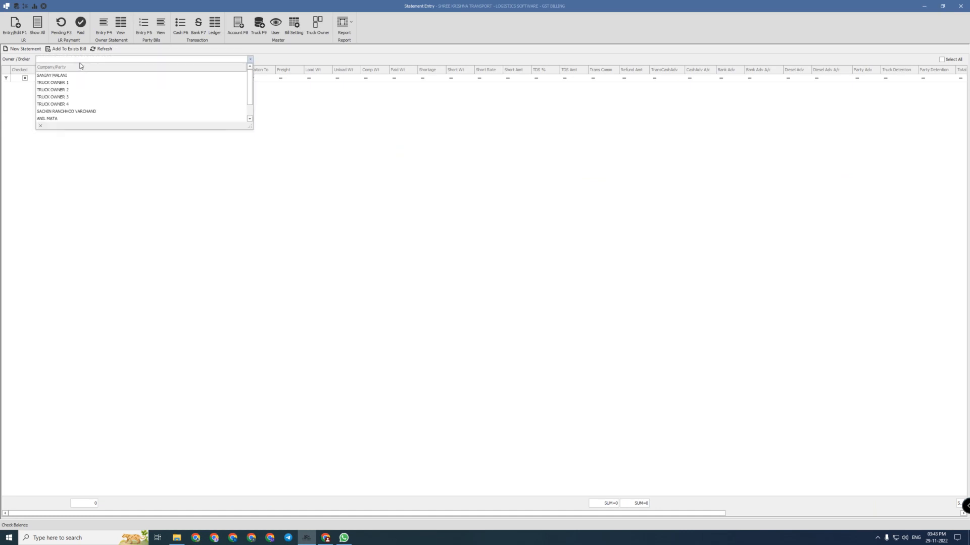
{"action": "scroll", "coordinate": [69, 106], "scroll_direction": "down", "scroll_amount": 2}
{"action": "left_click", "coordinate": [60, 118]}
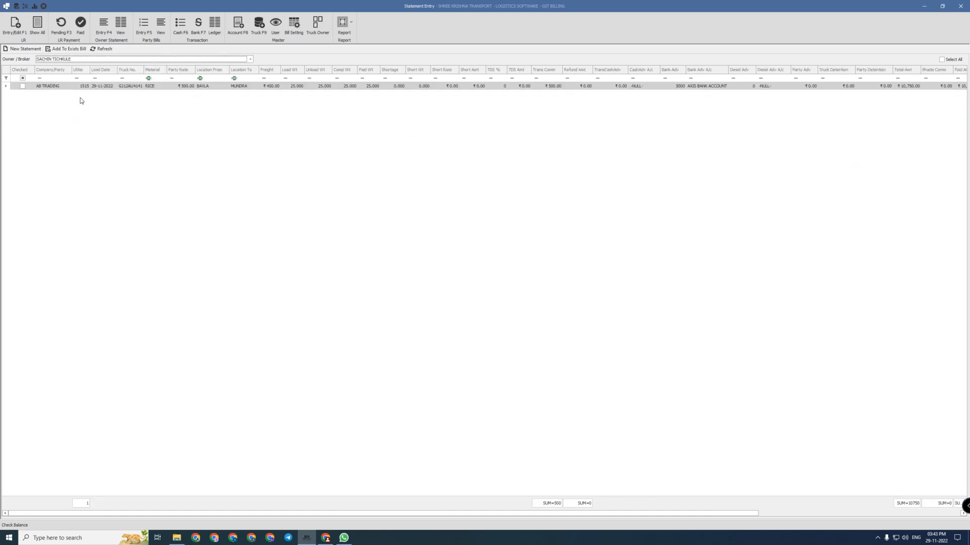
{"action": "left_click", "coordinate": [61, 60]}
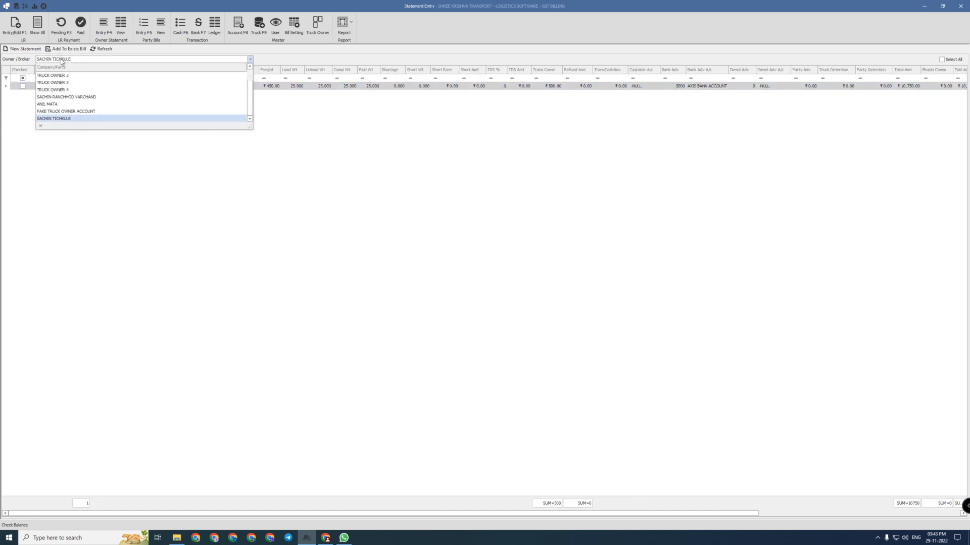
{"action": "left_click", "coordinate": [61, 118]}
{"action": "left_click", "coordinate": [54, 89]}
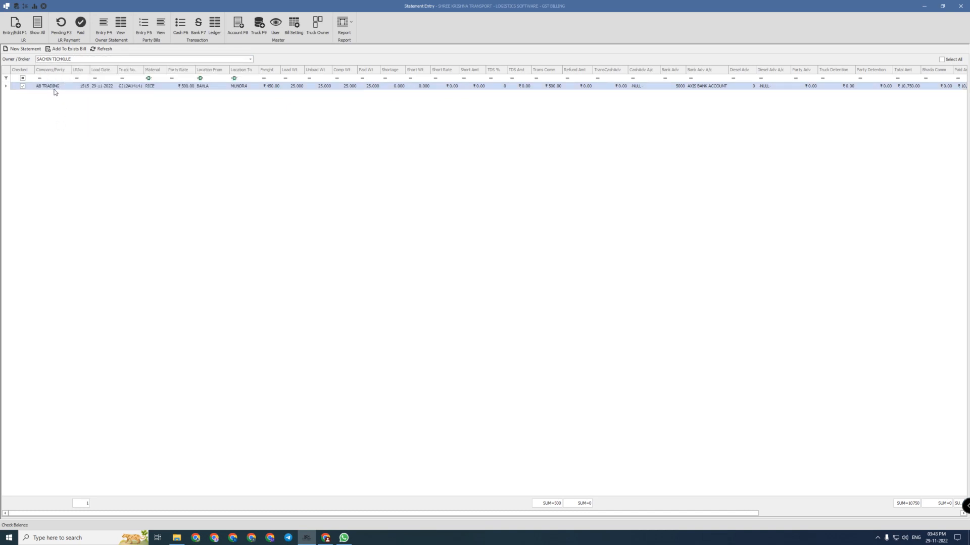
{"action": "double_click", "coordinate": [53, 87]}
{"action": "left_click", "coordinate": [943, 60]}
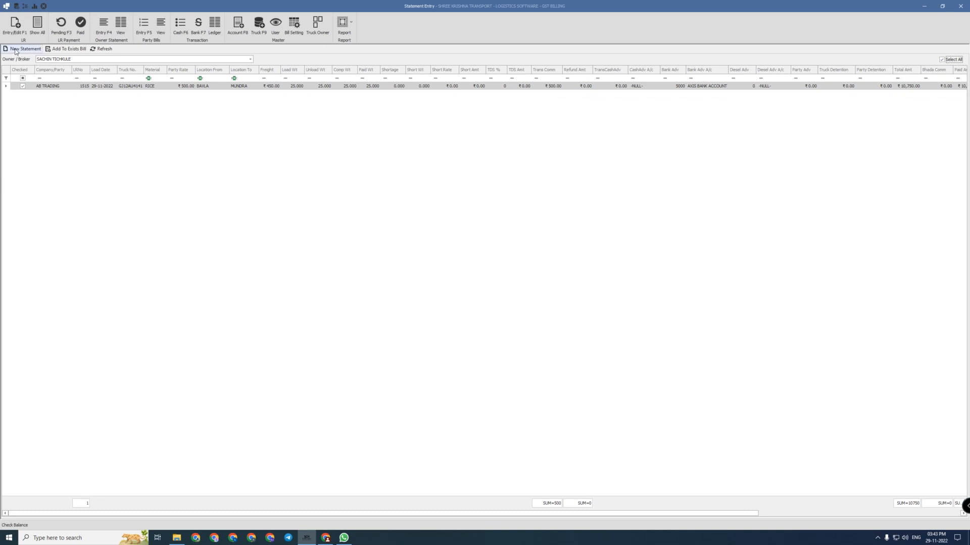
{"action": "left_click", "coordinate": [16, 50]}
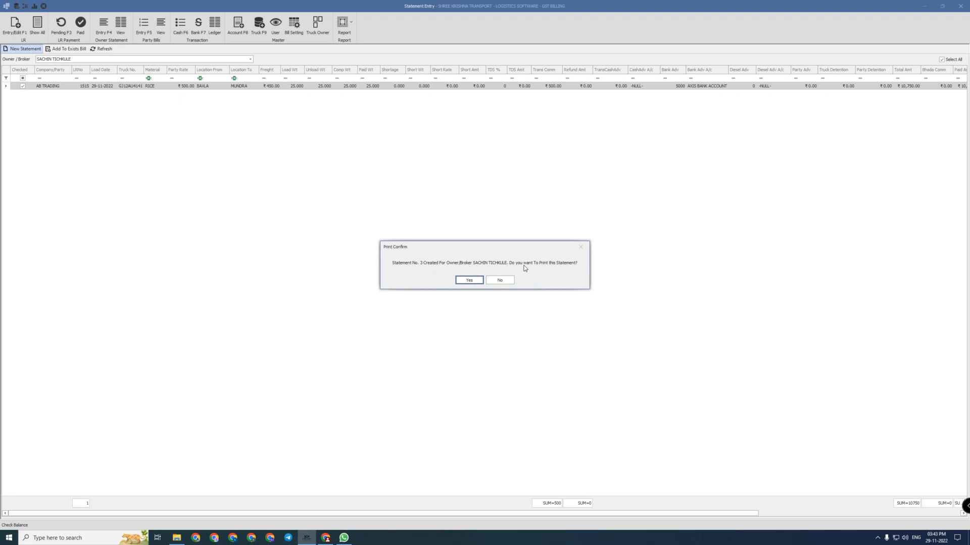
Print-preview statement No. 3, checking the ₹5,000 advance and ₹5,750 final amount, then close it
{"action": "left_click", "coordinate": [467, 281]}
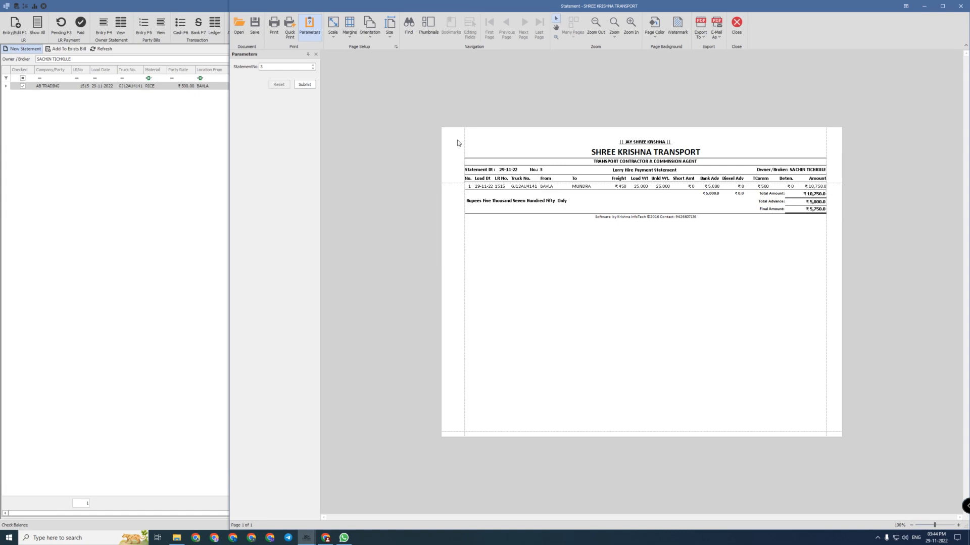
{"action": "left_click_drag", "start_coordinate": [457, 143], "coordinate": [485, 154]}
{"action": "left_click", "coordinate": [723, 258]}
{"action": "left_click", "coordinate": [807, 188]}
{"action": "left_click", "coordinate": [783, 202]}
{"action": "left_click_drag", "start_coordinate": [782, 203], "coordinate": [814, 202]}
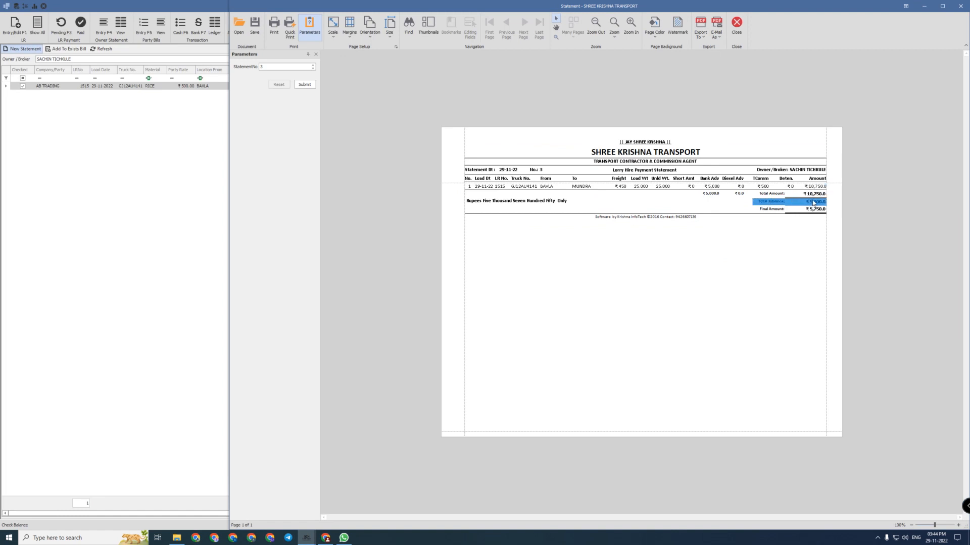
{"action": "left_click", "coordinate": [768, 209]}
{"action": "left_click", "coordinate": [794, 225]}
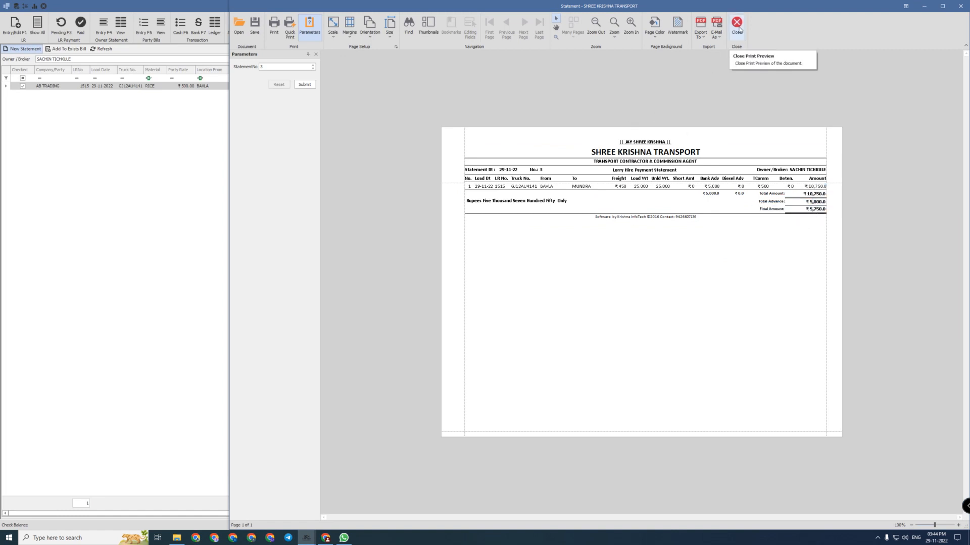
{"action": "left_click", "coordinate": [736, 24]}
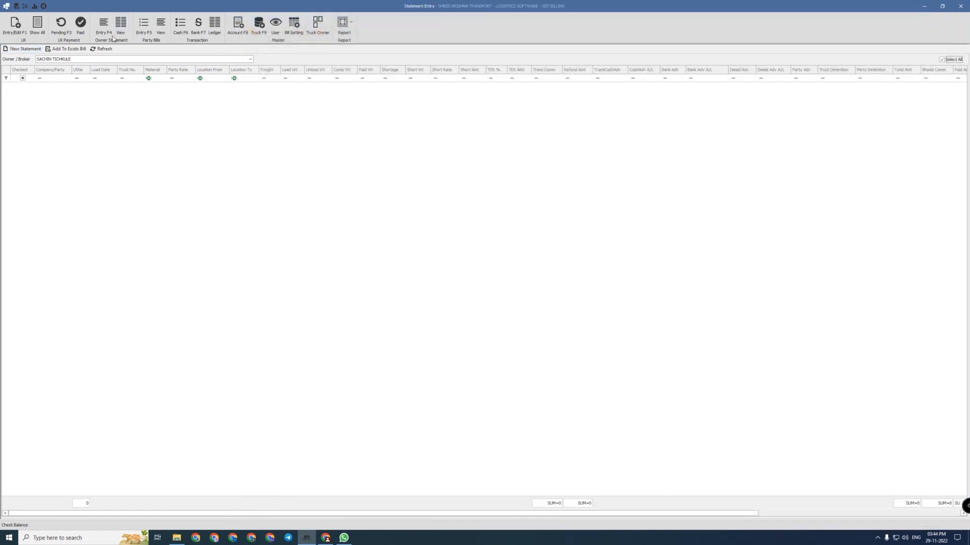
Bill AB TRADING's LR 1515 trip as SKT/22-23/0004 for ₹14,000 including GST, and save it for printing
{"action": "left_click", "coordinate": [144, 25]}
{"action": "left_click", "coordinate": [101, 60]}
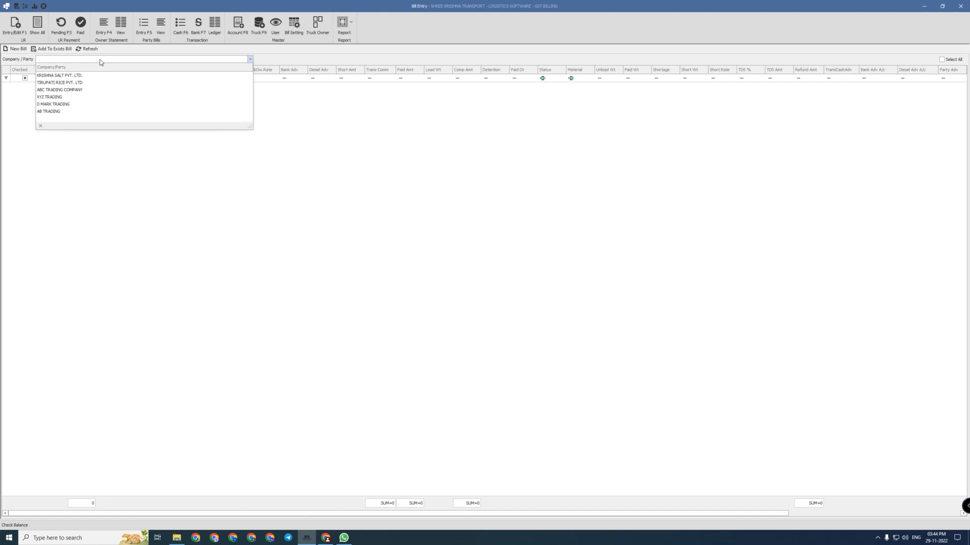
{"action": "left_click", "coordinate": [61, 112]}
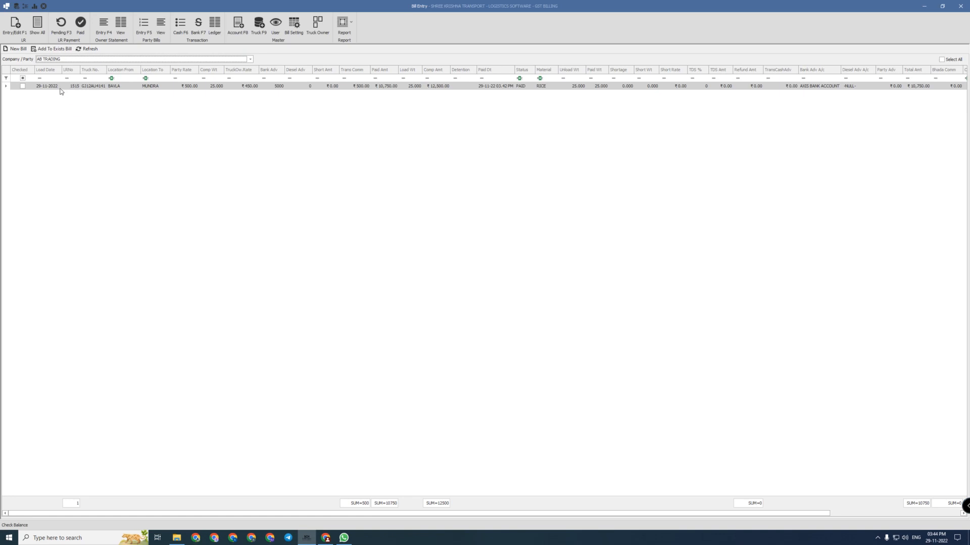
{"action": "left_click", "coordinate": [60, 88]}
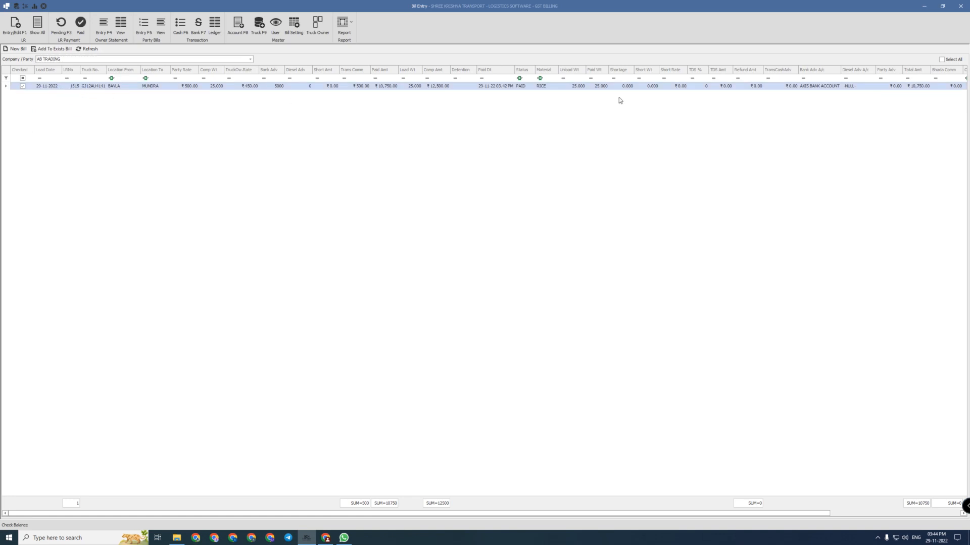
{"action": "left_click", "coordinate": [947, 62]}
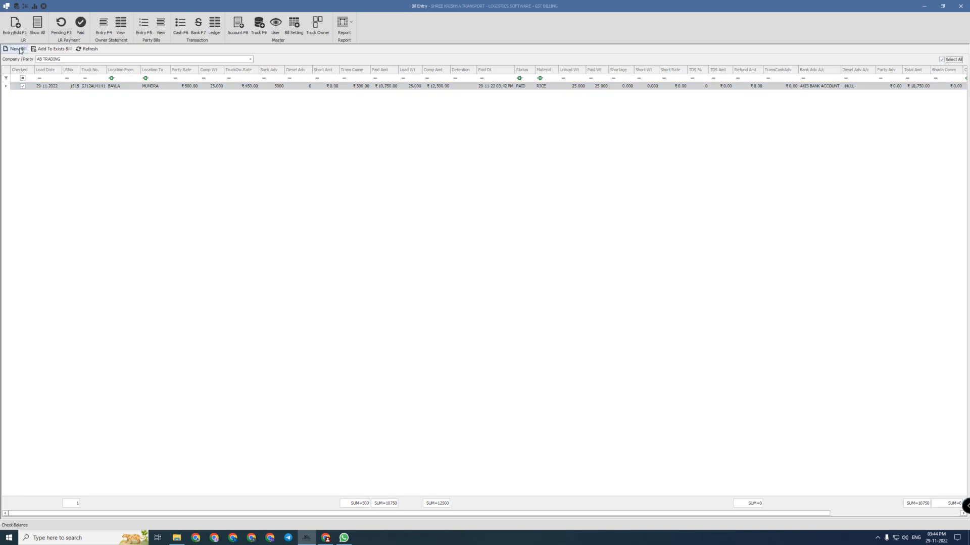
{"action": "left_click", "coordinate": [18, 49]}
{"action": "left_click", "coordinate": [177, 149]}
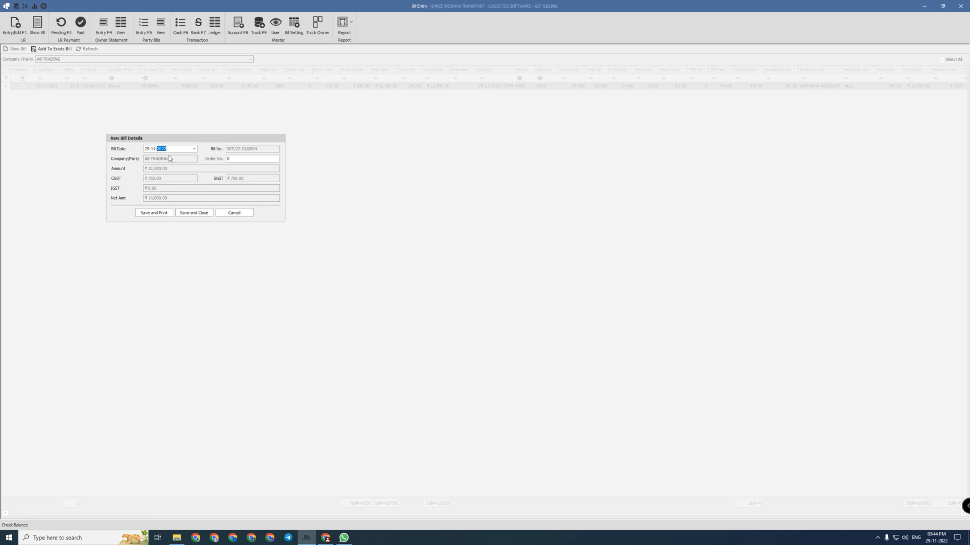
{"action": "left_click", "coordinate": [148, 214]}
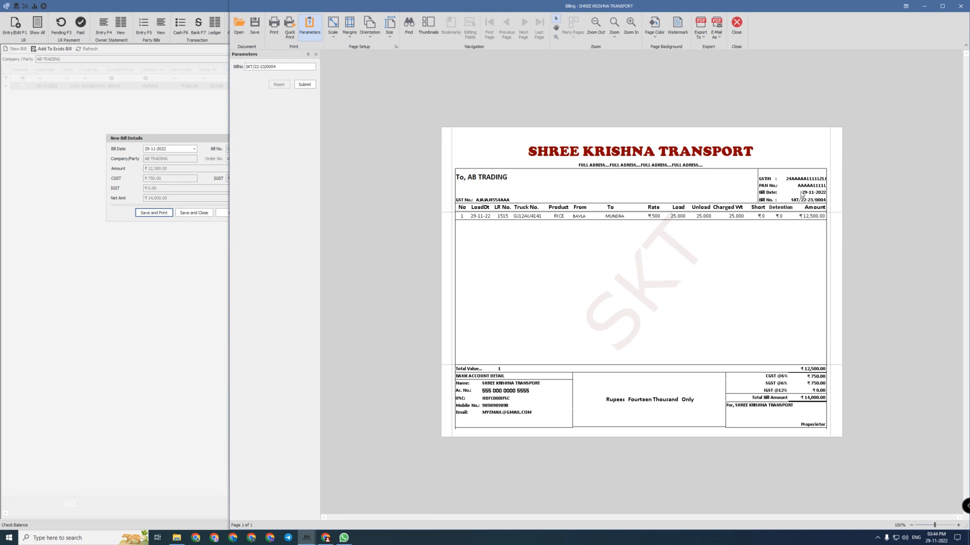
Check the bill header: GSTIN, PAN, bill date, number SKT/22-23/0004 and AB TRADING's address
{"action": "left_click", "coordinate": [800, 195]}
{"action": "left_click_drag", "start_coordinate": [822, 194], "coordinate": [818, 199]}
{"action": "left_click", "coordinate": [824, 203]}
{"action": "left_click", "coordinate": [791, 180]}
{"action": "left_click", "coordinate": [801, 186]}
{"action": "left_click", "coordinate": [817, 193]}
{"action": "left_click", "coordinate": [809, 201]}
{"action": "left_click_drag", "start_coordinate": [472, 171], "coordinate": [515, 202]}
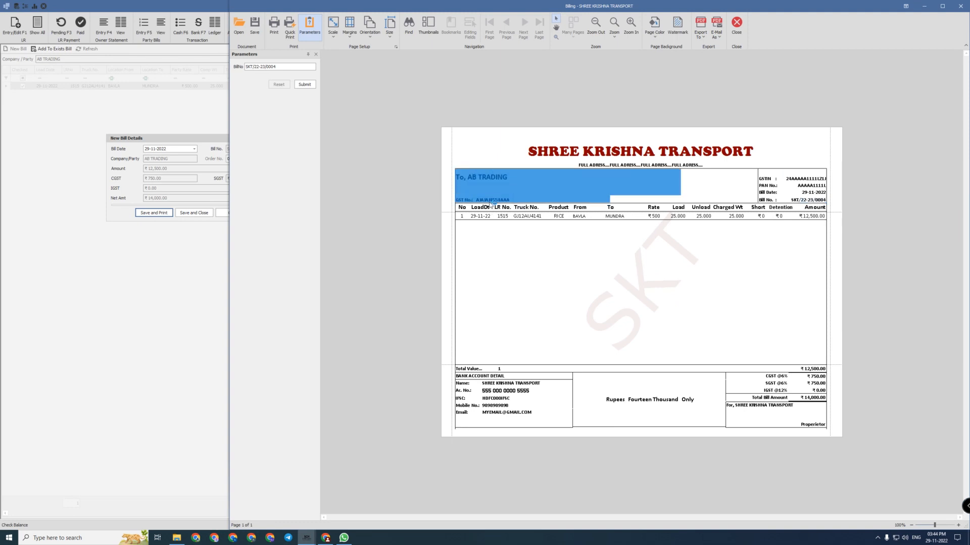
{"action": "left_click", "coordinate": [491, 245]}
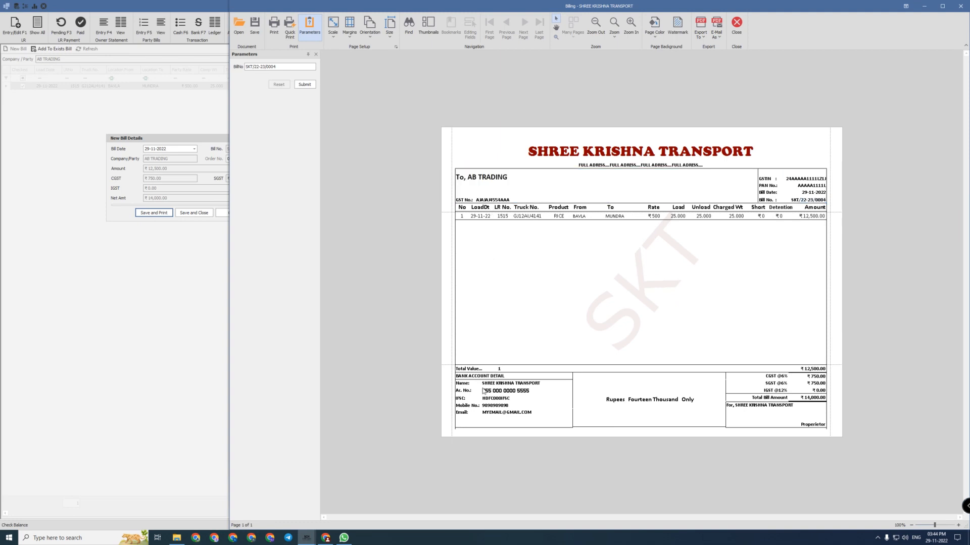
Check the bill's bank details, amount in words, tax rows and item row
{"action": "left_click_drag", "start_coordinate": [467, 385], "coordinate": [524, 415]}
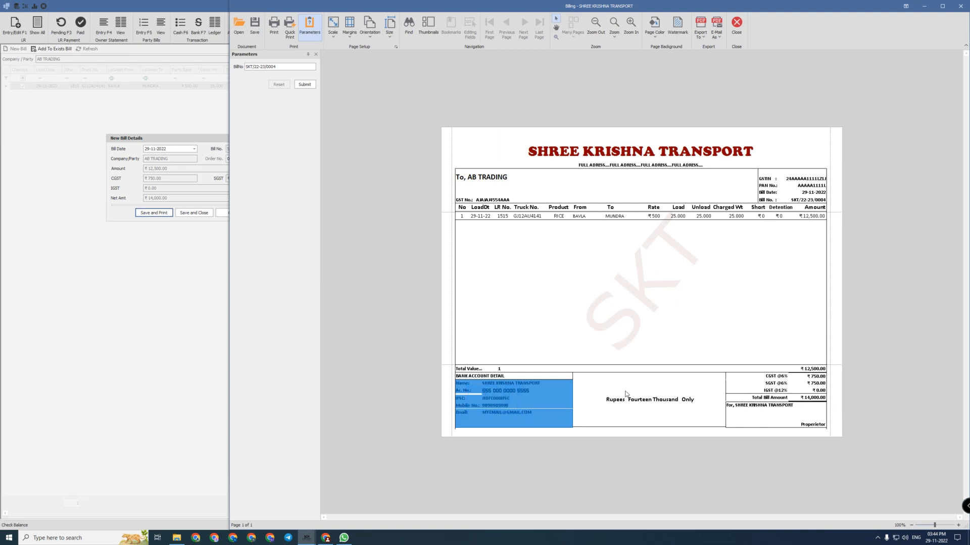
{"action": "left_click_drag", "start_coordinate": [621, 386], "coordinate": [688, 401]}
{"action": "left_click_drag", "start_coordinate": [759, 382], "coordinate": [825, 405]}
{"action": "left_click", "coordinate": [804, 414]}
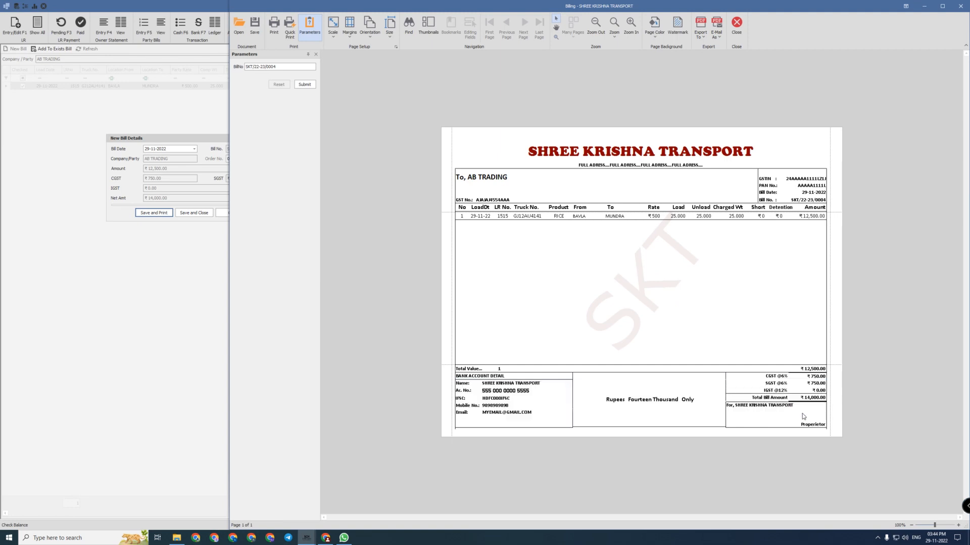
{"action": "left_click_drag", "start_coordinate": [516, 139], "coordinate": [817, 367]}
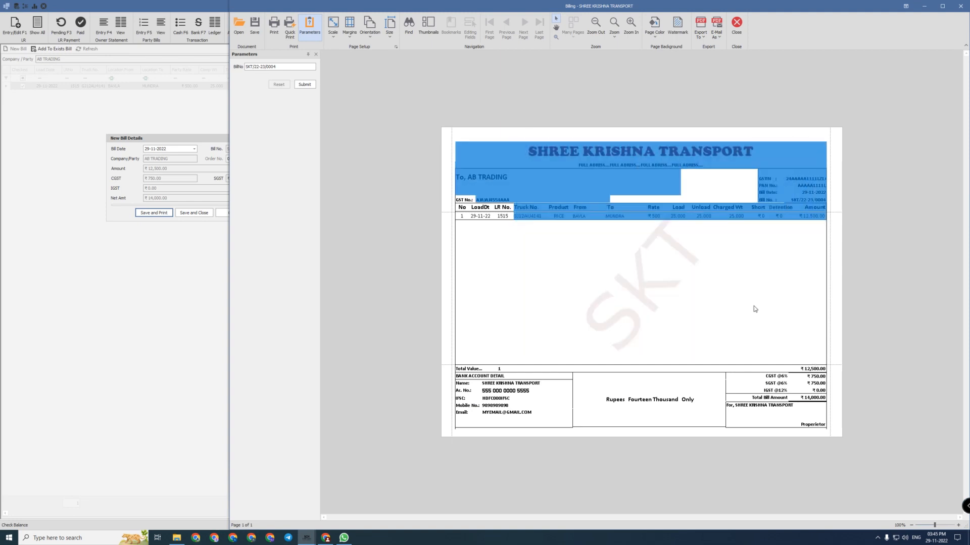
{"action": "left_click", "coordinate": [753, 305]}
Export the bill to the Desktop as XR_Bill.pdf, replacing the old file, and open it
{"action": "left_click", "coordinate": [274, 26]}
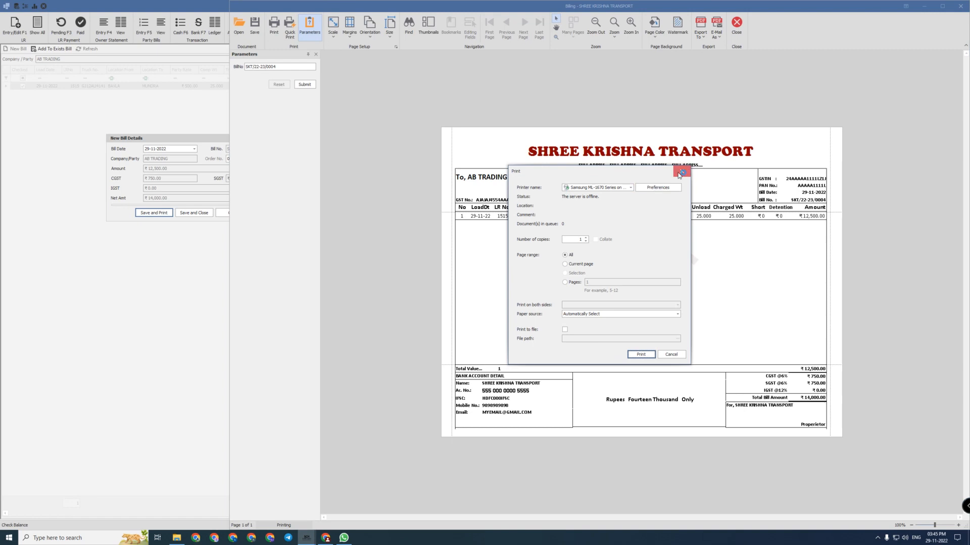
{"action": "left_click", "coordinate": [690, 170]}
{"action": "left_click", "coordinate": [696, 35]}
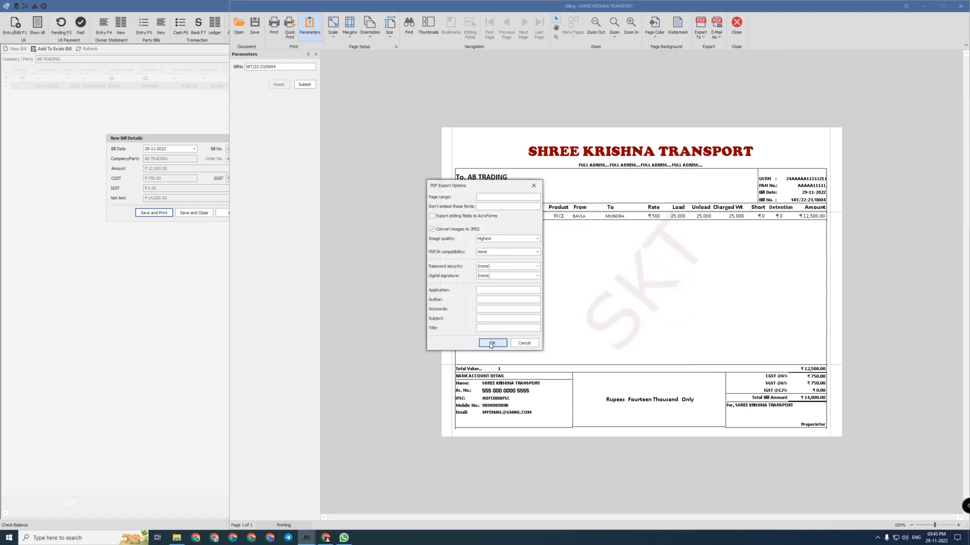
{"action": "left_click", "coordinate": [491, 344]}
{"action": "left_click", "coordinate": [606, 261]}
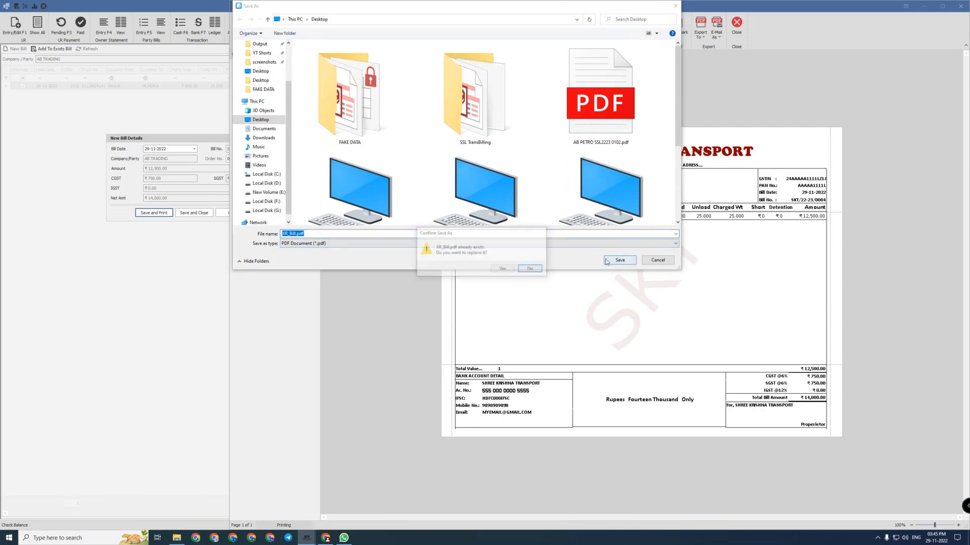
{"action": "left_click", "coordinate": [503, 268]}
{"action": "left_click", "coordinate": [584, 283]}
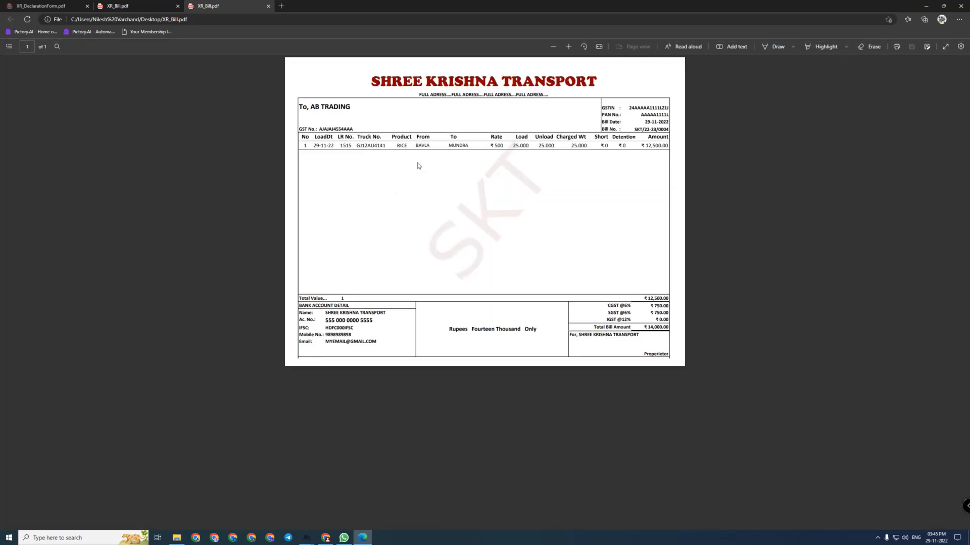
Inspect XR_Bill.pdf's item row, SKT watermark and SHREE KRISHNA title, then close Edge
{"action": "left_click_drag", "start_coordinate": [319, 146], "coordinate": [545, 182]}
{"action": "left_click", "coordinate": [556, 206]}
{"action": "left_click_drag", "start_coordinate": [528, 177], "coordinate": [485, 197]}
{"action": "left_click", "coordinate": [502, 232]}
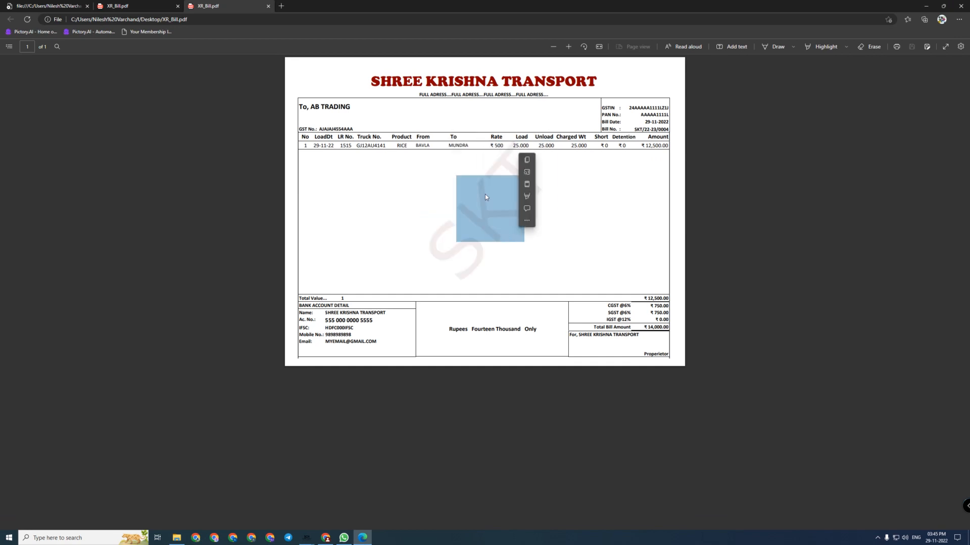
{"action": "left_click_drag", "start_coordinate": [371, 81], "coordinate": [590, 83]}
{"action": "left_click_drag", "start_coordinate": [555, 203], "coordinate": [431, 208]}
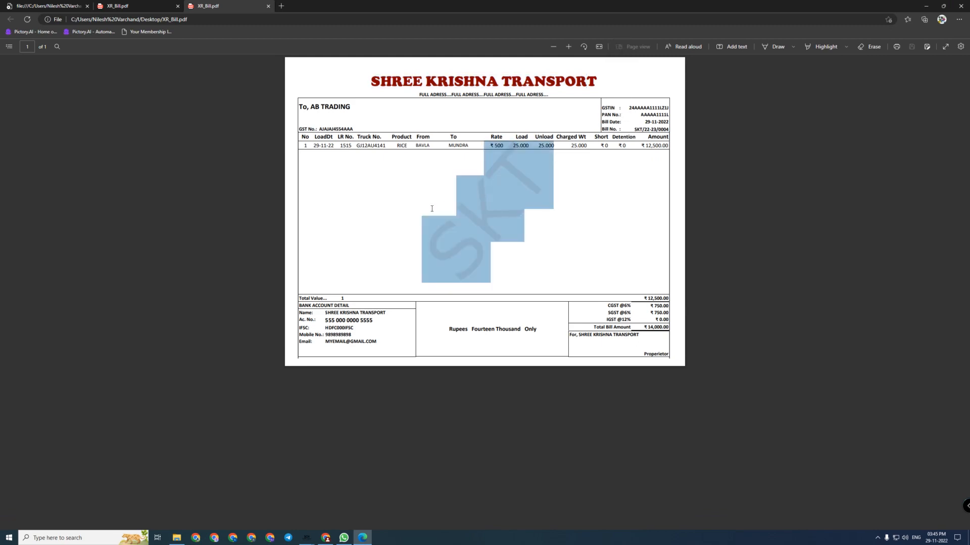
{"action": "left_click", "coordinate": [432, 208]}
{"action": "left_click", "coordinate": [961, 5]}
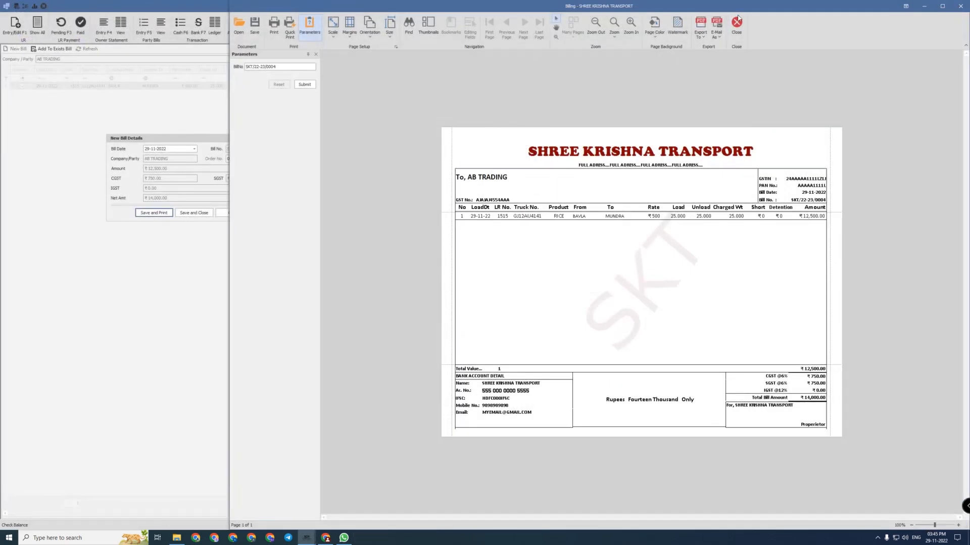
Close the bill preview and browse the AB TRADING, D MARK TRADING and XYZ TRADING bills
{"action": "left_click", "coordinate": [736, 22]}
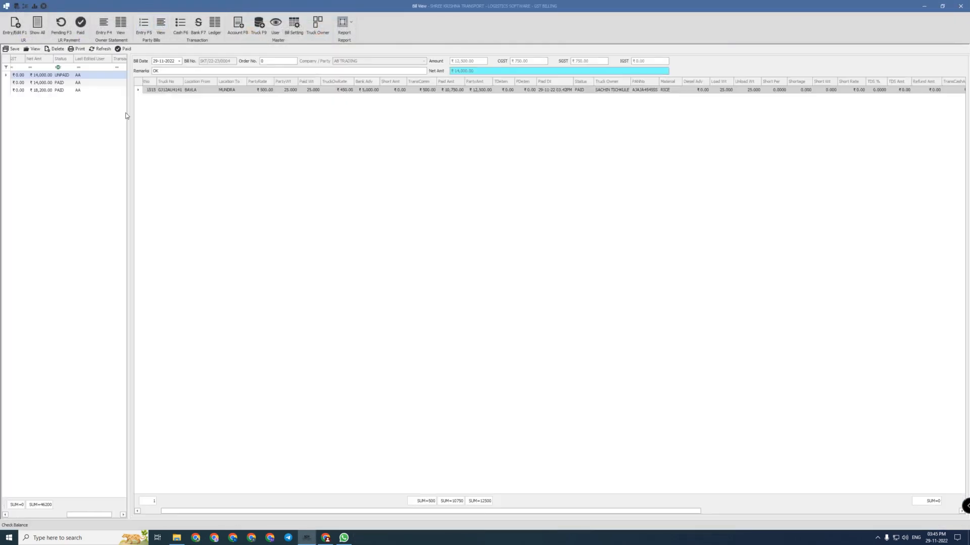
{"action": "left_click", "coordinate": [34, 515]}
{"action": "left_click", "coordinate": [15, 517]}
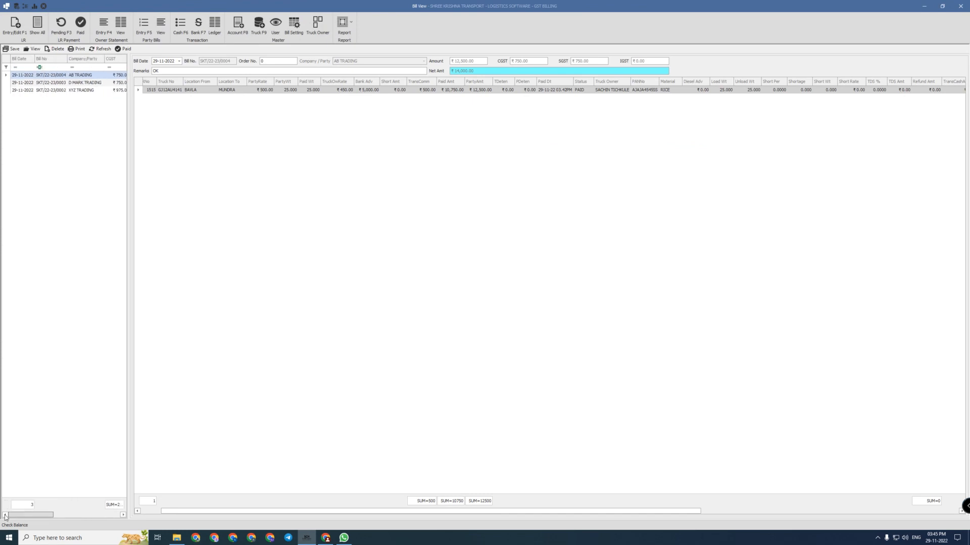
{"action": "left_click", "coordinate": [14, 517]}
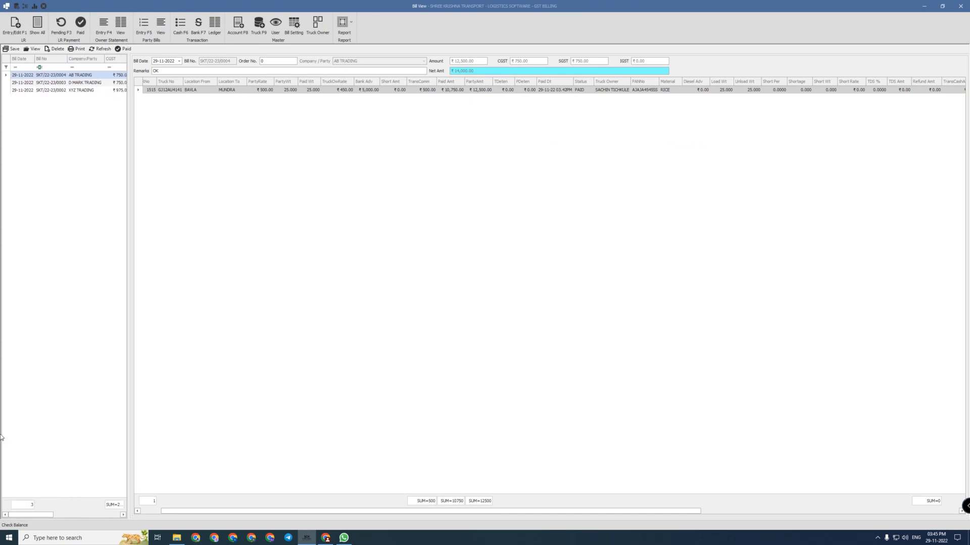
{"action": "left_click", "coordinate": [65, 89]}
{"action": "left_click", "coordinate": [65, 84]}
{"action": "left_click", "coordinate": [66, 76]}
Recheck the bills' payment status, noting AB TRADING unpaid, then list the bank transactions
{"action": "left_click", "coordinate": [76, 515]}
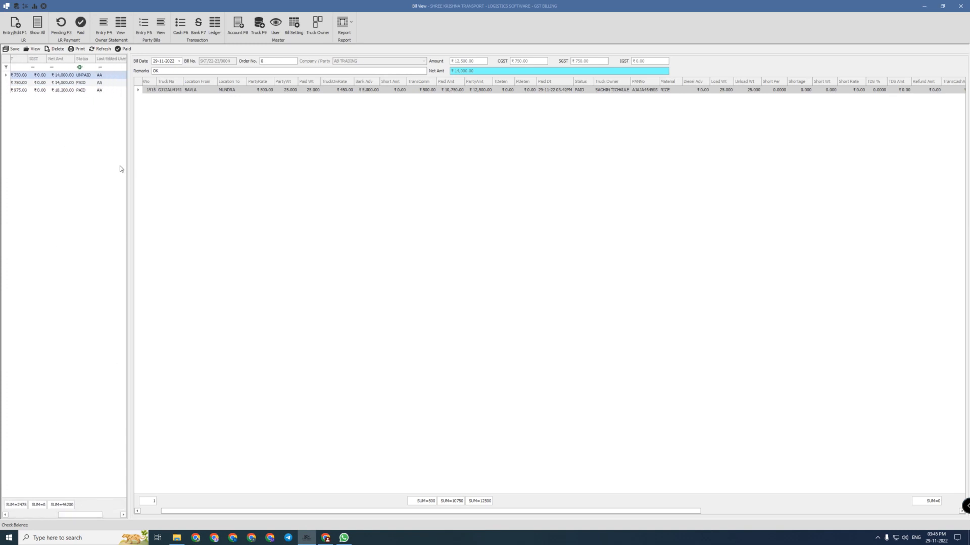
{"action": "left_click", "coordinate": [86, 90]}
{"action": "left_click", "coordinate": [85, 83]}
{"action": "left_click", "coordinate": [83, 89]}
{"action": "left_click", "coordinate": [84, 82]}
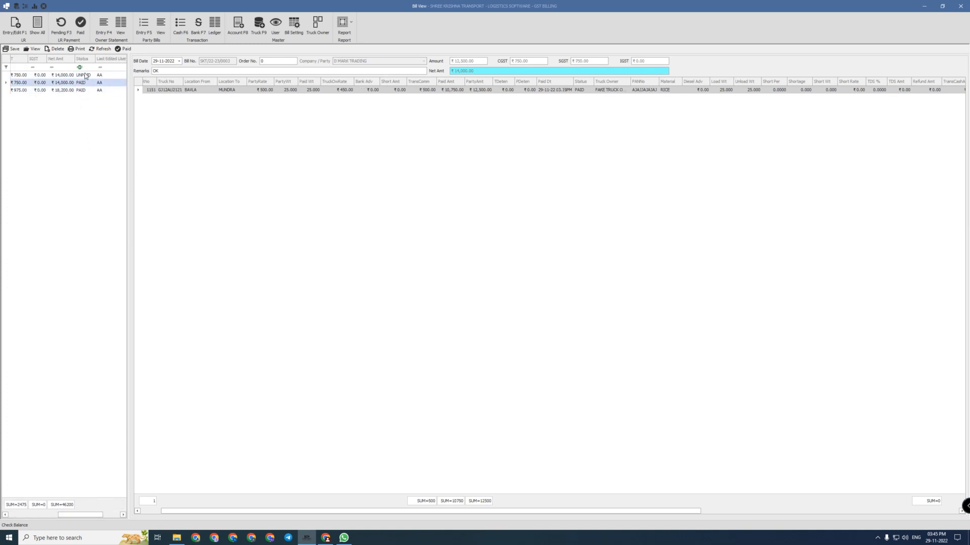
{"action": "left_click", "coordinate": [85, 76]}
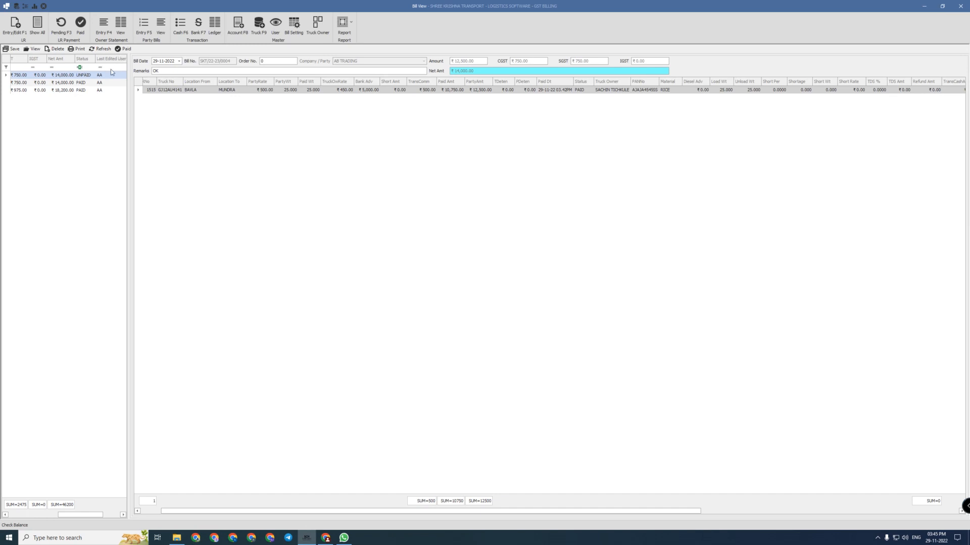
{"action": "left_click", "coordinate": [199, 28]}
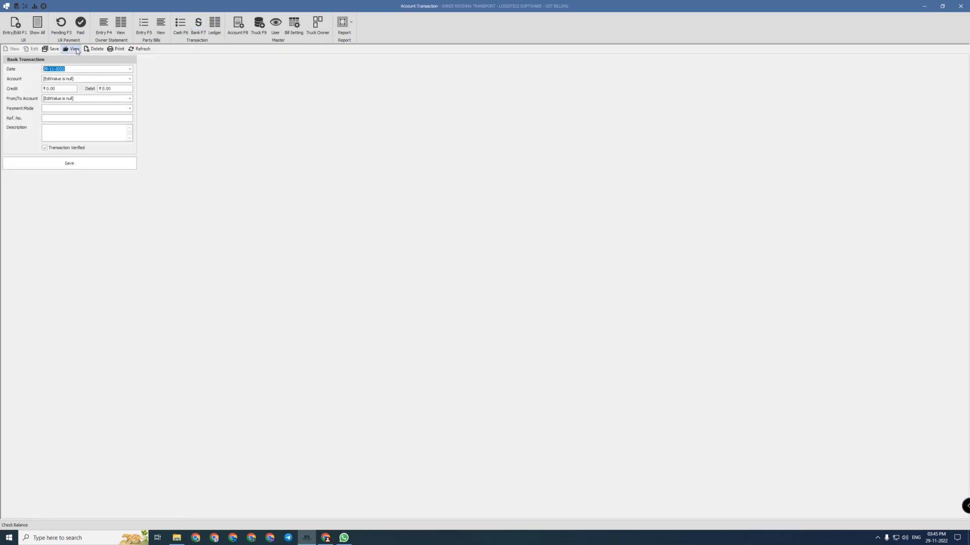
{"action": "left_click", "coordinate": [74, 49]}
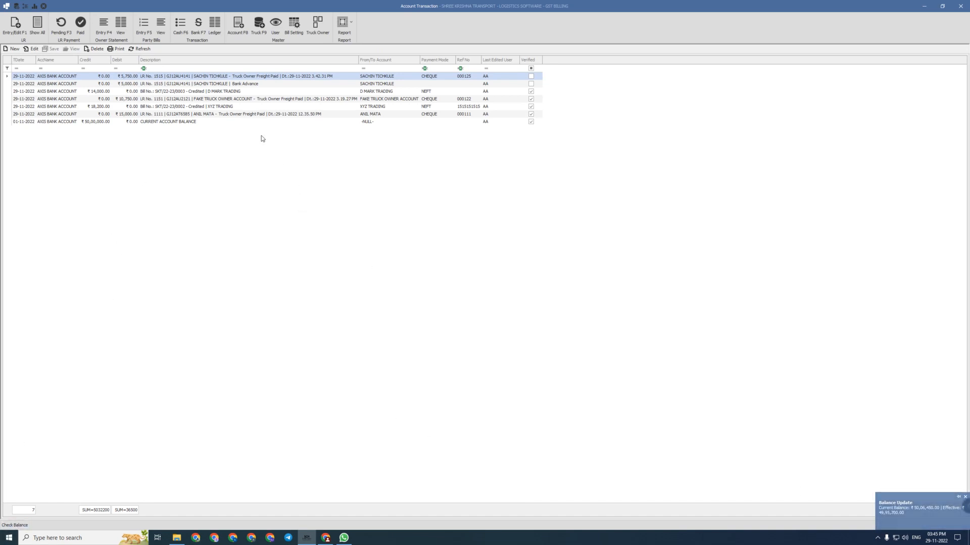
Review the bank transactions, including FAKE TRUCK OWNER ACCOUNT and the XYZ TRADING credit, then list party bills
{"action": "left_click", "coordinate": [181, 100]}
{"action": "left_click", "coordinate": [132, 91]}
{"action": "left_click", "coordinate": [128, 77]}
{"action": "left_click", "coordinate": [125, 82]}
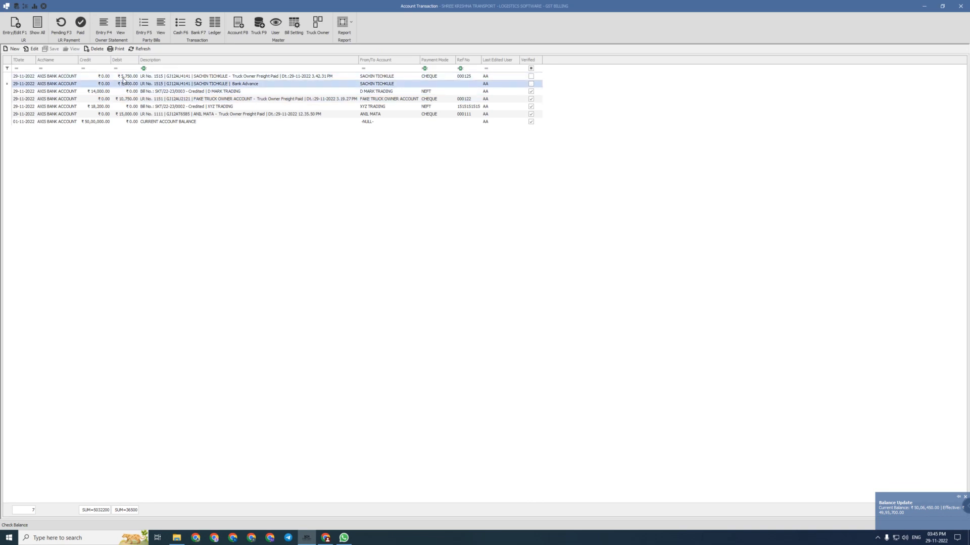
{"action": "left_click", "coordinate": [123, 77]}
{"action": "left_click", "coordinate": [120, 86]}
{"action": "left_click", "coordinate": [116, 106]}
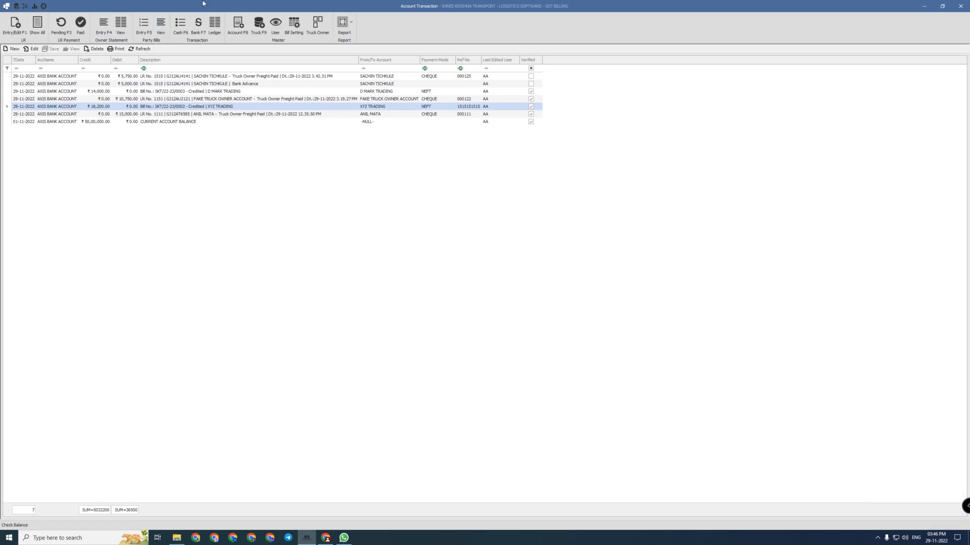
{"action": "left_click", "coordinate": [154, 28]}
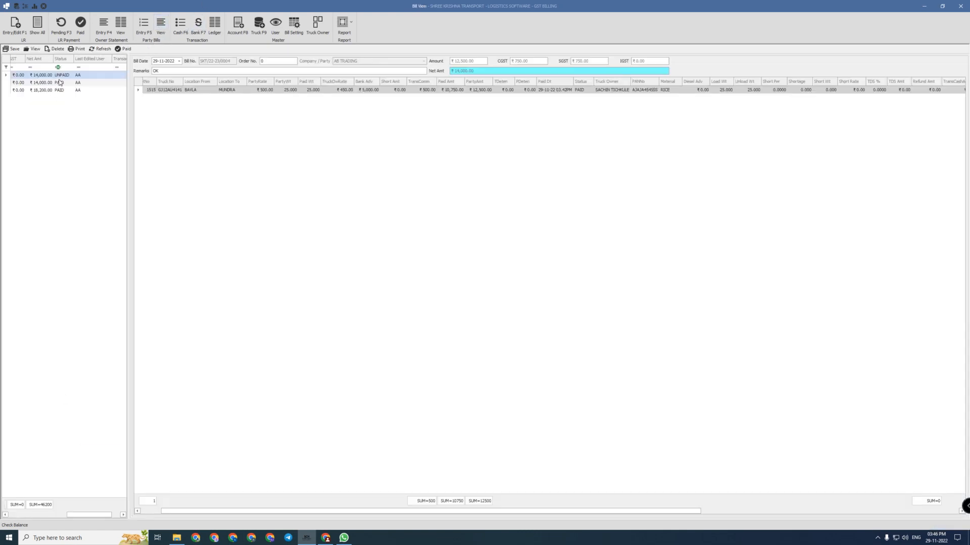
Receive ₹14,000 by NEFT into AXIS BANK ACCOUNT against AB TRADING's bill SKT/22-23/0004 and save it
{"action": "left_click", "coordinate": [125, 49]}
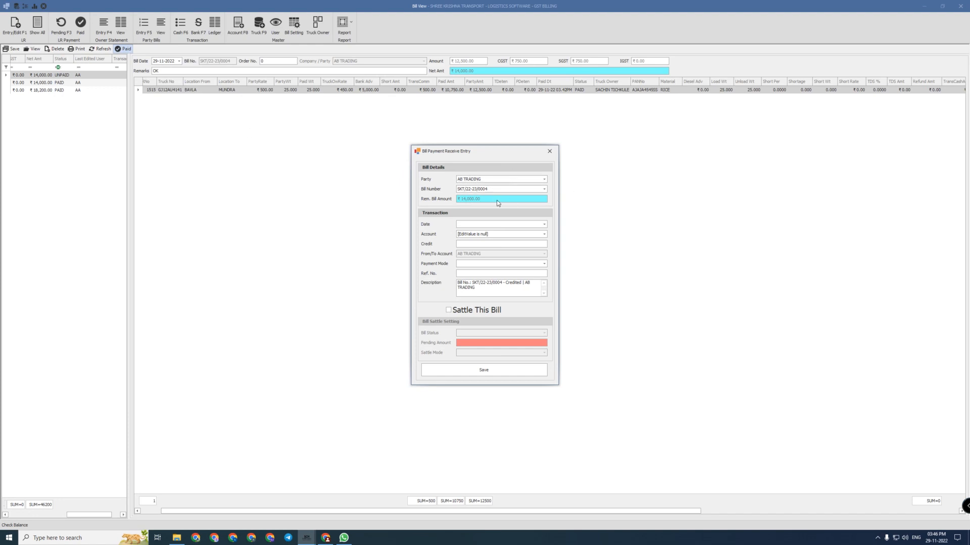
{"action": "key", "text": "Down"}
{"action": "key", "text": "Tab"}
{"action": "key", "text": "Down"}
{"action": "key", "text": "Down"}
{"action": "left_click", "coordinate": [491, 234]}
{"action": "left_click", "coordinate": [476, 258]}
{"action": "left_click", "coordinate": [476, 245]}
{"action": "type", "text": "140000.00"}
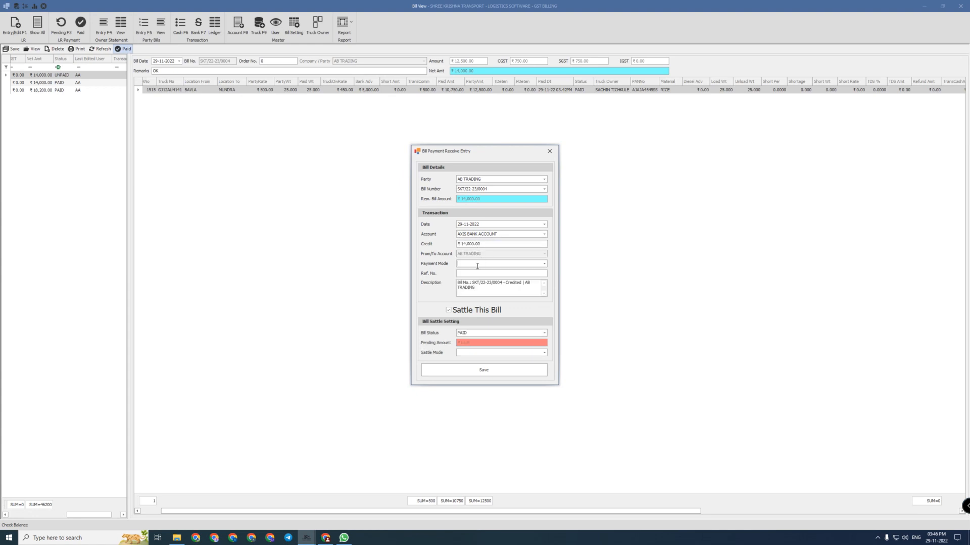
{"action": "left_click", "coordinate": [538, 262]}
{"action": "left_click", "coordinate": [482, 277]}
{"action": "key", "text": "Tab"}
{"action": "left_click", "coordinate": [483, 368]}
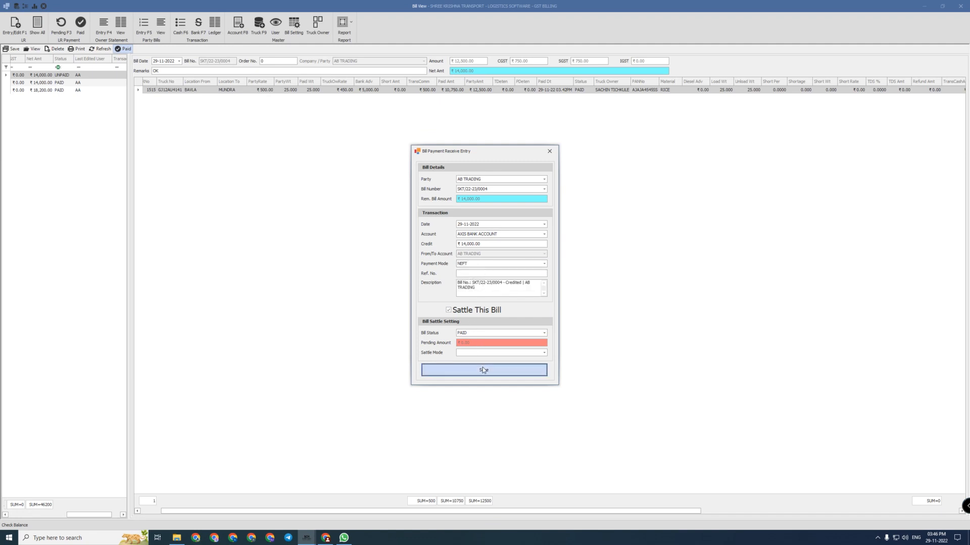
Check the bank transactions for the opening balance and the new ₹14,000 AB TRADING credit
{"action": "left_click", "coordinate": [198, 23]}
{"action": "left_click", "coordinate": [62, 121]}
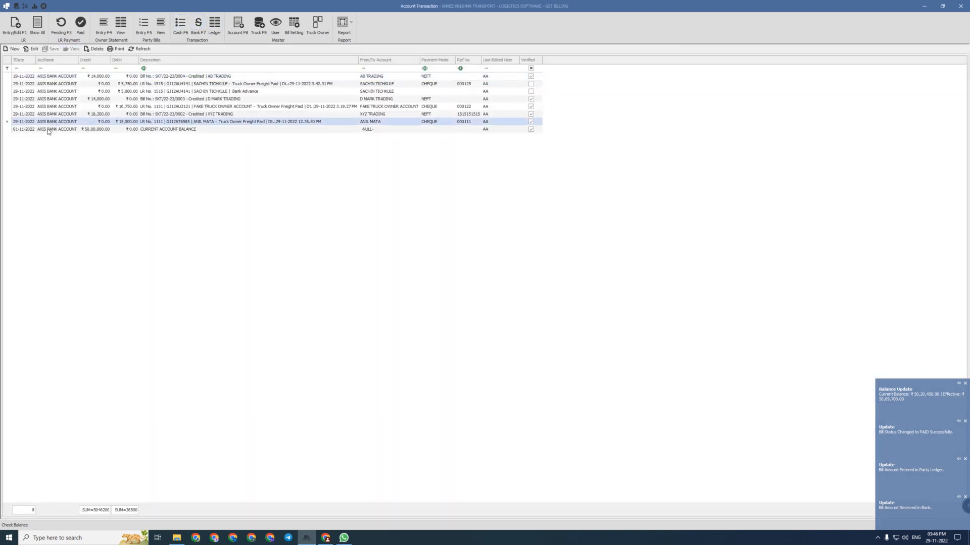
{"action": "left_click", "coordinate": [49, 129]}
{"action": "left_click", "coordinate": [101, 78]}
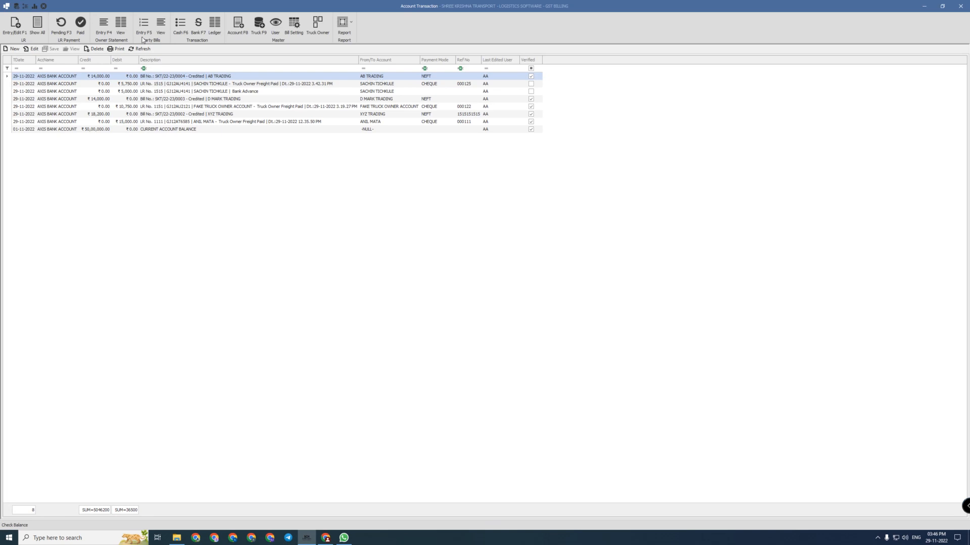
Confirm in party bills that AB TRADING's bill is already settled
{"action": "left_click", "coordinate": [161, 27]}
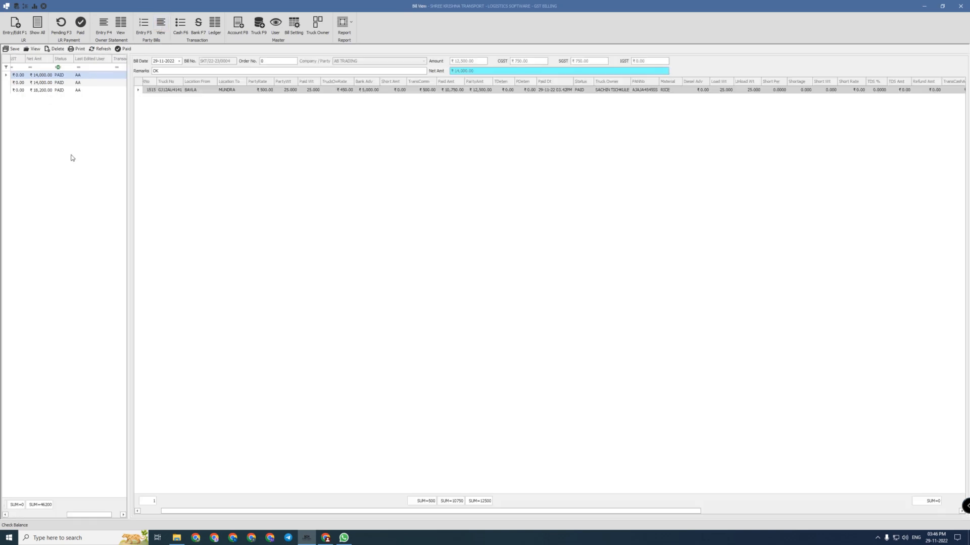
{"action": "mouse_move", "coordinate": [52, 515]}
{"action": "left_mouse_down"}
{"action": "mouse_move", "coordinate": [74, 516]}
{"action": "mouse_move", "coordinate": [57, 517]}
{"action": "left_mouse_up"}
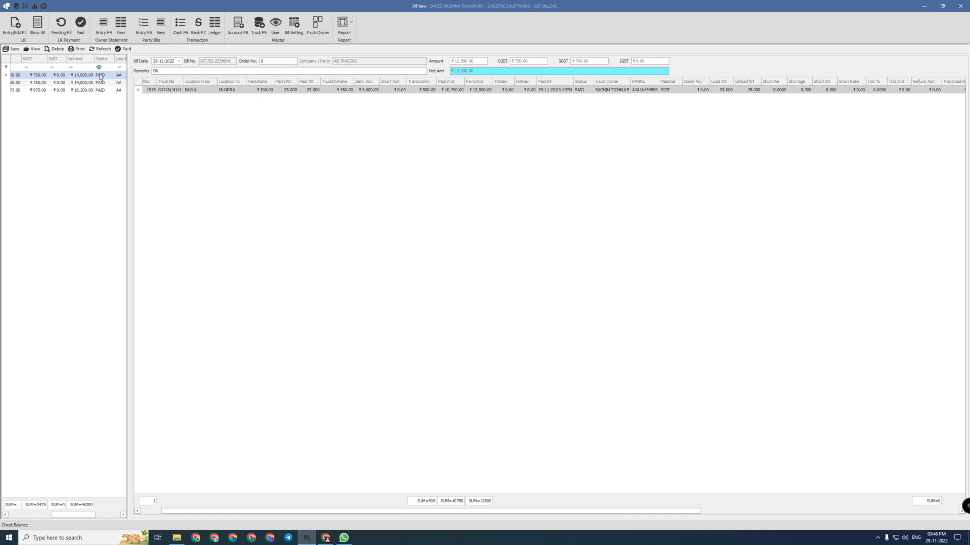
{"action": "left_click", "coordinate": [127, 52]}
{"action": "left_click_drag", "start_coordinate": [486, 254], "coordinate": [163, 231]}
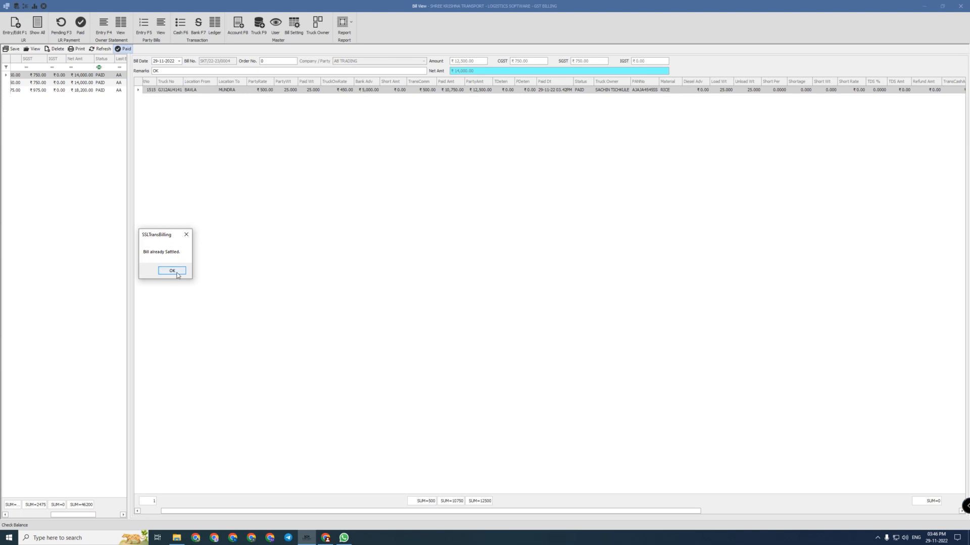
{"action": "left_click", "coordinate": [172, 271]}
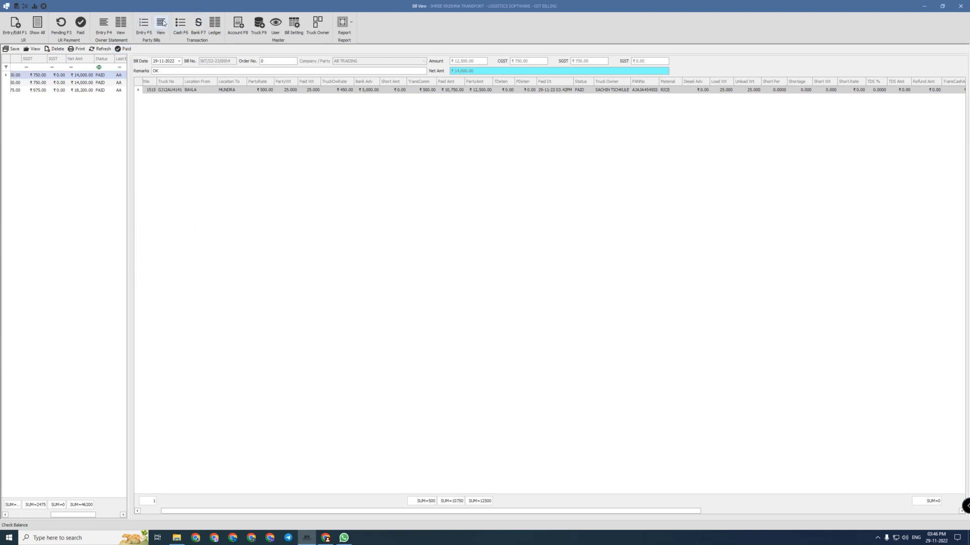
Start a blank receipt entry form
{"action": "left_click", "coordinate": [180, 25]}
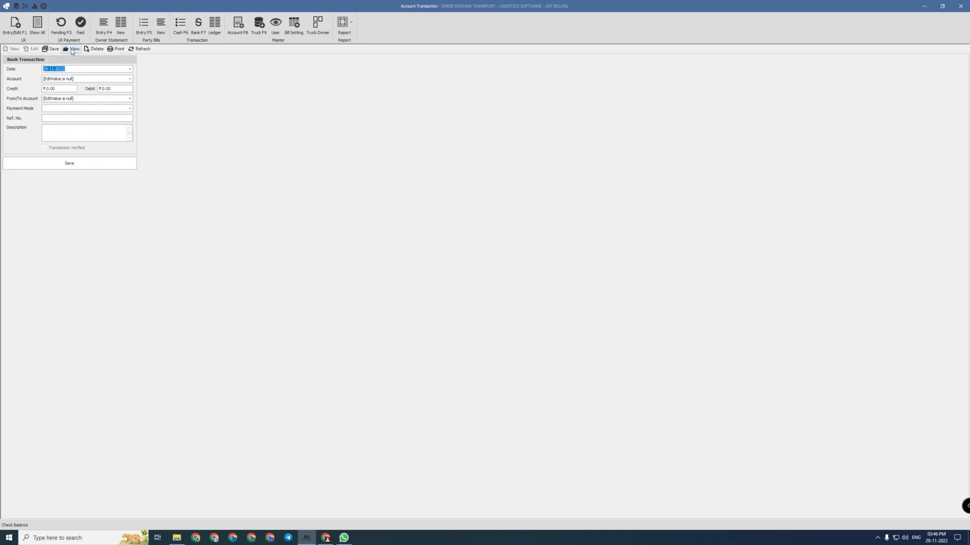
{"action": "left_click", "coordinate": [72, 48]}
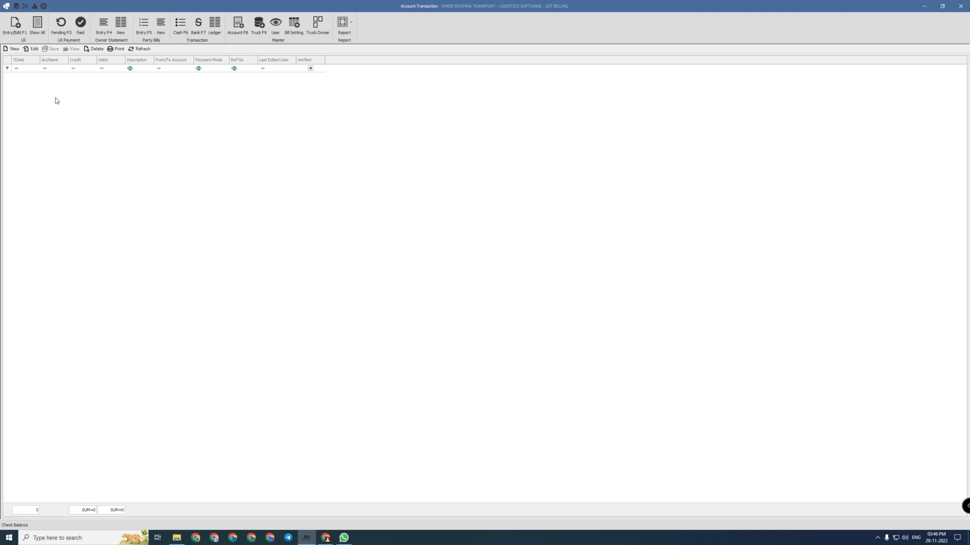
{"action": "left_click", "coordinate": [18, 29]}
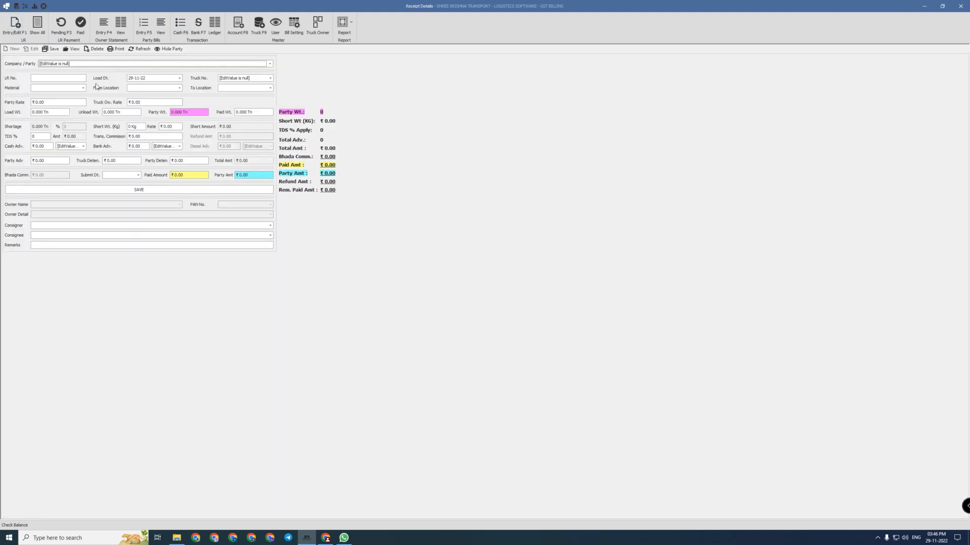
Start LR 1516 for AB TRADING with a truck, material RICE, from BAVLA to MUNDRA
{"action": "left_click", "coordinate": [77, 64]}
{"action": "left_click", "coordinate": [76, 140]}
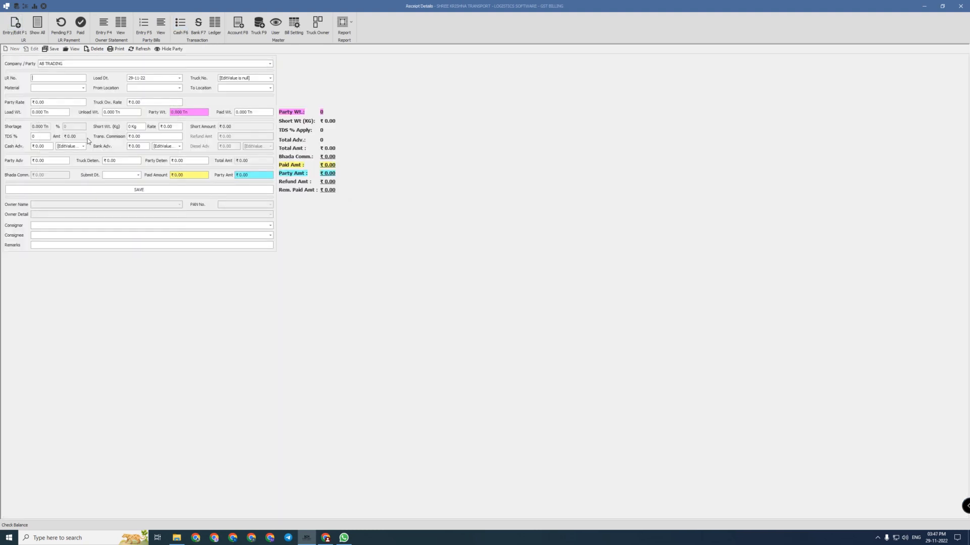
{"action": "type", "text": "1516"}
{"action": "key", "text": "Tab"}
{"action": "key", "text": "Tab"}
{"action": "key", "text": "Down"}
{"action": "key", "text": "Down"}
{"action": "key", "text": "Tab"}
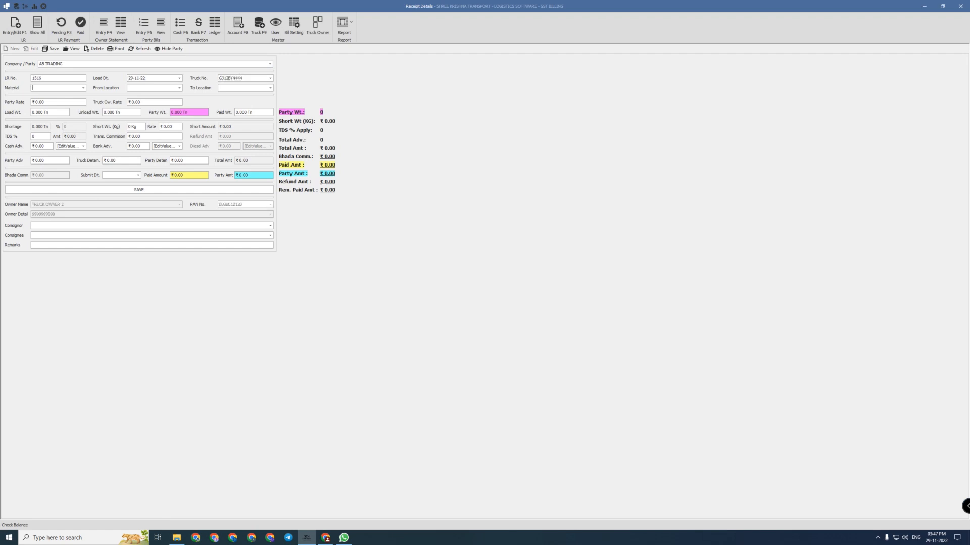
{"action": "type", "text": "RICE"}
{"action": "key", "text": "Tab"}
{"action": "type", "text": "BAVLA"}
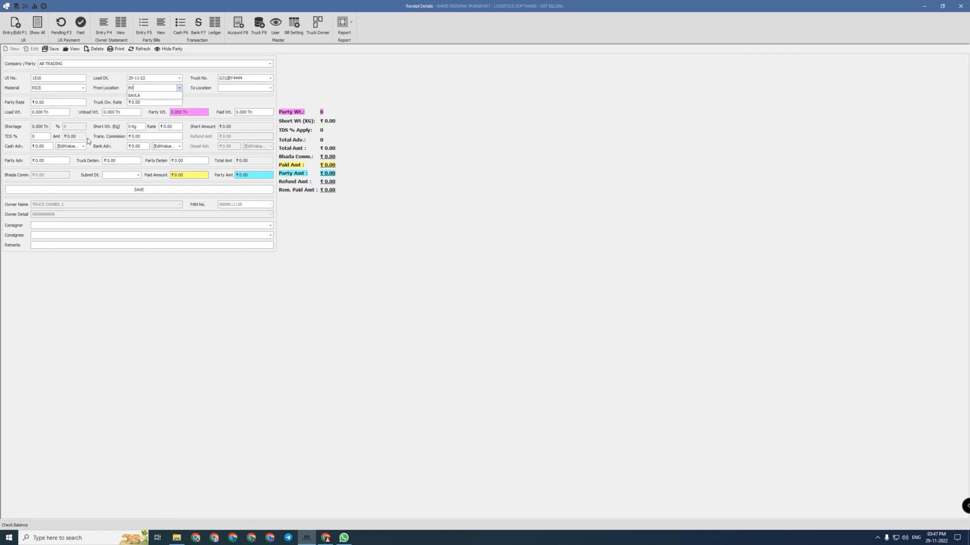
{"action": "key", "text": "Tab"}
{"action": "type", "text": "MUNDRA"}
{"action": "key", "text": "Tab"}
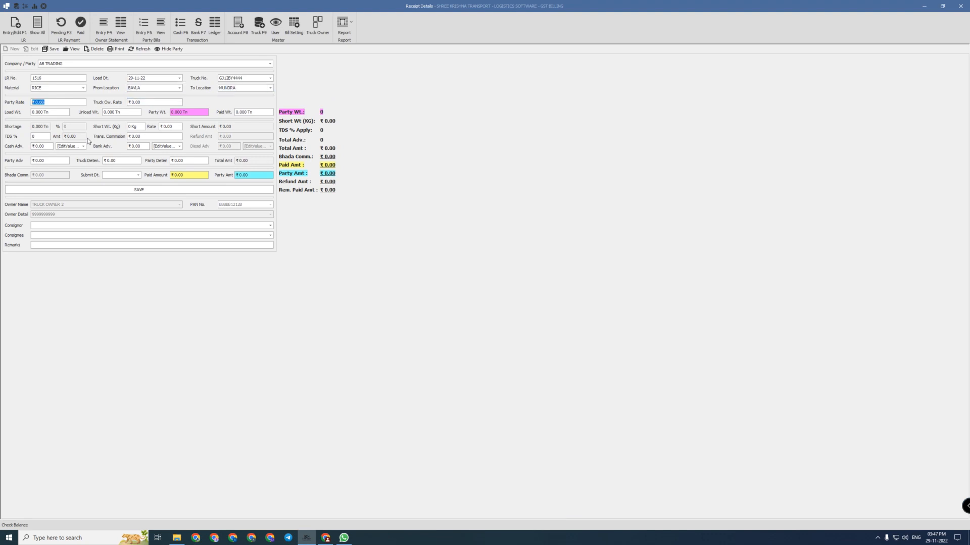
Enter party rate 500, owner rate 450, and correct both weights to 26 Tn
{"action": "type", "text": "500"}
{"action": "key", "text": "Tab"}
{"action": "type", "text": "45"}
{"action": "key", "text": "Tab"}
{"action": "type", "text": "25"}
{"action": "key", "text": "Return"}
{"action": "key", "text": "shift+Tab"}
{"action": "key", "text": "Tab"}
{"action": "type", "text": "26"}
{"action": "key", "text": "Tab"}
{"action": "type", "text": "26"}
{"action": "key", "text": "Tab"}
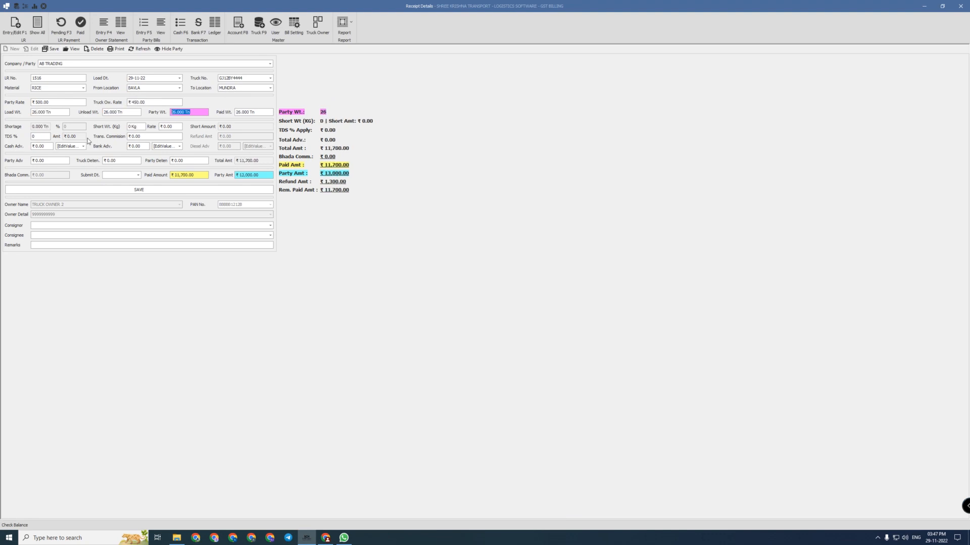
{"action": "type", "text": "26"}
Add a ₹5,000 cash advance from CASH ACCOUNT and save the receipt
{"action": "key", "text": "Tab"}
{"action": "key", "text": "Tab"}
{"action": "key", "text": "Tab"}
{"action": "key", "text": "Tab"}
{"action": "left_click", "coordinate": [39, 147]}
{"action": "type", "text": "5,000"}
{"action": "left_click", "coordinate": [74, 146]}
{"action": "left_click", "coordinate": [75, 161]}
{"action": "key", "text": "Tab"}
{"action": "key", "text": "Tab"}
{"action": "key", "text": "Tab"}
{"action": "key", "text": "Tab"}
{"action": "key", "text": "Tab"}
{"action": "key", "text": "Tab"}
{"action": "key", "text": "Tab"}
{"action": "type", "text": "29"}
{"action": "left_click", "coordinate": [160, 190]}
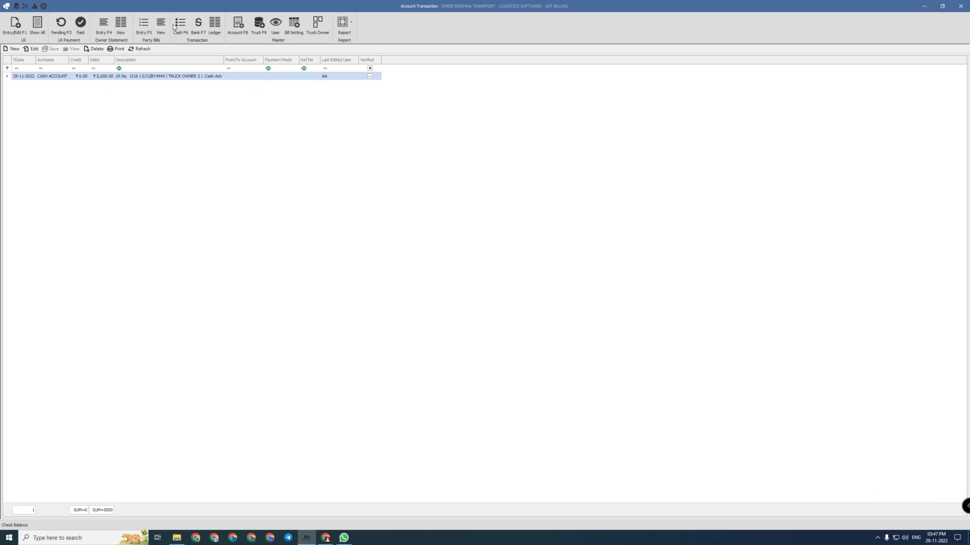
Browse the ledger's account list, then view the detail list of all receipts
{"action": "left_click", "coordinate": [215, 25]}
{"action": "left_click", "coordinate": [96, 60]}
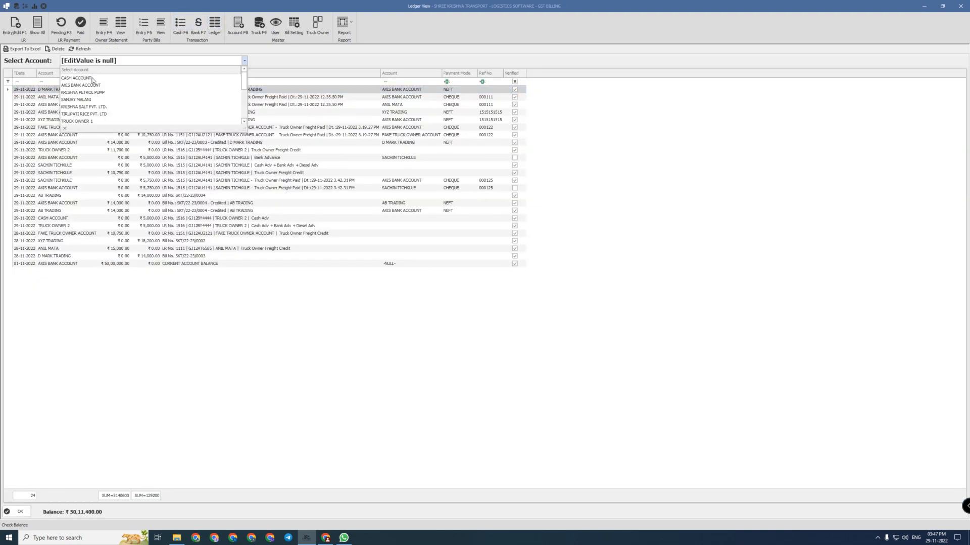
{"action": "scroll", "coordinate": [86, 96], "scroll_direction": "down", "scroll_amount": 3}
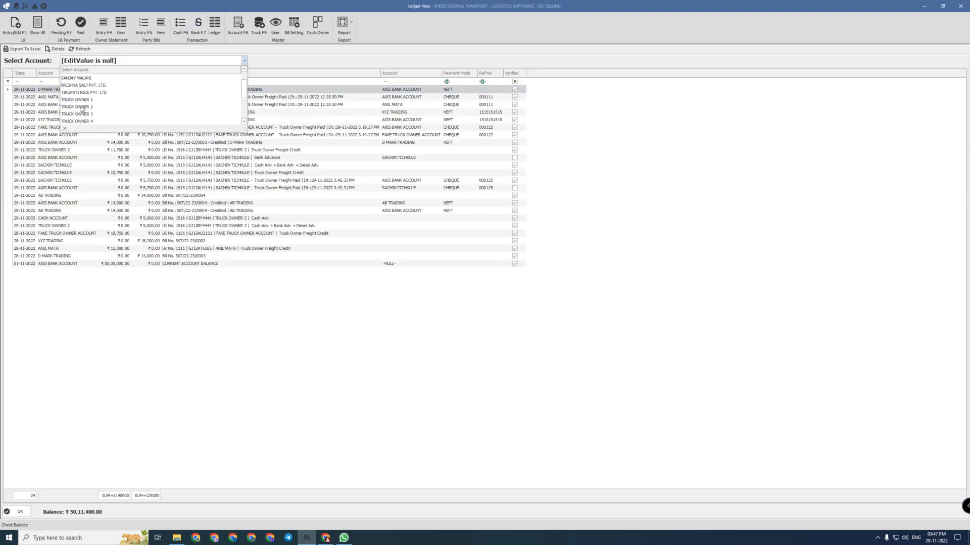
{"action": "left_click", "coordinate": [37, 28]}
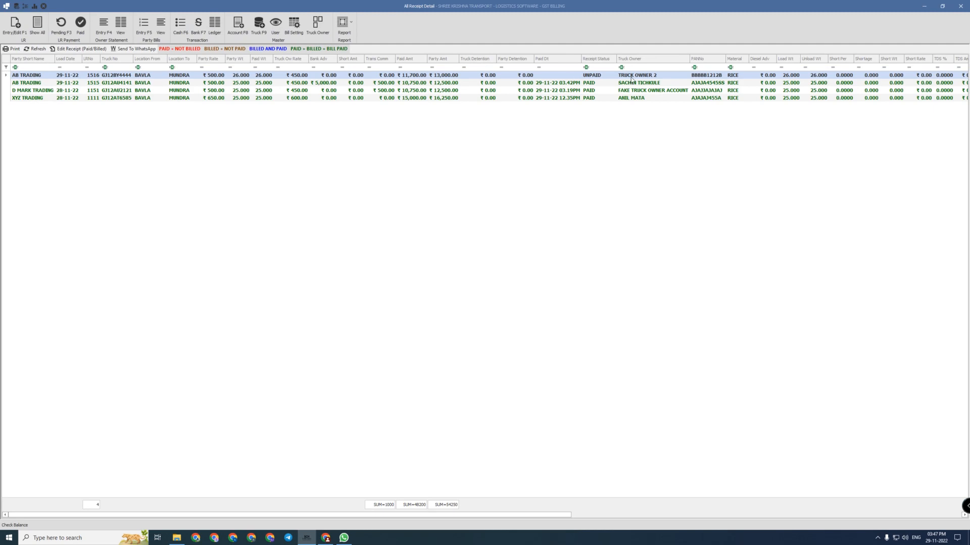
Show TRUCK OWNER 2's ledger and inspect the ₹11,700 freight credit and ₹5,000 advance entries
{"action": "left_click", "coordinate": [213, 23]}
{"action": "left_click", "coordinate": [96, 60]}
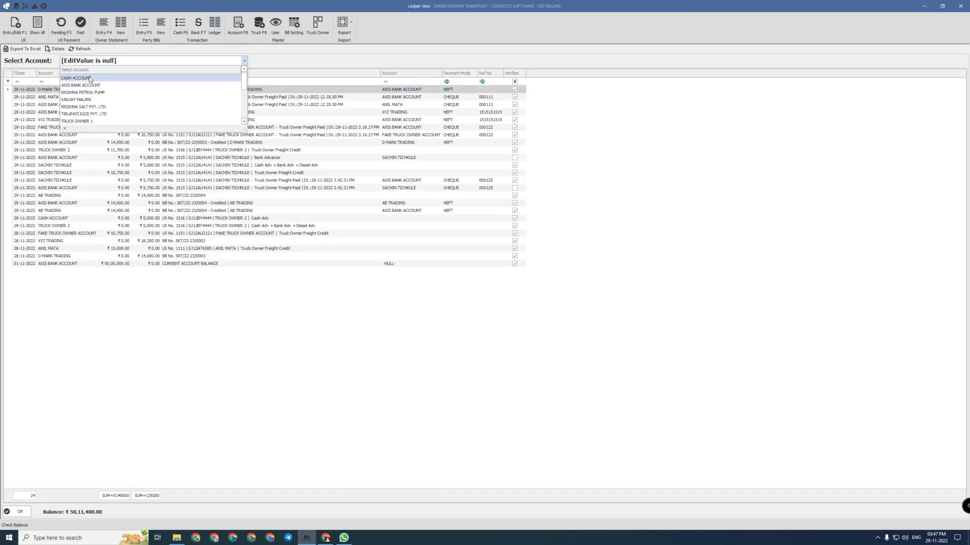
{"action": "scroll", "coordinate": [93, 101], "scroll_direction": "down", "scroll_amount": 3}
{"action": "left_click", "coordinate": [81, 84]}
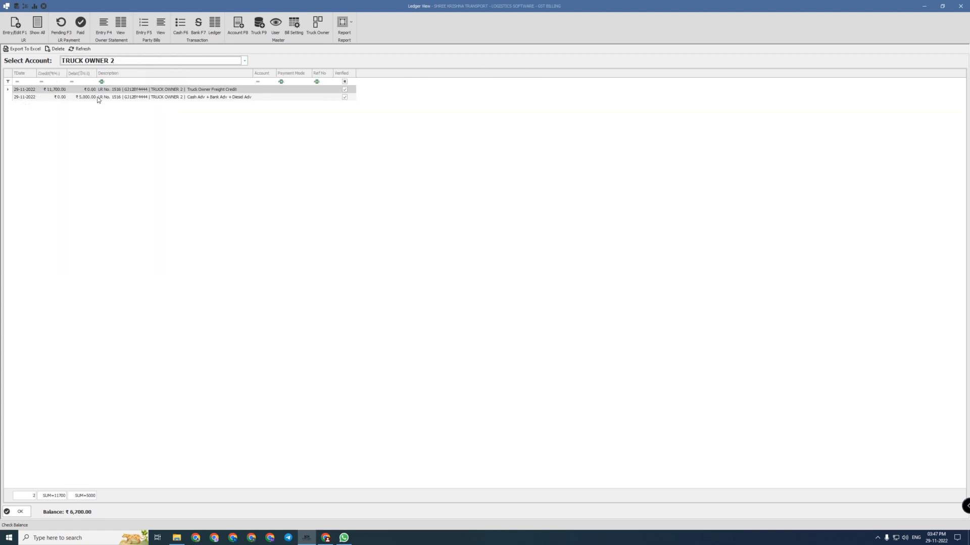
{"action": "left_click", "coordinate": [81, 97]}
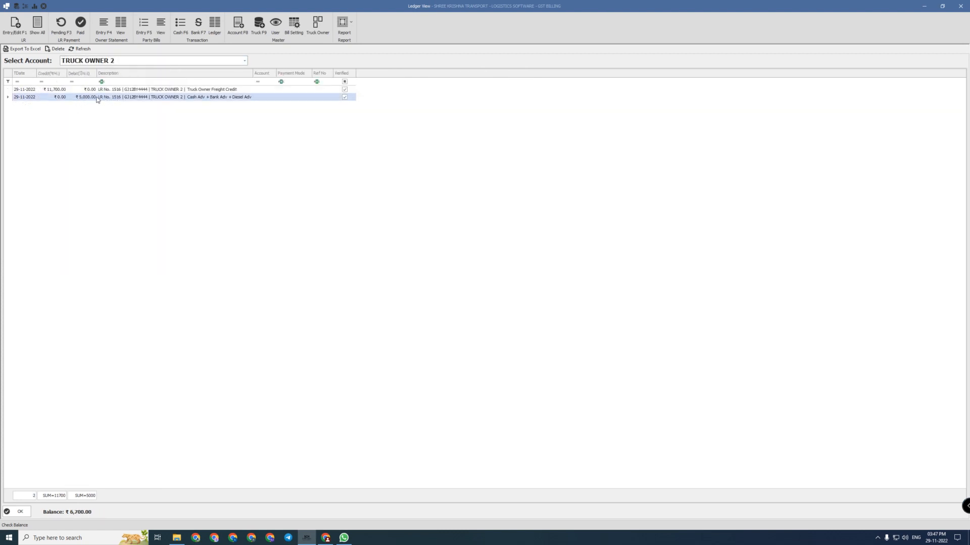
{"action": "left_click", "coordinate": [56, 90]}
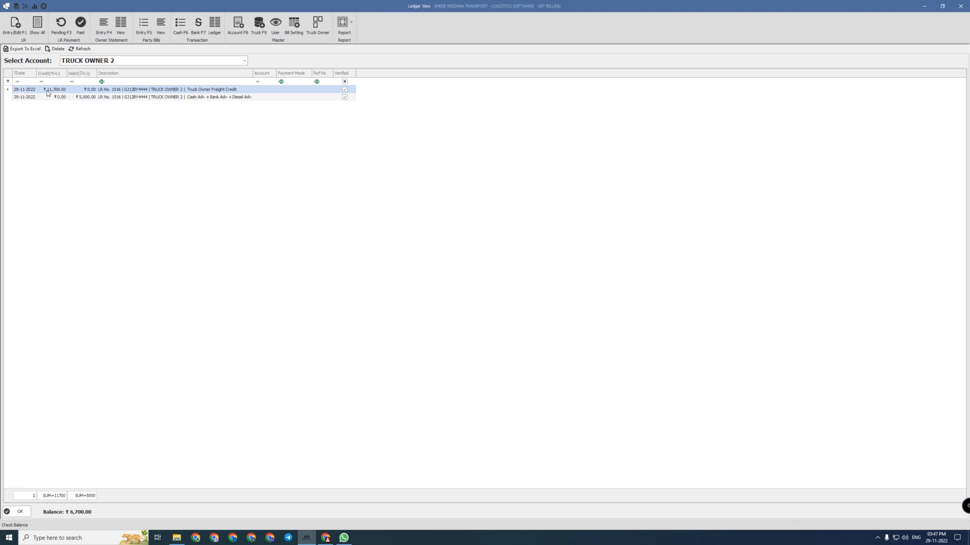
{"action": "left_click", "coordinate": [84, 98]}
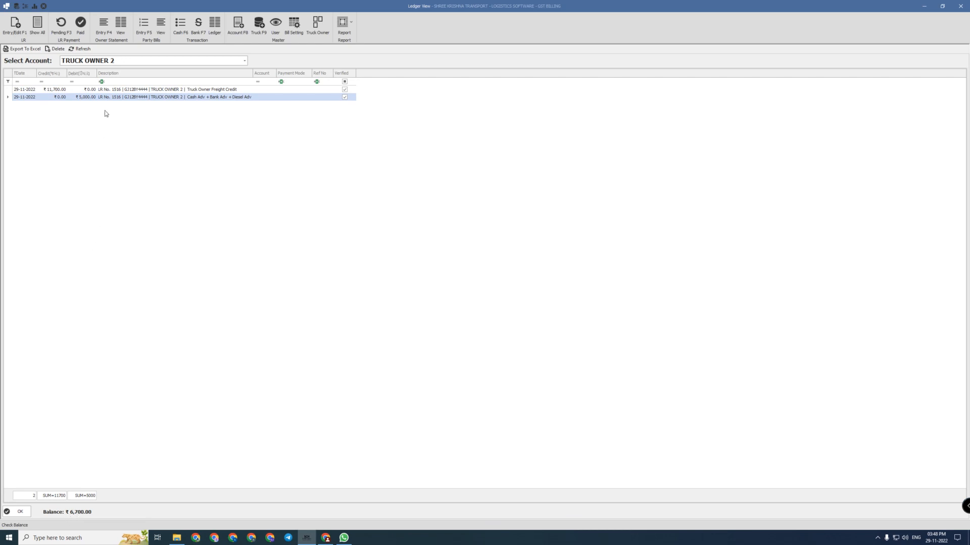
{"action": "key", "text": "Up"}
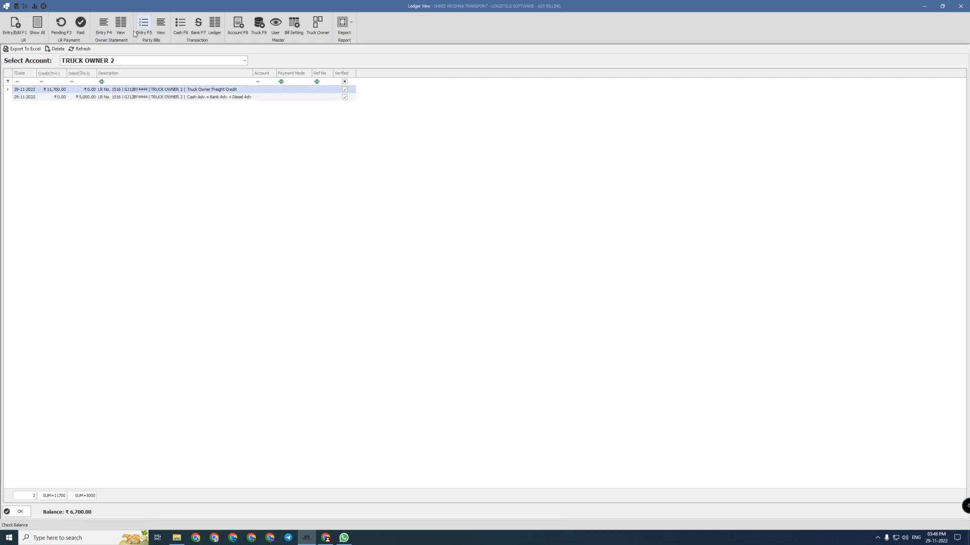
Bring up the bank transactions list and locate the unverified ₹5,750 and ₹5,000 entries
{"action": "left_click", "coordinate": [198, 25]}
{"action": "left_click", "coordinate": [71, 49]}
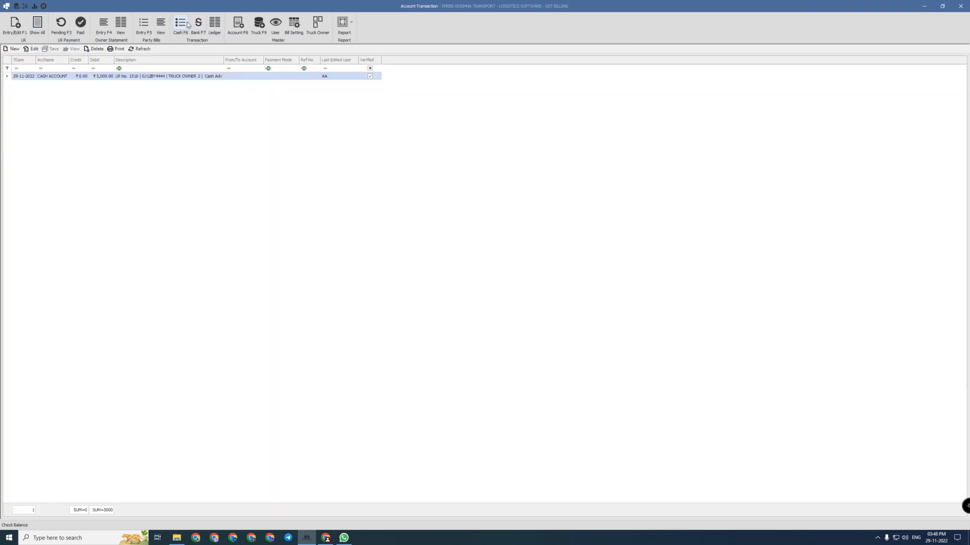
{"action": "left_click", "coordinate": [188, 25]}
{"action": "left_click", "coordinate": [71, 49]}
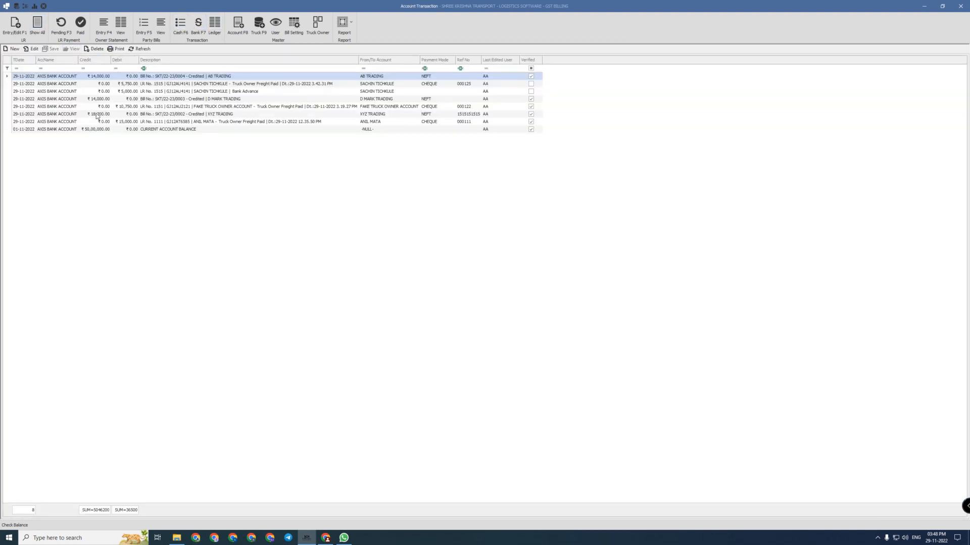
{"action": "left_click", "coordinate": [529, 84]}
{"action": "left_click", "coordinate": [517, 91]}
{"action": "left_click", "coordinate": [458, 85]}
{"action": "left_click", "coordinate": [399, 90]}
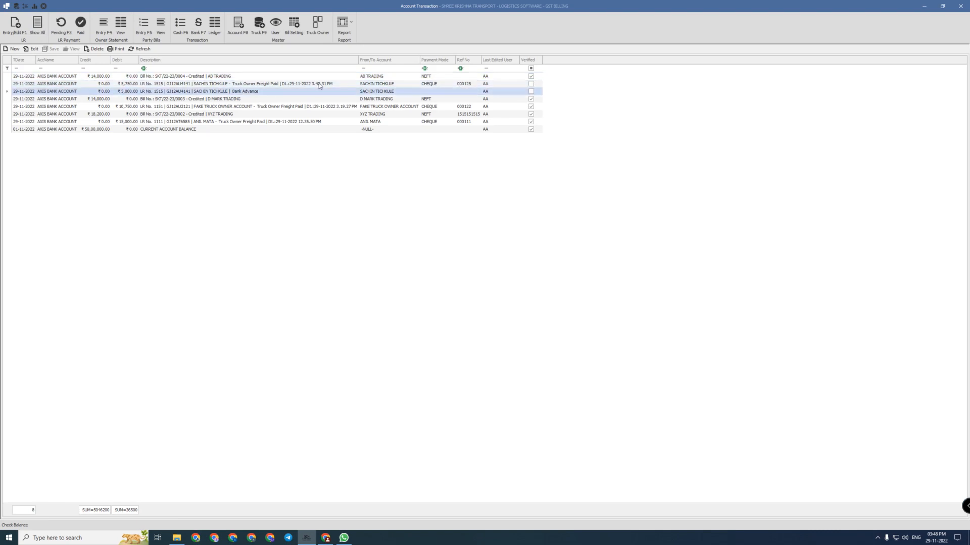
{"action": "left_click", "coordinate": [288, 84]}
{"action": "left_click", "coordinate": [279, 92]}
{"action": "left_click", "coordinate": [275, 85]}
{"action": "left_click", "coordinate": [272, 90]}
{"action": "left_click", "coordinate": [266, 85]}
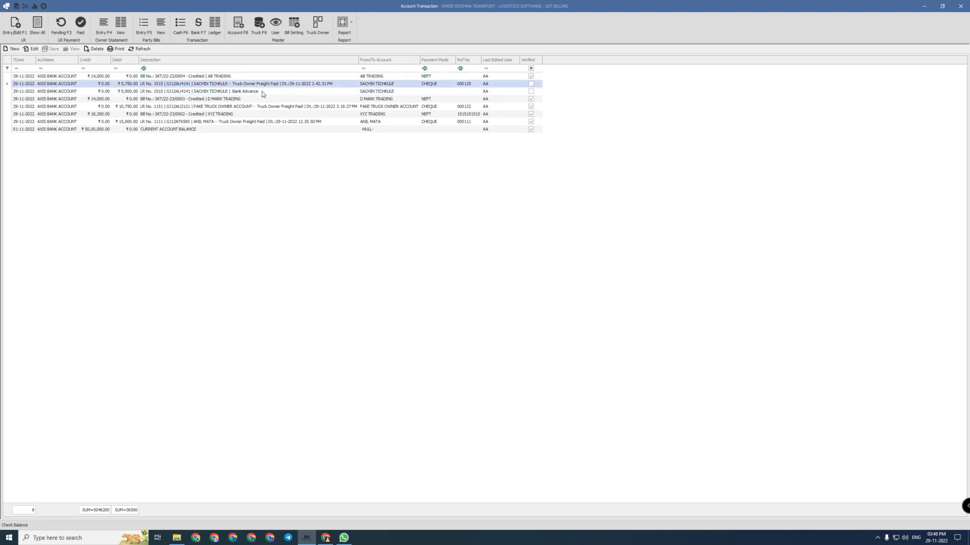
{"action": "left_click", "coordinate": [262, 91]}
{"action": "left_click", "coordinate": [268, 85]}
{"action": "left_click", "coordinate": [274, 91]}
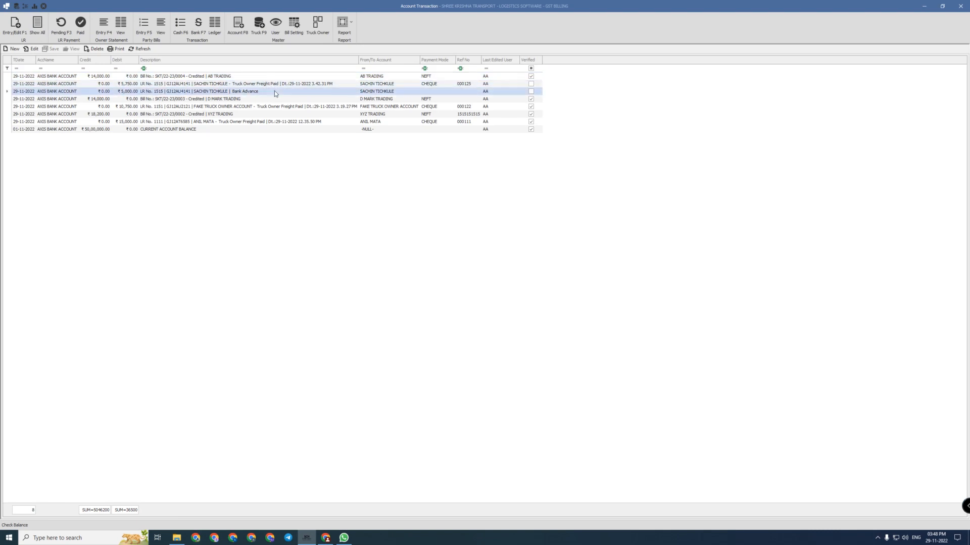
Mark the ₹5,000 Bank Advance transaction as verified and save it
{"action": "double_click", "coordinate": [240, 92]}
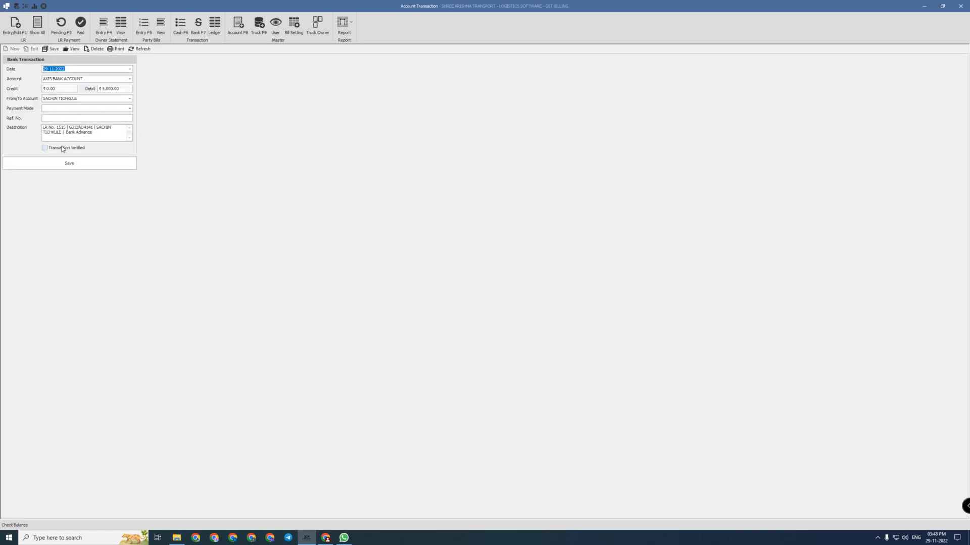
{"action": "left_click", "coordinate": [48, 70]}
{"action": "left_click", "coordinate": [53, 148]}
{"action": "left_click", "coordinate": [67, 162]}
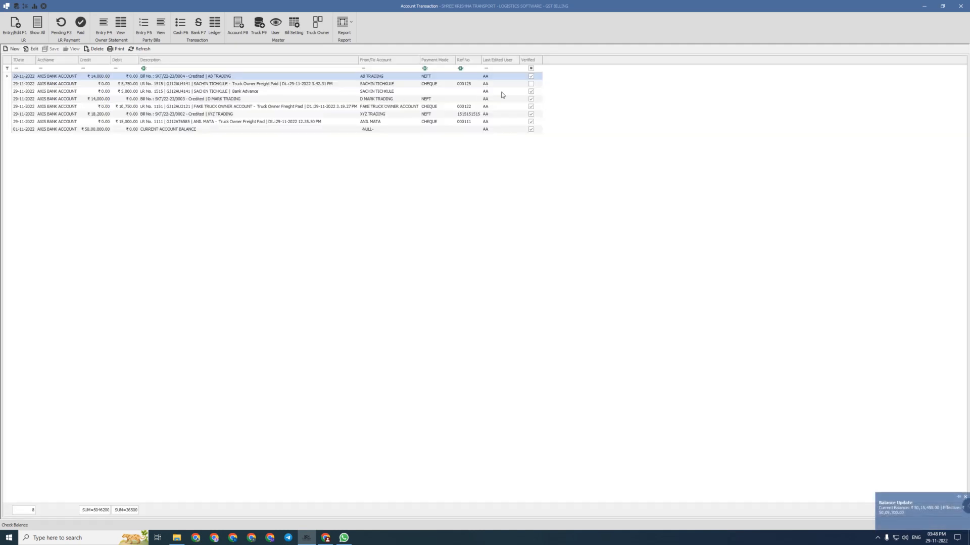
Verify and save the ₹5,750 cheque 000125 freight payment, leaving a blank Bank Transaction form
{"action": "left_click", "coordinate": [502, 86]}
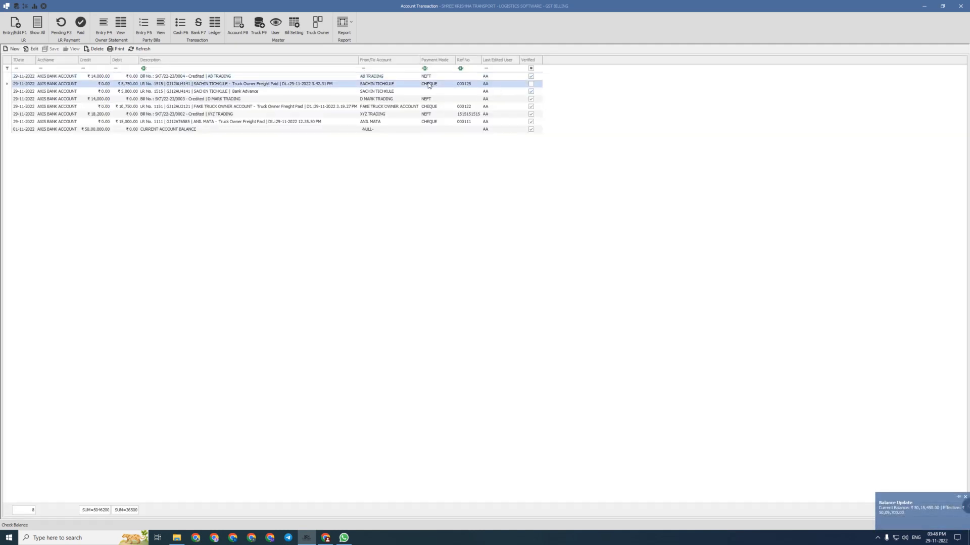
{"action": "double_click", "coordinate": [429, 83]}
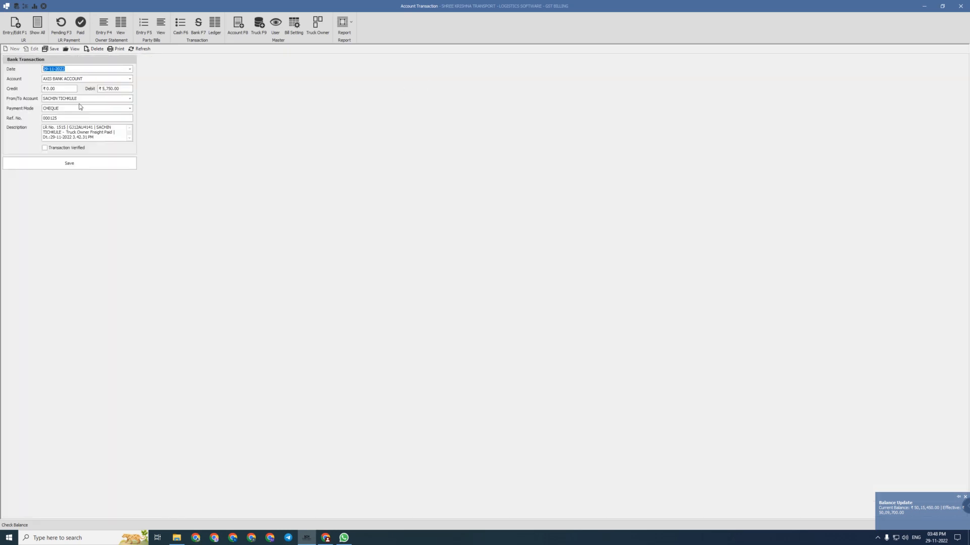
{"action": "left_click", "coordinate": [66, 119]}
{"action": "left_click", "coordinate": [59, 70]}
{"action": "left_click", "coordinate": [130, 68]}
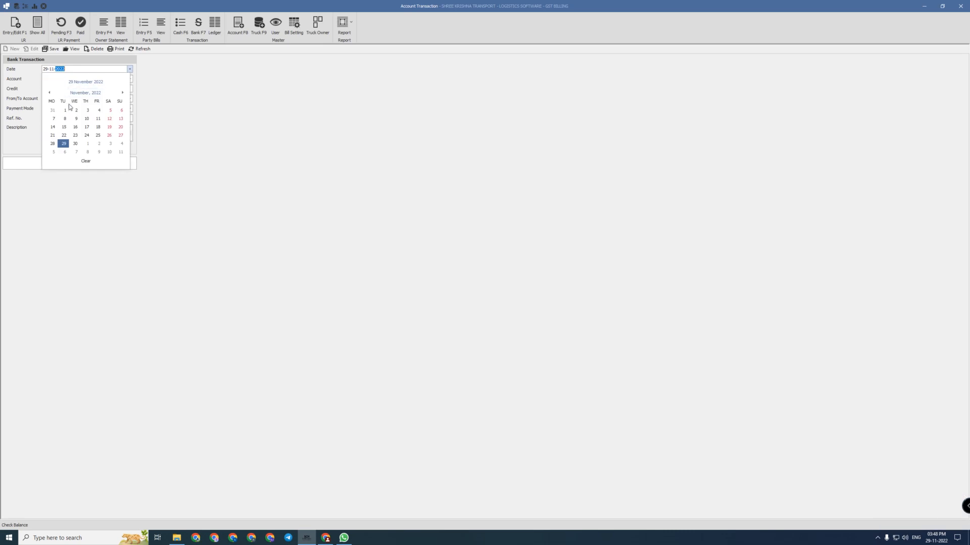
{"action": "left_click", "coordinate": [64, 144]}
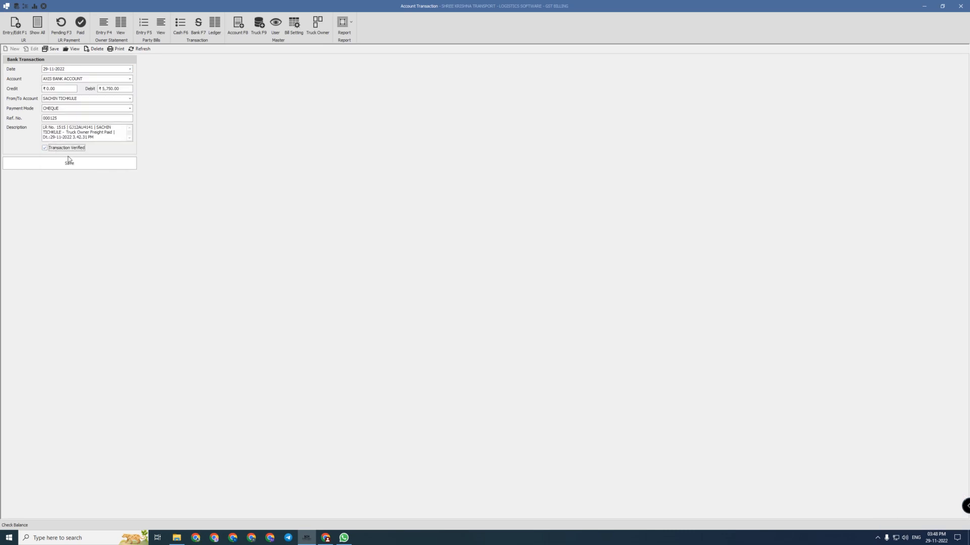
{"action": "left_click", "coordinate": [65, 163]}
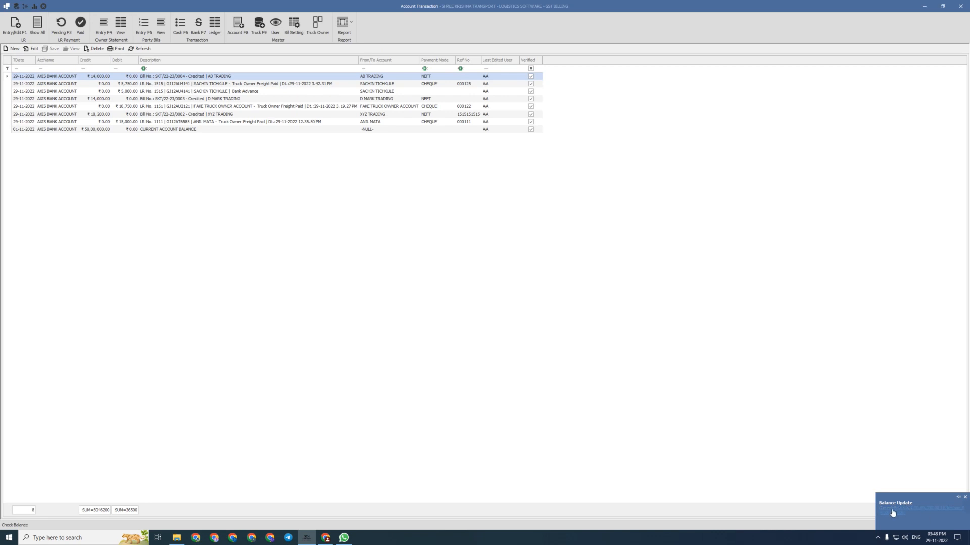
{"action": "left_click", "coordinate": [172, 109]}
{"action": "left_click", "coordinate": [201, 28]}
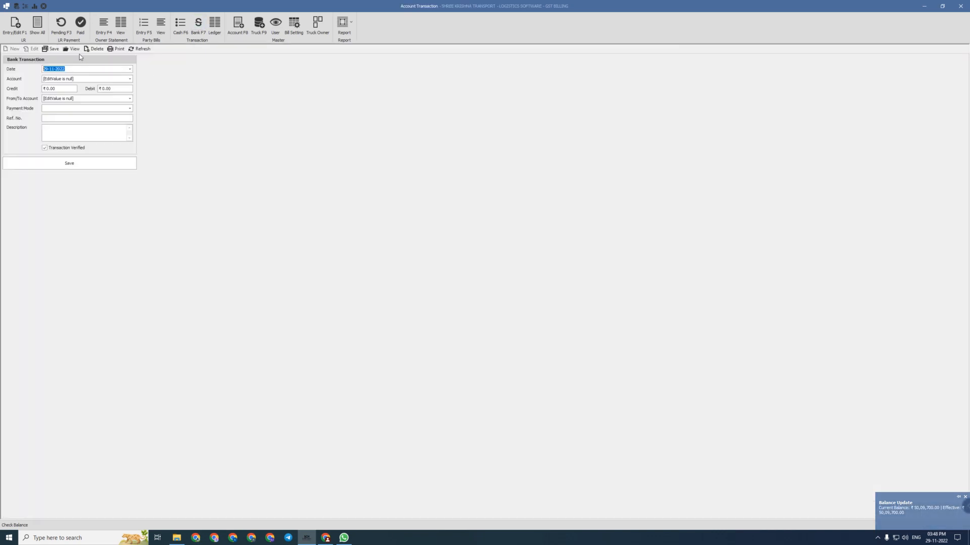
{"action": "left_click", "coordinate": [74, 49]}
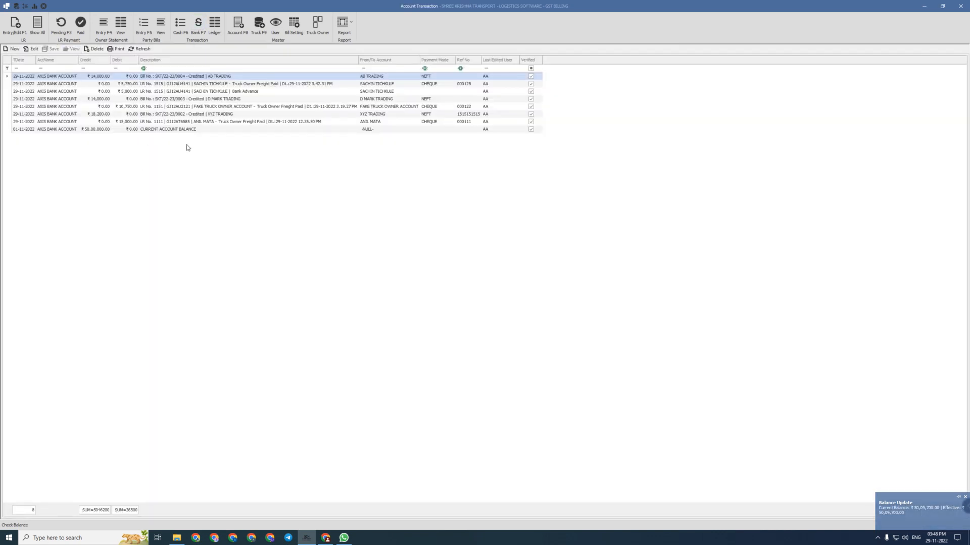
Show the AB TRADING ledger and select its ₹14,000 credit entry
{"action": "left_click", "coordinate": [214, 26]}
{"action": "left_click", "coordinate": [97, 62]}
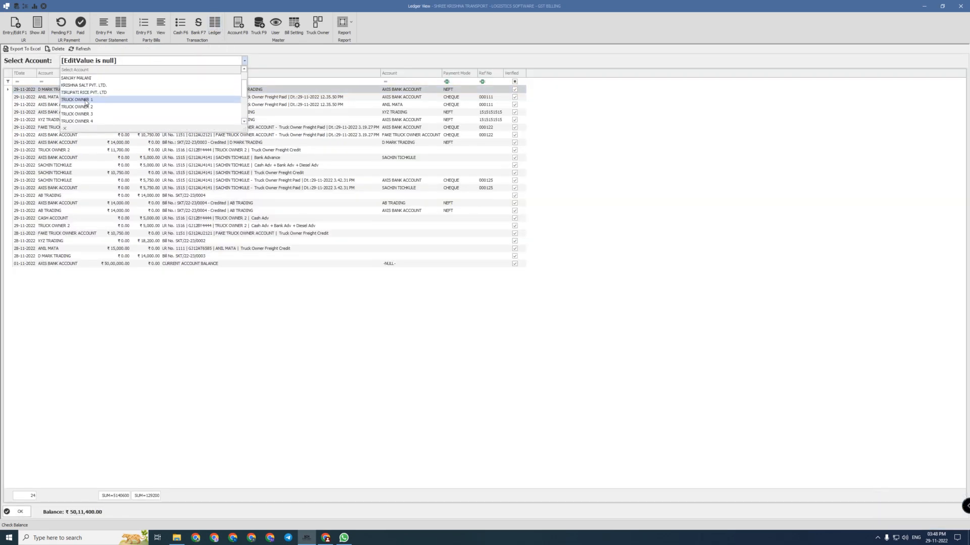
{"action": "scroll", "coordinate": [86, 106], "scroll_direction": "down", "scroll_amount": 3}
{"action": "type", "text": "ab"}
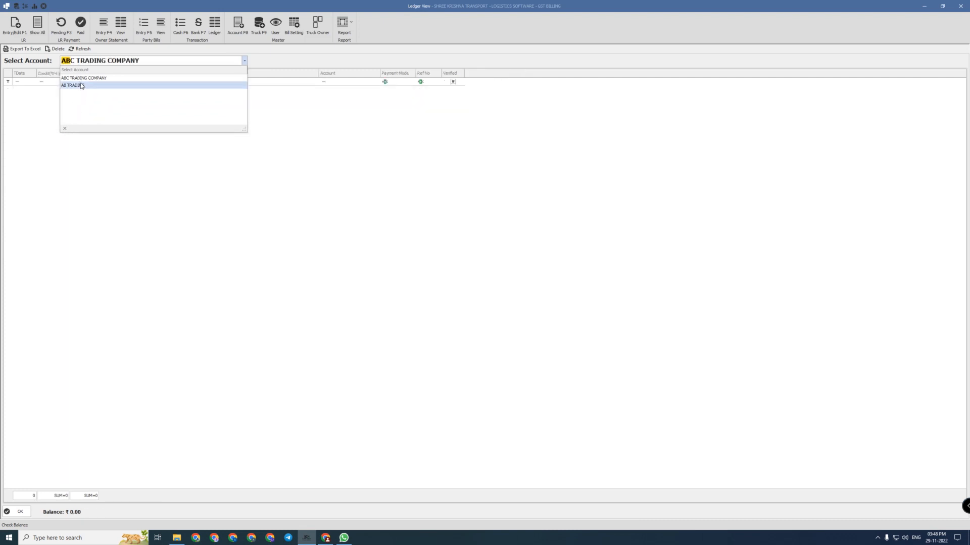
{"action": "left_click", "coordinate": [81, 86]}
{"action": "left_click", "coordinate": [92, 99]}
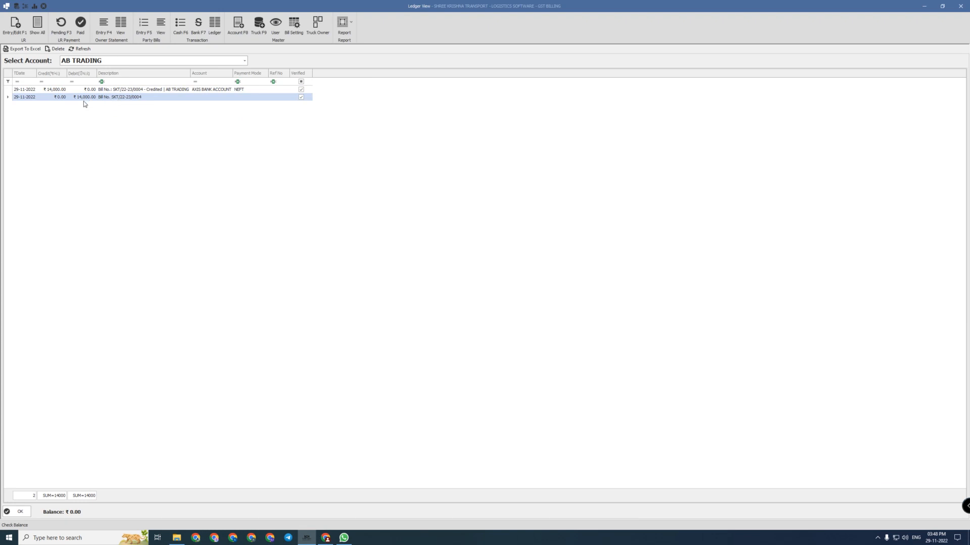
{"action": "left_click", "coordinate": [75, 91]}
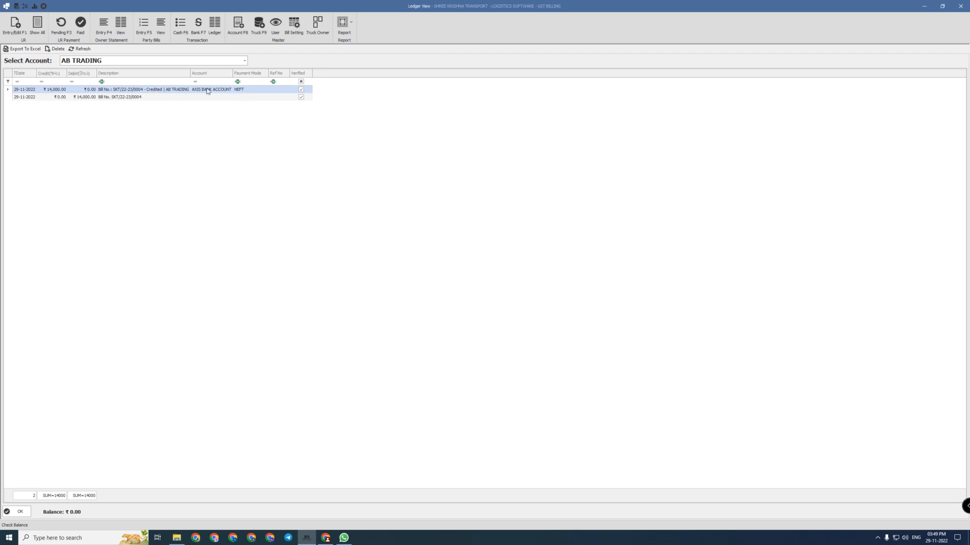
Step through other accounts to the AXIS BANK ACCOUNT ledger with its ₹50,09,700.00 balance
{"action": "left_click", "coordinate": [132, 62]}
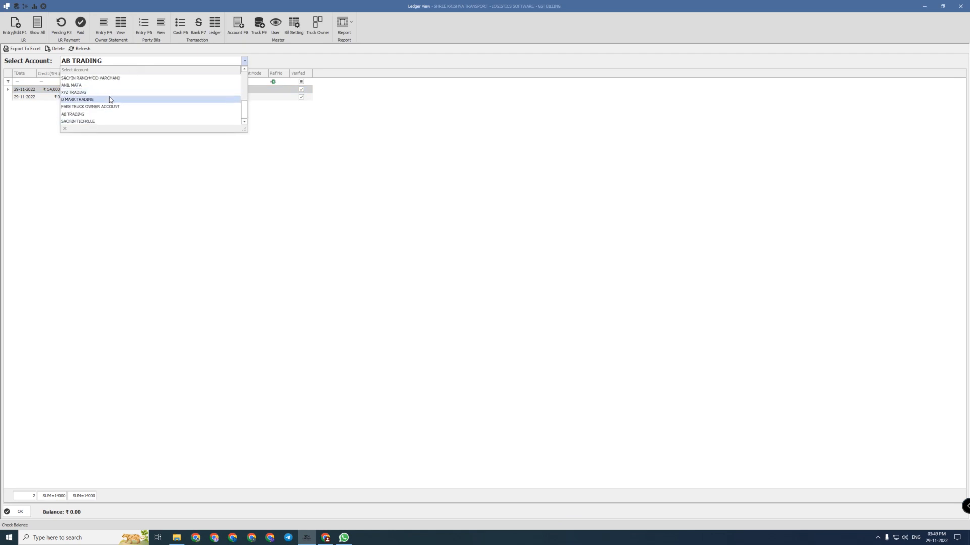
{"action": "left_click", "coordinate": [92, 121]}
{"action": "left_click", "coordinate": [103, 63]}
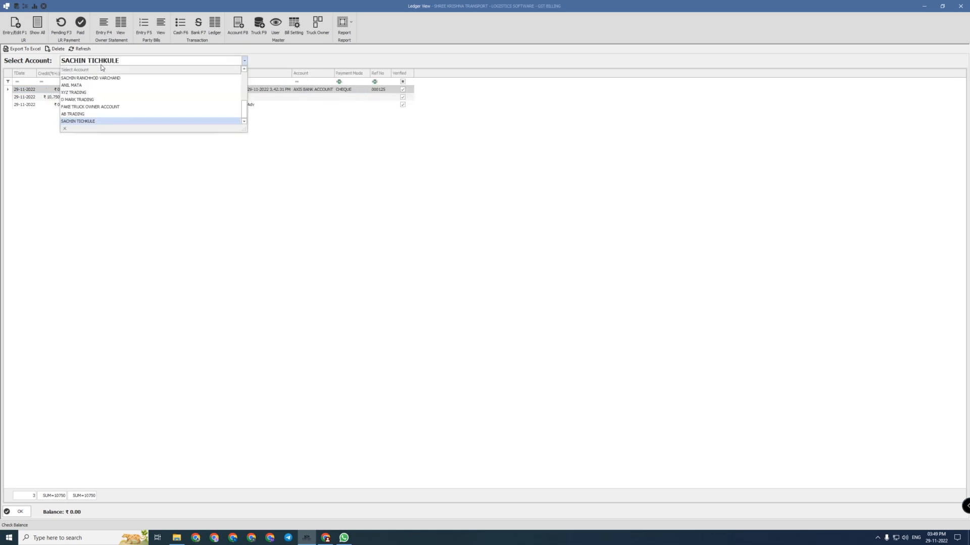
{"action": "left_click", "coordinate": [85, 114]}
{"action": "key", "text": "Down"}
{"action": "key", "text": "Down"}
{"action": "key", "text": "Down"}
{"action": "key", "text": "Down"}
{"action": "key", "text": "Down"}
{"action": "key", "text": "Down"}
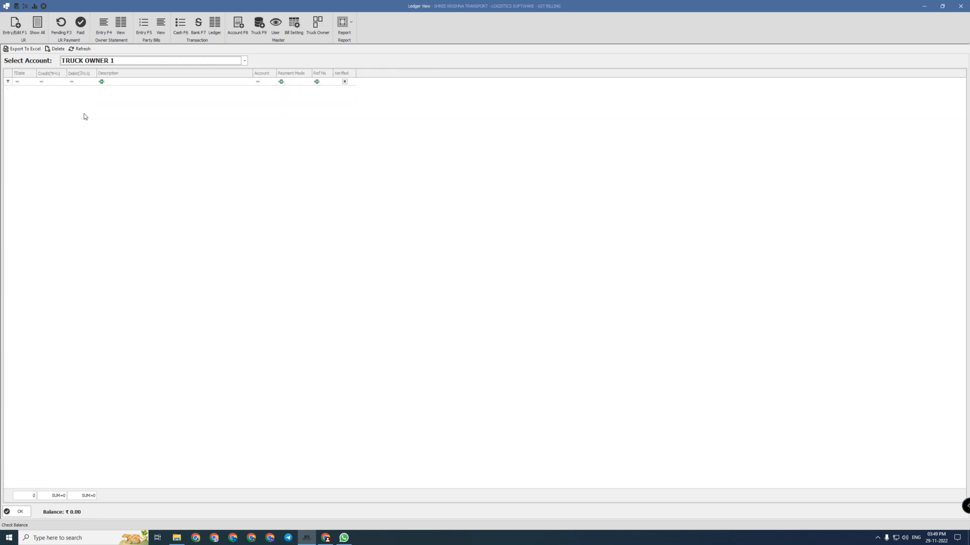
{"action": "key", "text": "Down"}
{"action": "key", "text": "Down"}
{"action": "key", "text": "Down"}
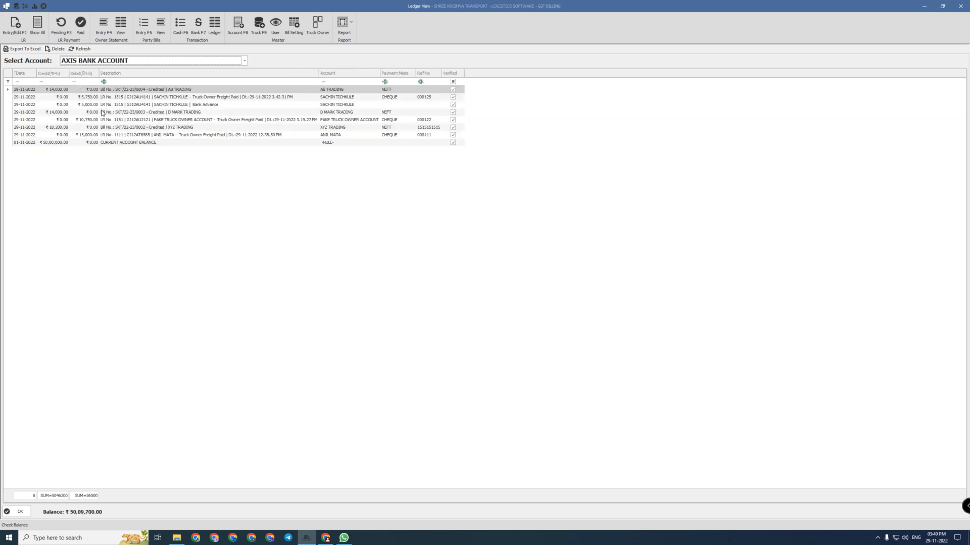
{"action": "left_click", "coordinate": [99, 105]}
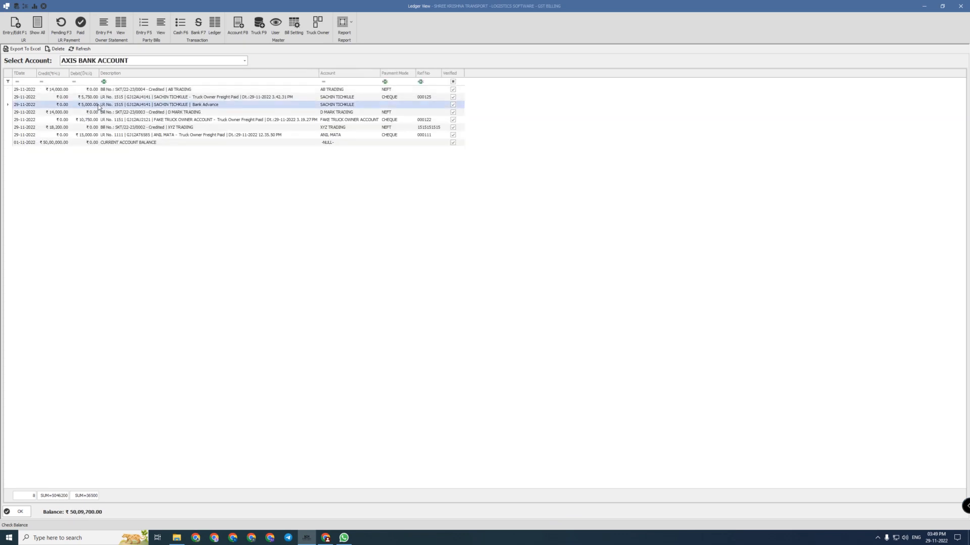
Look over the account master and its account groups without adding an account
{"action": "left_click", "coordinate": [241, 27]}
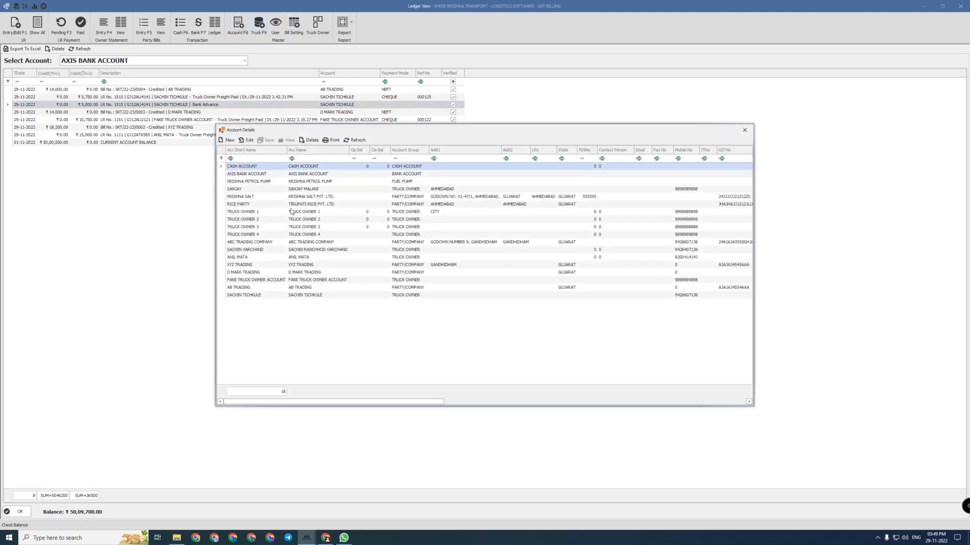
{"action": "left_click", "coordinate": [229, 142]}
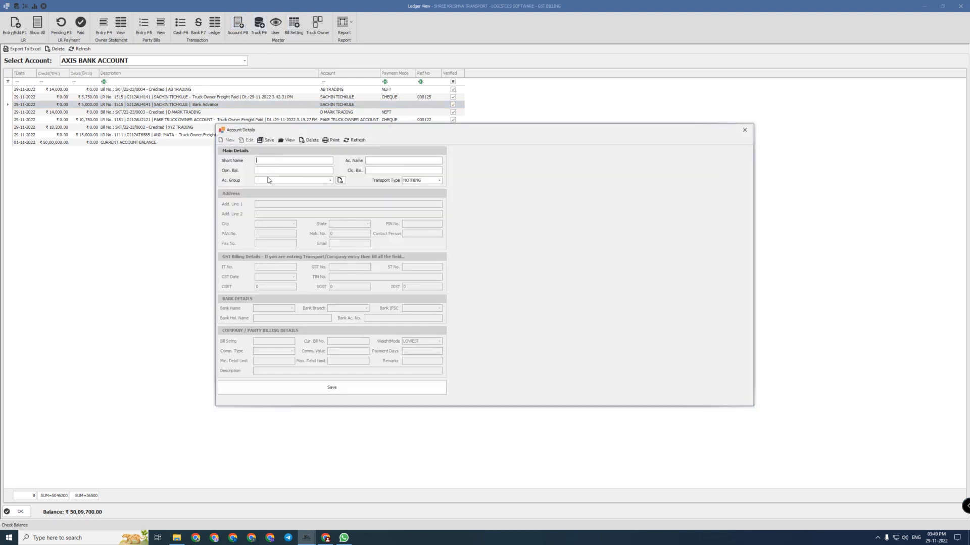
{"action": "left_click", "coordinate": [269, 180]}
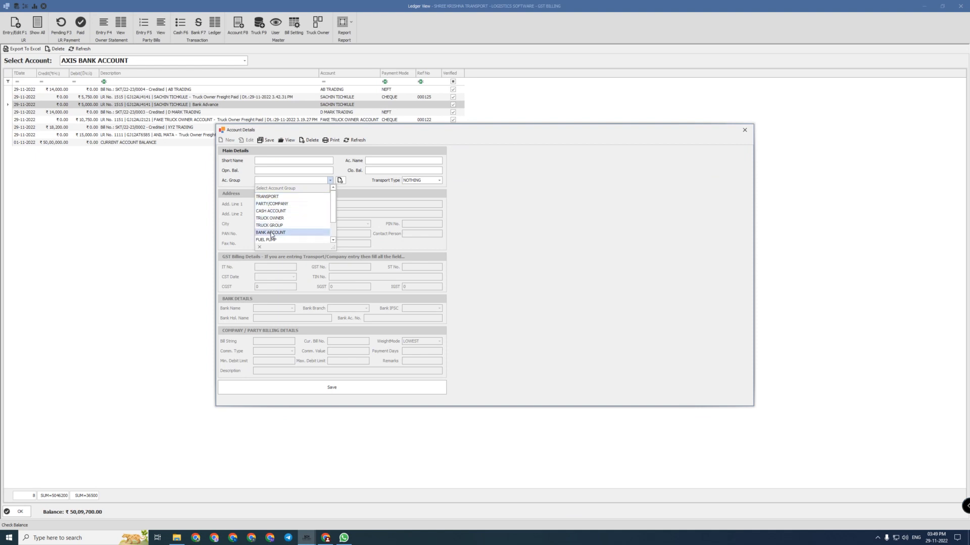
{"action": "scroll", "coordinate": [271, 235], "scroll_direction": "down", "scroll_amount": 1}
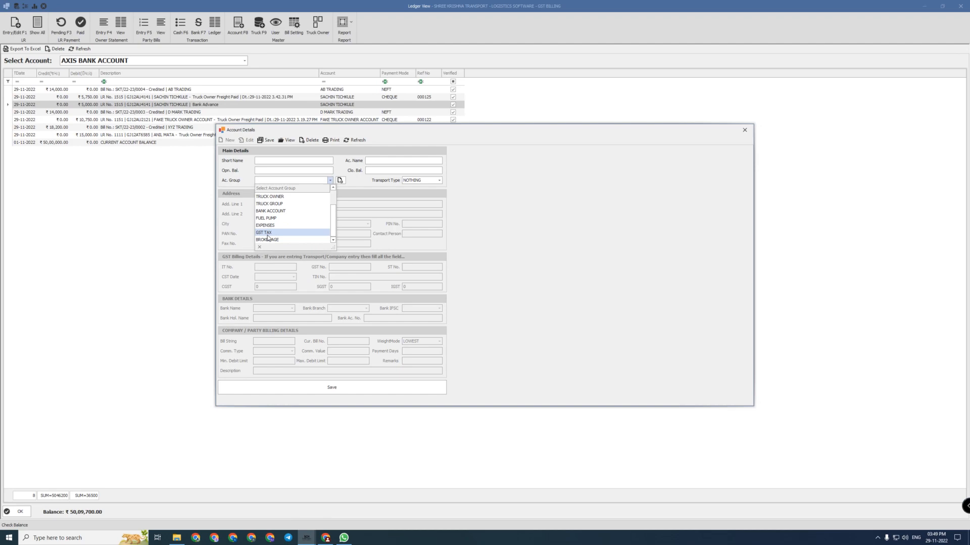
{"action": "left_click", "coordinate": [282, 182]}
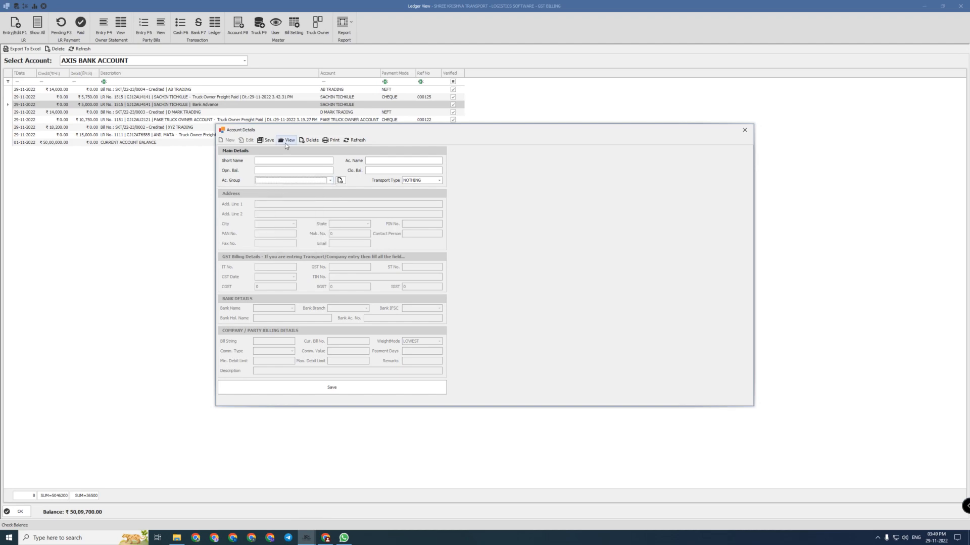
{"action": "left_click", "coordinate": [285, 144]}
{"action": "left_click", "coordinate": [744, 130]}
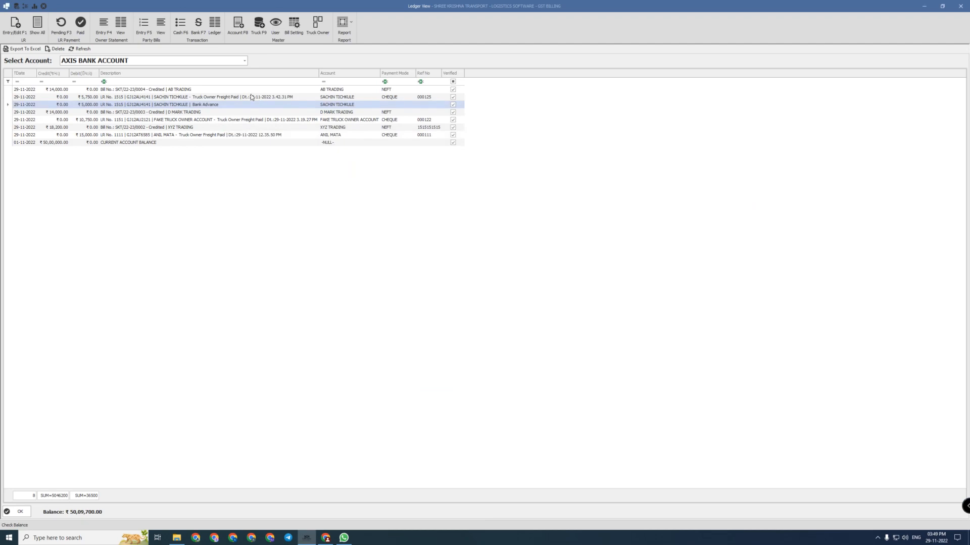
Inspect the truck master, including truck 5555 and the owner lookup, then close it
{"action": "left_click", "coordinate": [258, 22]}
{"action": "left_click", "coordinate": [383, 196]}
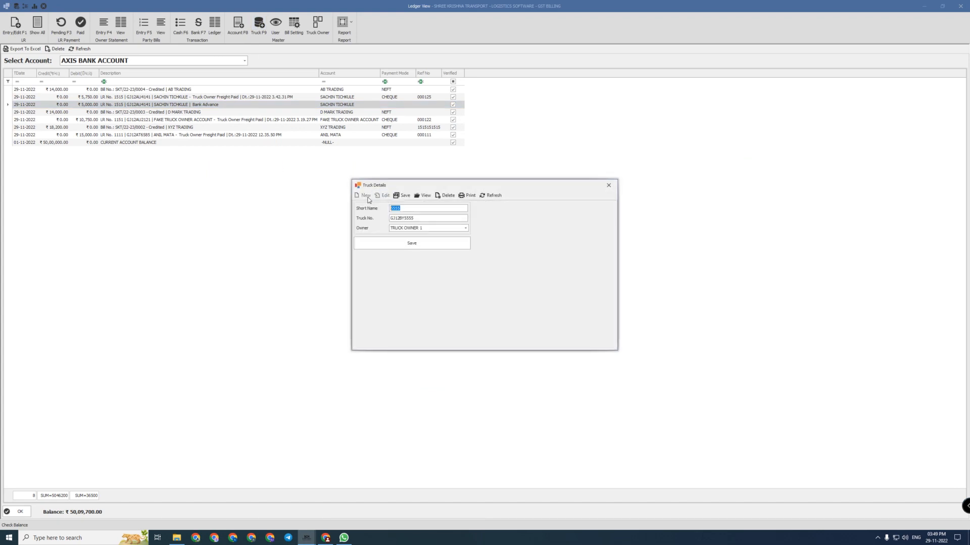
{"action": "left_click", "coordinate": [423, 196]}
{"action": "left_click", "coordinate": [364, 196]}
{"action": "left_click", "coordinate": [406, 229]}
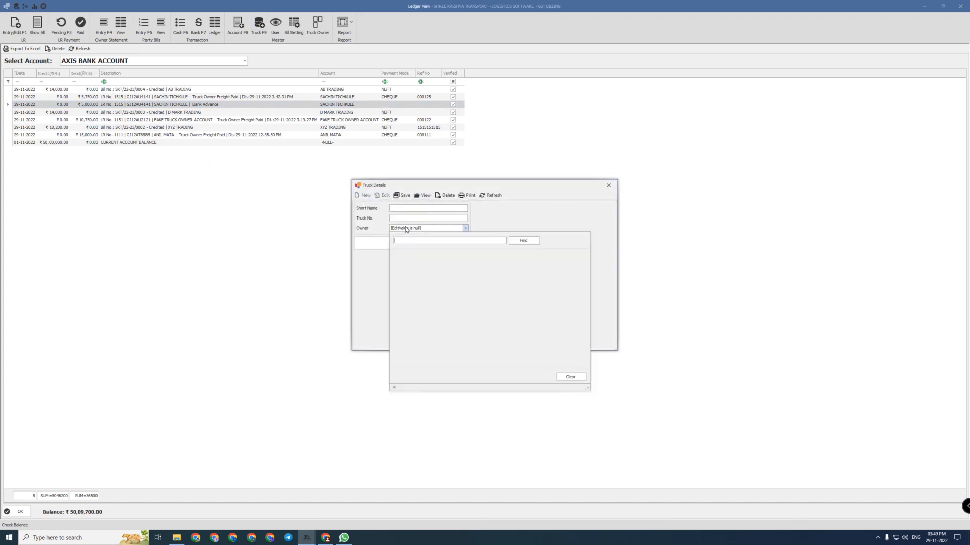
{"action": "left_click", "coordinate": [406, 229]}
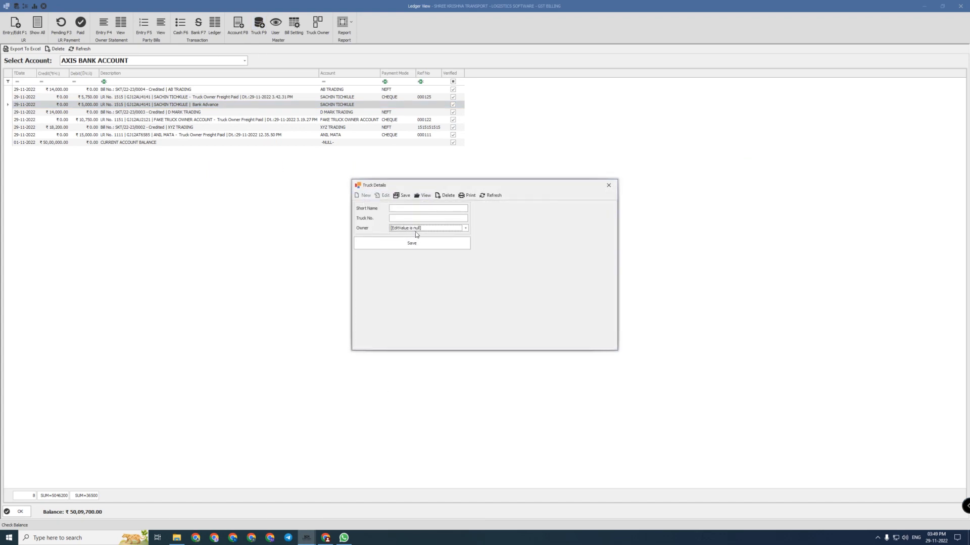
{"action": "left_click", "coordinate": [423, 197]}
{"action": "left_click", "coordinate": [608, 185]}
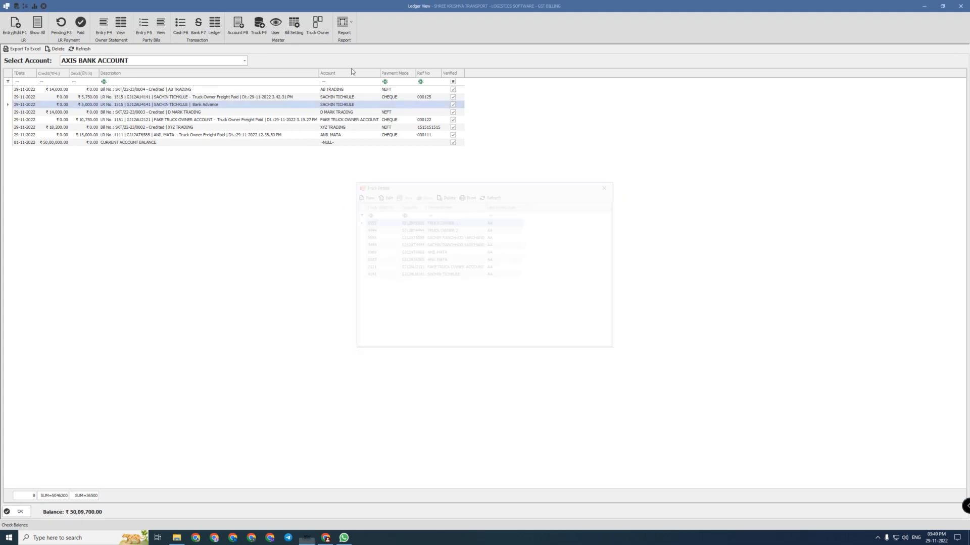
Browse the list of users in User Details and close the window
{"action": "left_click", "coordinate": [276, 24]}
{"action": "left_click", "coordinate": [411, 264]}
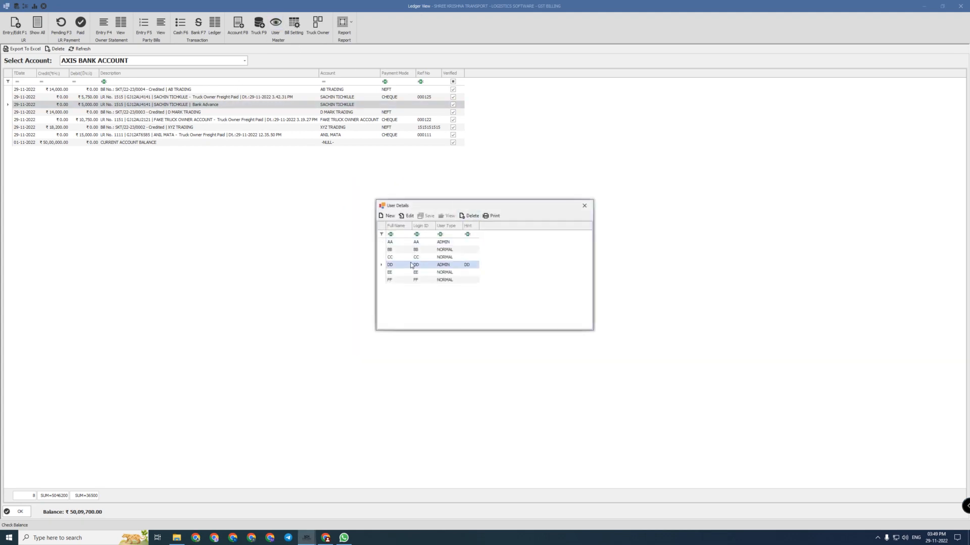
{"action": "left_click", "coordinate": [413, 258]}
{"action": "left_click", "coordinate": [415, 251]}
{"action": "left_click", "coordinate": [424, 243]}
{"action": "left_click", "coordinate": [450, 256]}
{"action": "left_click", "coordinate": [455, 264]}
{"action": "left_click", "coordinate": [584, 206]}
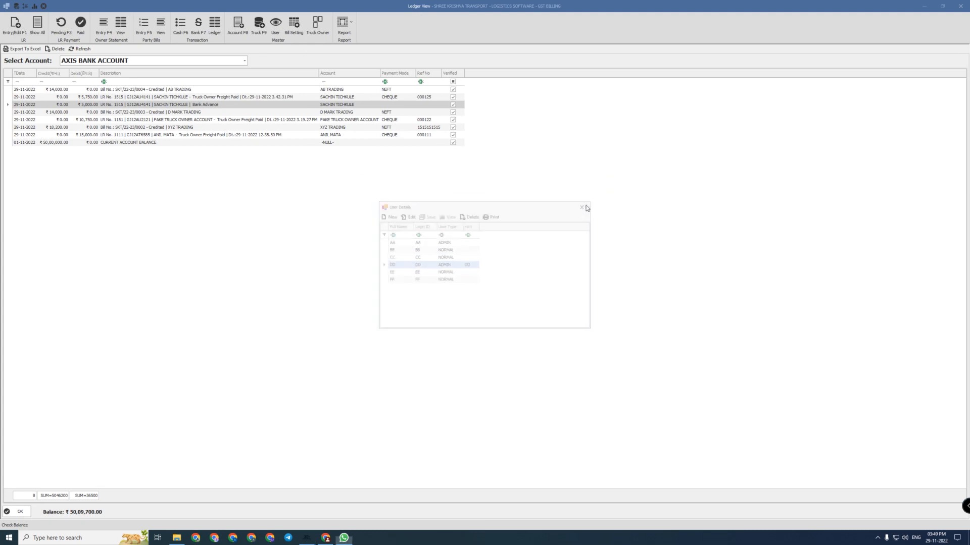
Check Bill Setting's bill number prefix SKT and running number 0005, then return to the ledger
{"action": "left_click", "coordinate": [298, 24]}
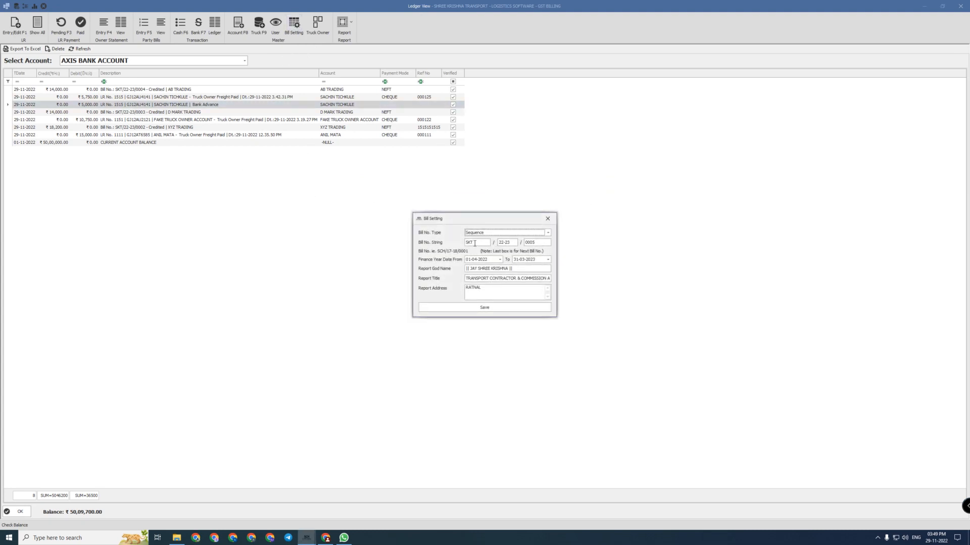
{"action": "left_click", "coordinate": [475, 243]}
{"action": "left_click_drag", "start_coordinate": [480, 242], "coordinate": [451, 245]}
{"action": "left_click_drag", "start_coordinate": [540, 245], "coordinate": [524, 243]}
{"action": "left_click", "coordinate": [485, 308]}
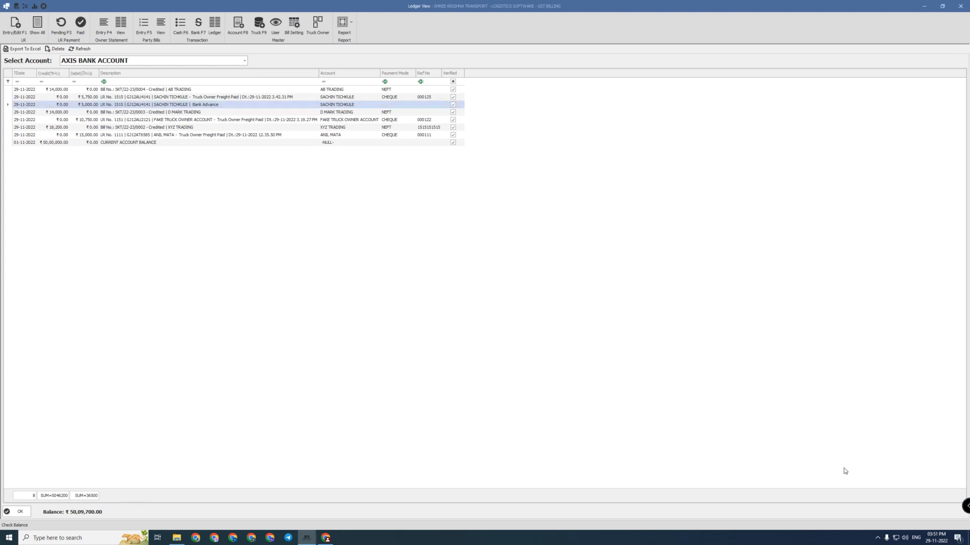
{"action": "left_click", "coordinate": [877, 538]}
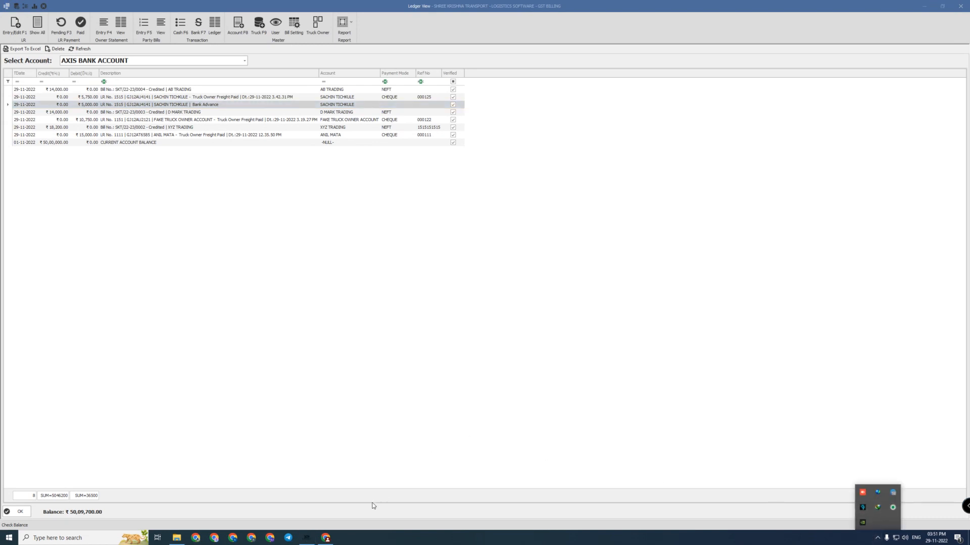
{"action": "left_click", "coordinate": [356, 387]}
{"action": "left_click", "coordinate": [190, 136]}
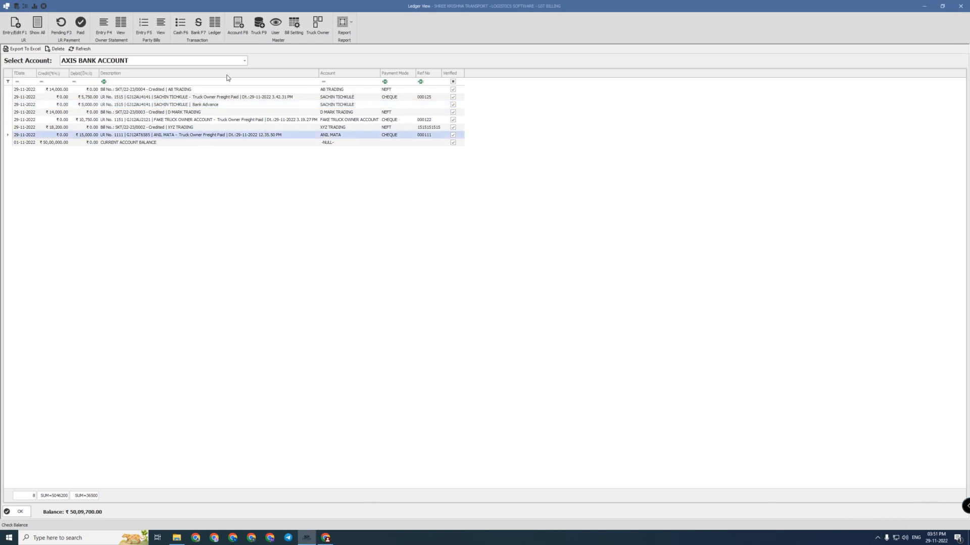
View the list of all truck owners, closing the window and dismissing the application error
{"action": "left_click", "coordinate": [315, 25]}
{"action": "left_click", "coordinate": [485, 284]}
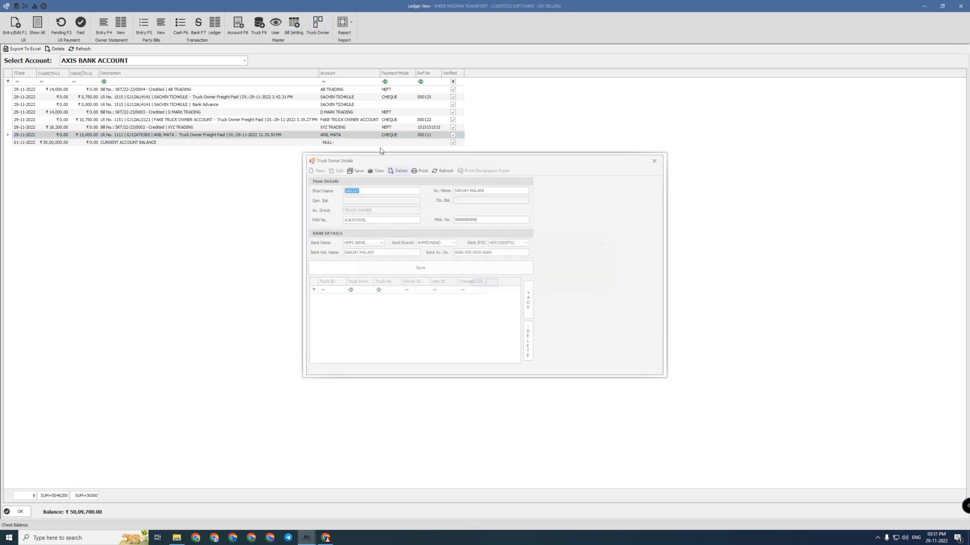
{"action": "left_click", "coordinate": [376, 170]}
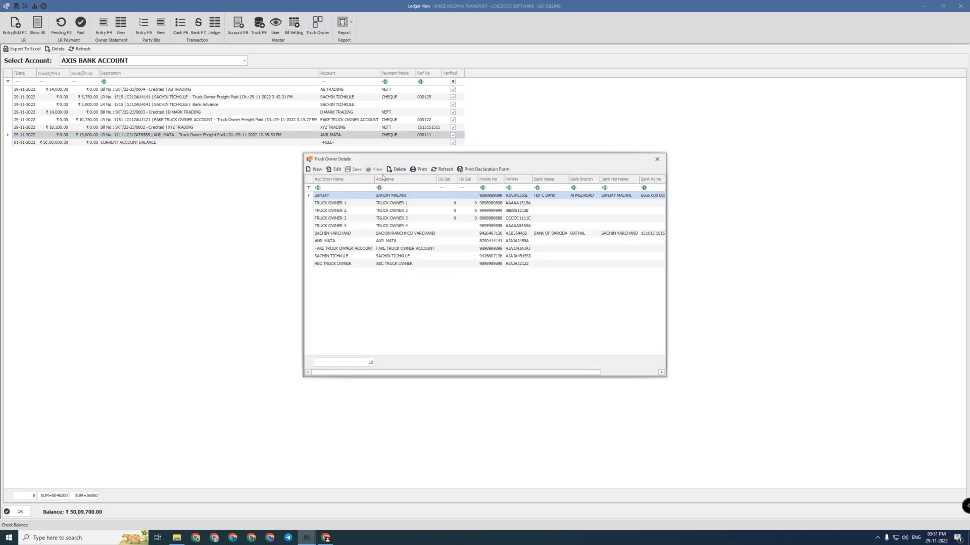
{"action": "left_click", "coordinate": [656, 159]}
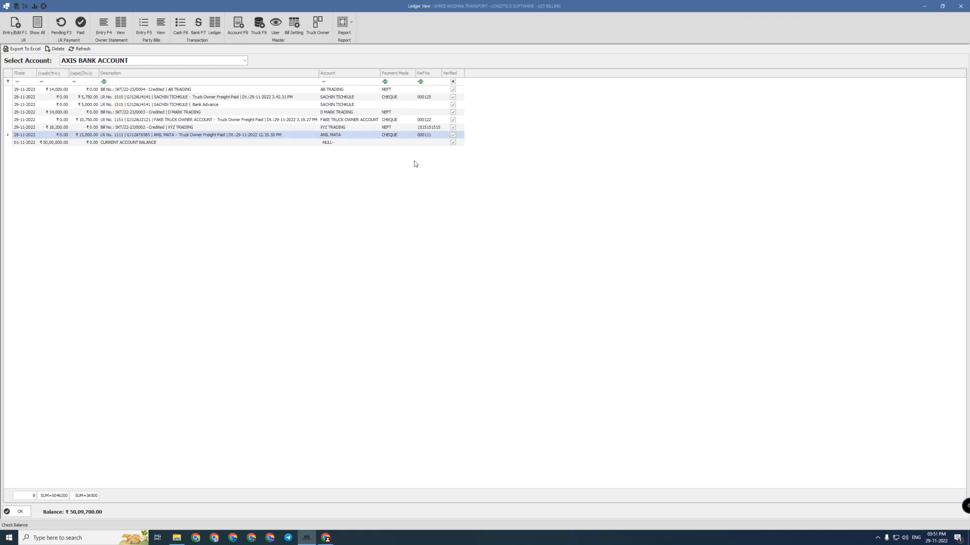
{"action": "left_click", "coordinate": [311, 28]}
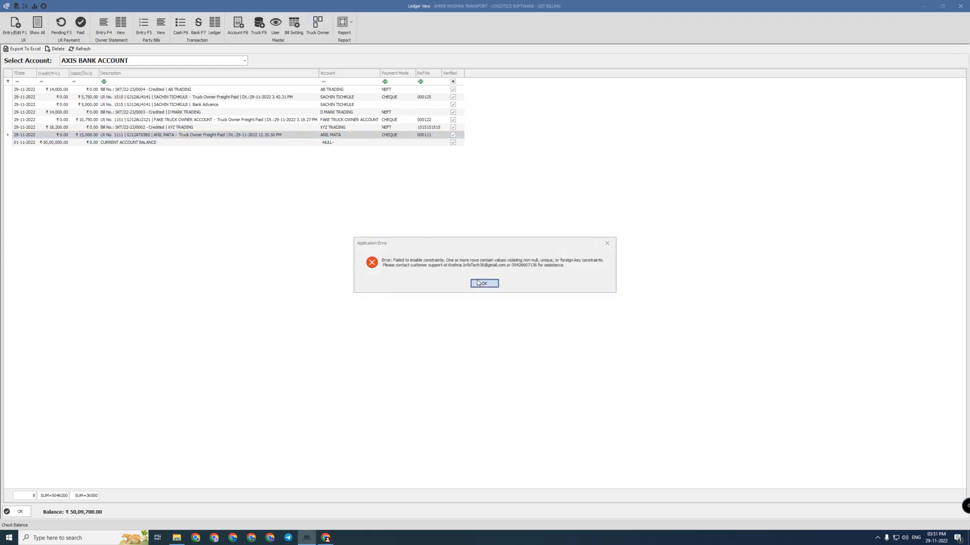
{"action": "left_click", "coordinate": [484, 283]}
{"action": "left_click", "coordinate": [657, 159]}
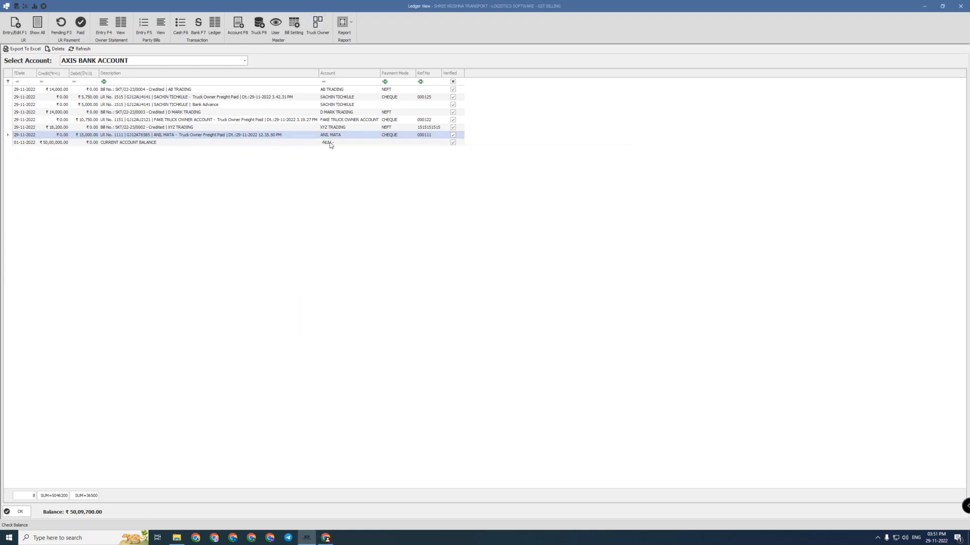
Open the Party Bills View from the Report menu
{"action": "left_click", "coordinate": [349, 25]}
{"action": "left_click", "coordinate": [298, 95]}
{"action": "left_click", "coordinate": [351, 26]}
{"action": "left_click", "coordinate": [161, 25]}
Select XYZ TRADING bill 0002 and preview its printout, then close the preview
{"action": "left_click", "coordinate": [69, 90]}
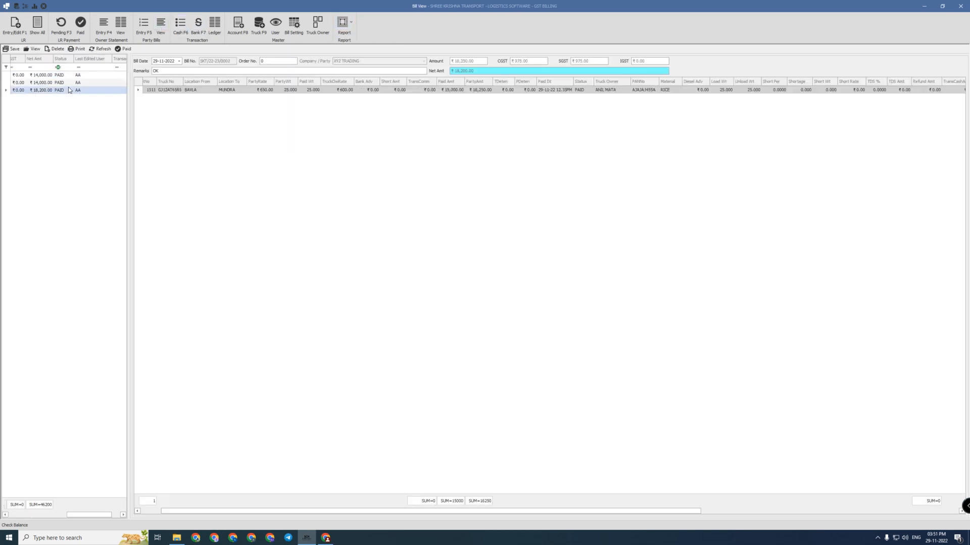
{"action": "left_click", "coordinate": [53, 83]}
{"action": "left_click", "coordinate": [45, 75]}
{"action": "left_click", "coordinate": [45, 83]}
{"action": "left_click", "coordinate": [43, 90]}
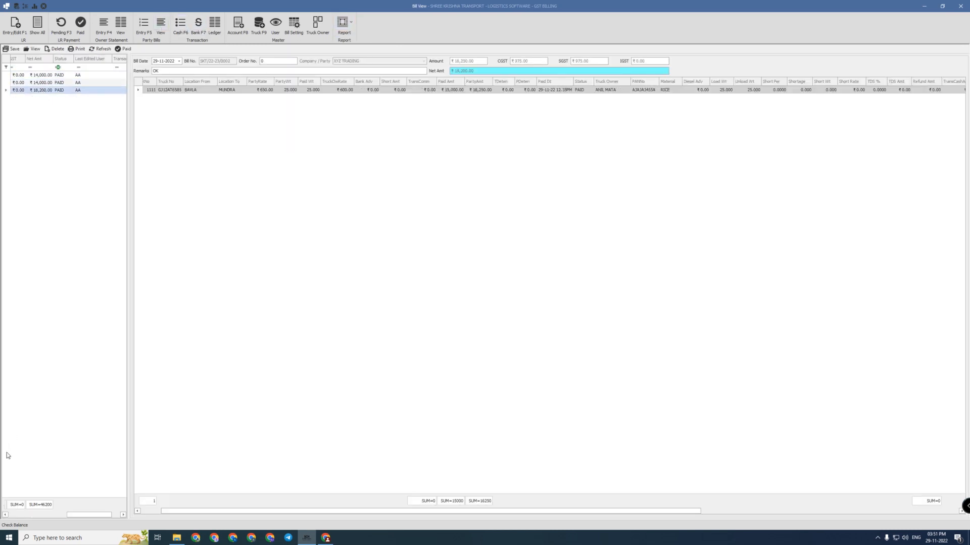
{"action": "left_click", "coordinate": [12, 514]}
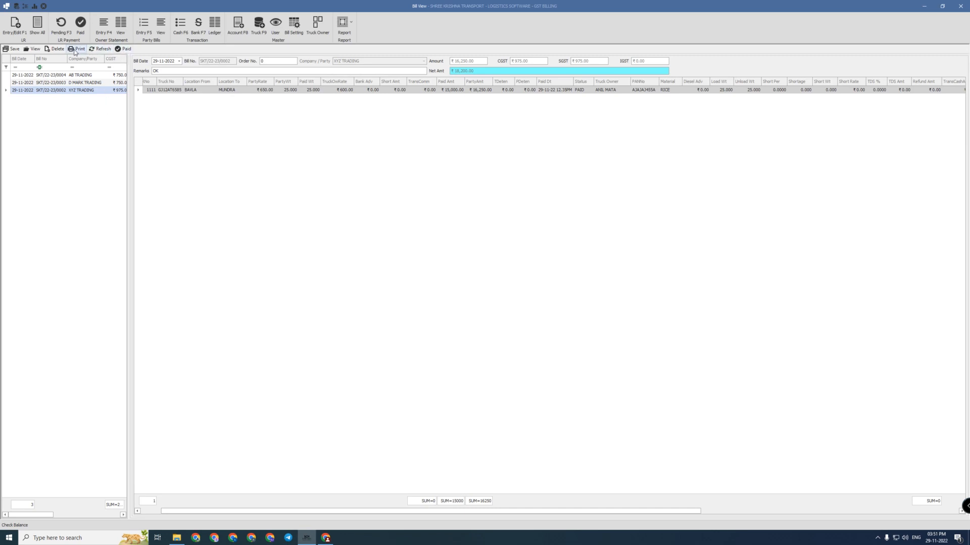
{"action": "left_click", "coordinate": [76, 49]}
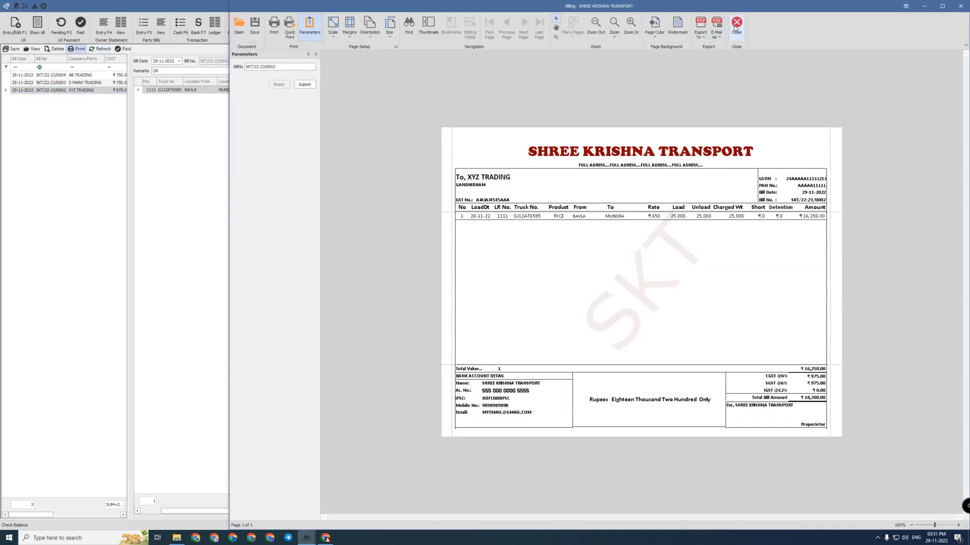
{"action": "left_click", "coordinate": [736, 24]}
In the Owner Statement View, select statement No. 3 and preview its printout
{"action": "left_click", "coordinate": [122, 24]}
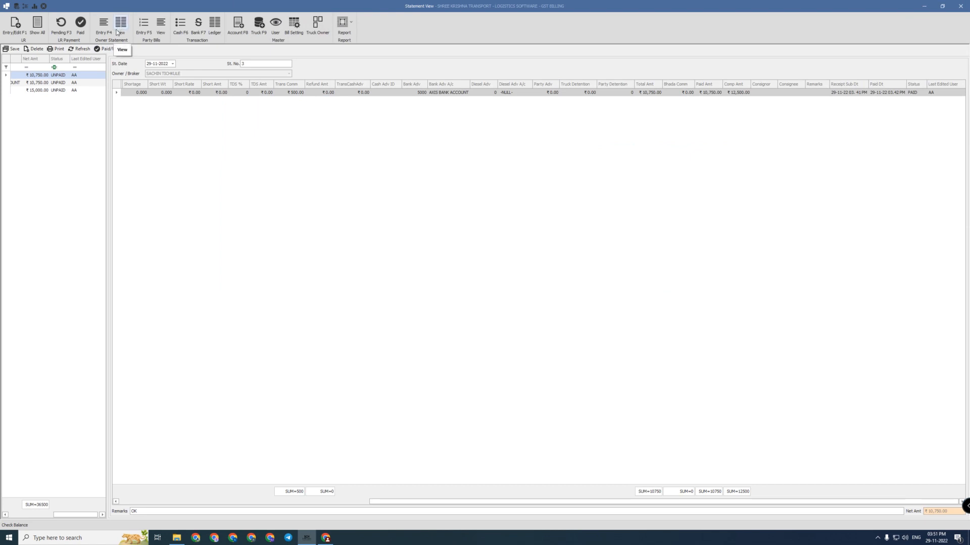
{"action": "left_click", "coordinate": [42, 83]}
{"action": "left_click", "coordinate": [18, 515]}
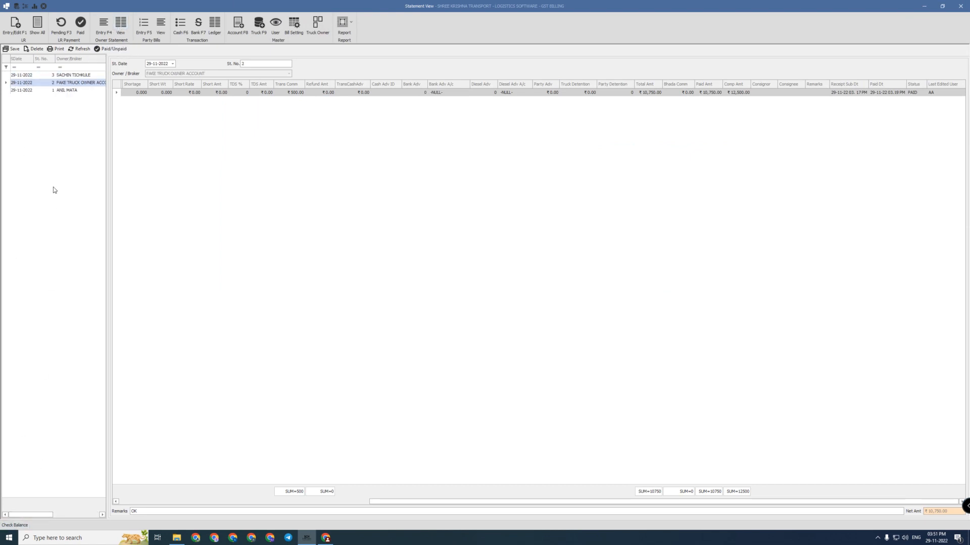
{"action": "left_click", "coordinate": [61, 75]}
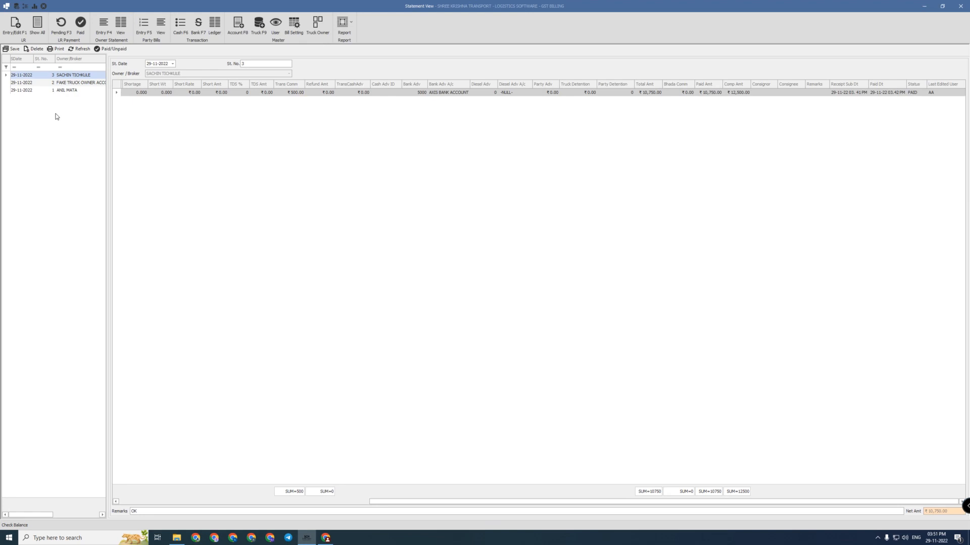
{"action": "left_click", "coordinate": [56, 49]}
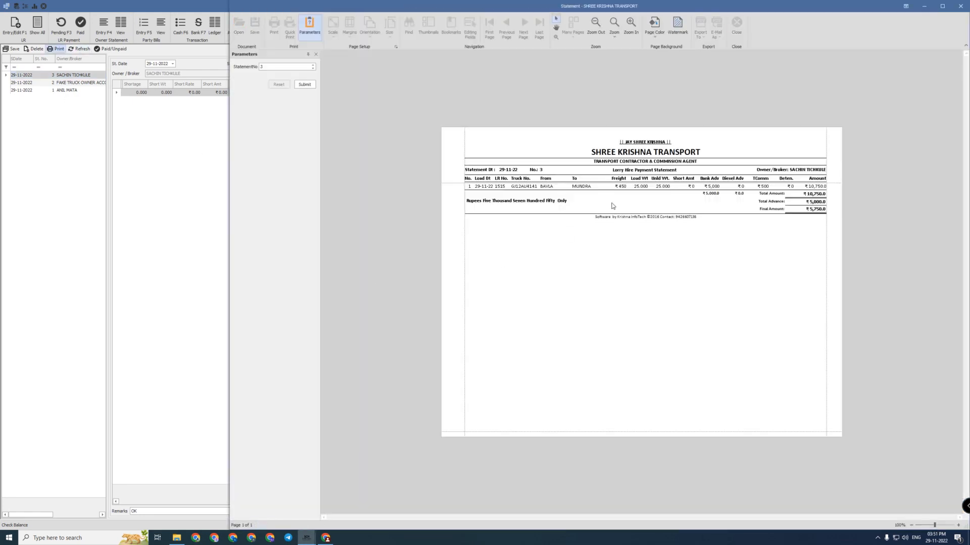
{"action": "left_click", "coordinate": [736, 23]}
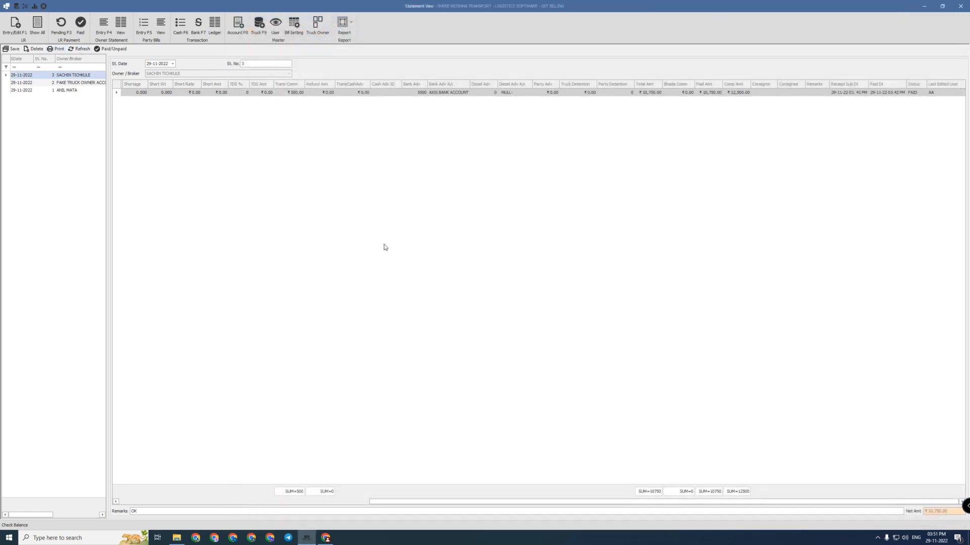
{"action": "left_click", "coordinate": [348, 32]}
{"action": "left_click", "coordinate": [366, 58]}
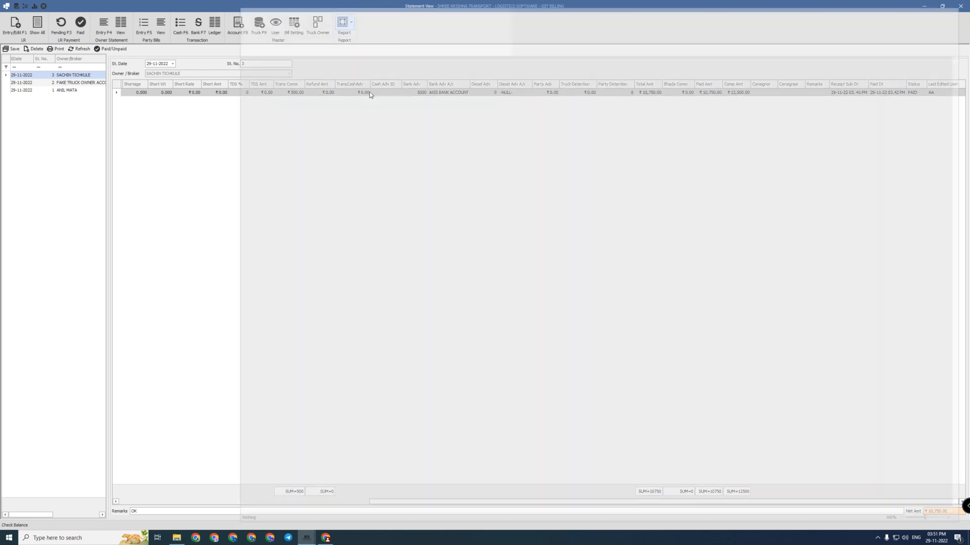
Generate and review the bank transaction report for AXIS BANK ACCOUNT
{"action": "left_click", "coordinate": [301, 85]}
{"action": "left_click", "coordinate": [275, 92]}
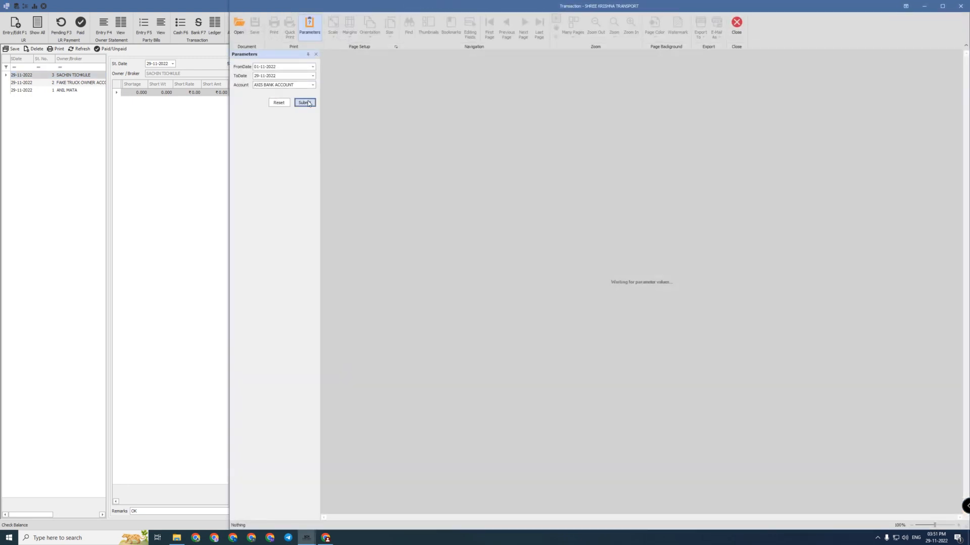
{"action": "left_click", "coordinate": [304, 102]}
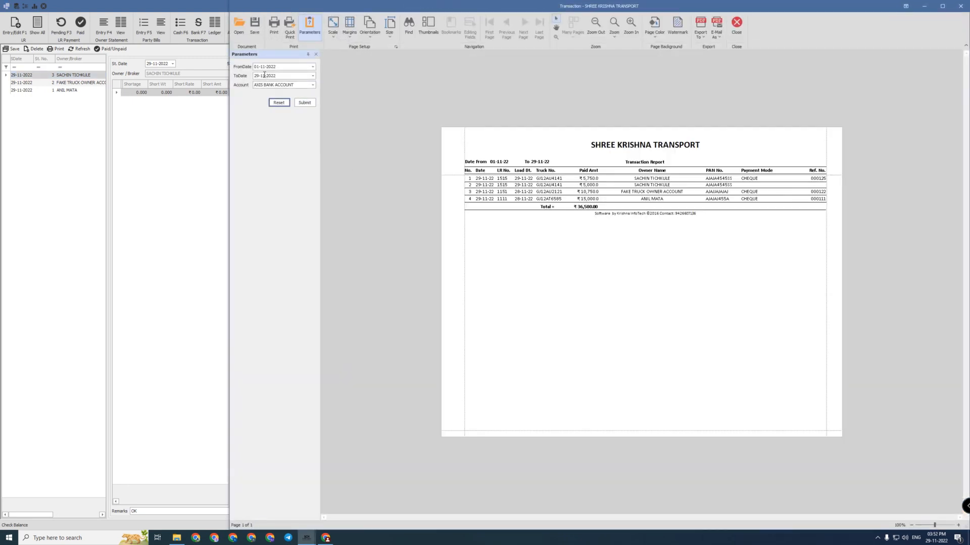
{"action": "left_click_drag", "start_coordinate": [448, 153], "coordinate": [833, 240]}
{"action": "left_click", "coordinate": [777, 250]}
{"action": "left_click", "coordinate": [737, 24]}
Generate the party bill report for 01-11-2022 to 29-11-2022, then close it
{"action": "left_click", "coordinate": [347, 24]}
{"action": "left_click", "coordinate": [364, 68]}
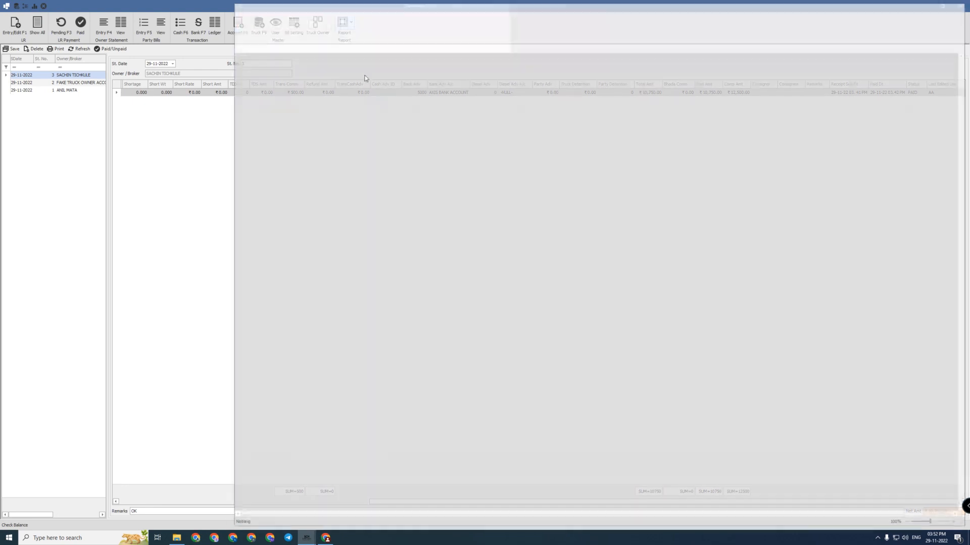
{"action": "left_click", "coordinate": [312, 68]}
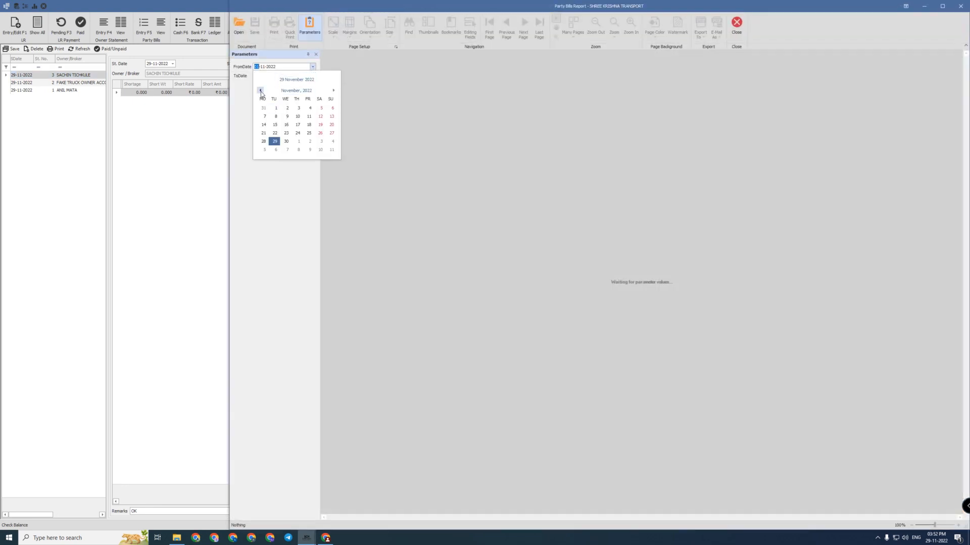
{"action": "left_click", "coordinate": [260, 90]}
{"action": "left_click", "coordinate": [250, 114]}
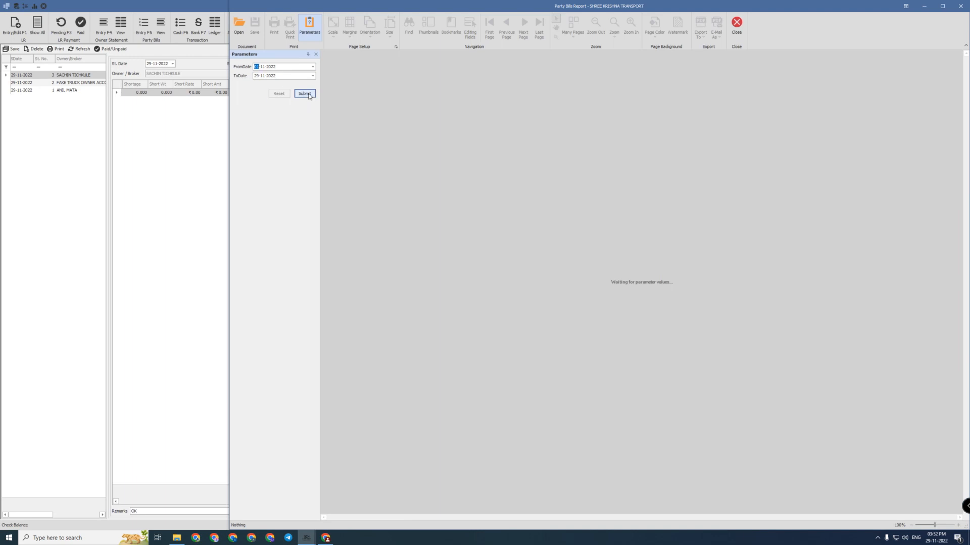
{"action": "left_click", "coordinate": [304, 94]}
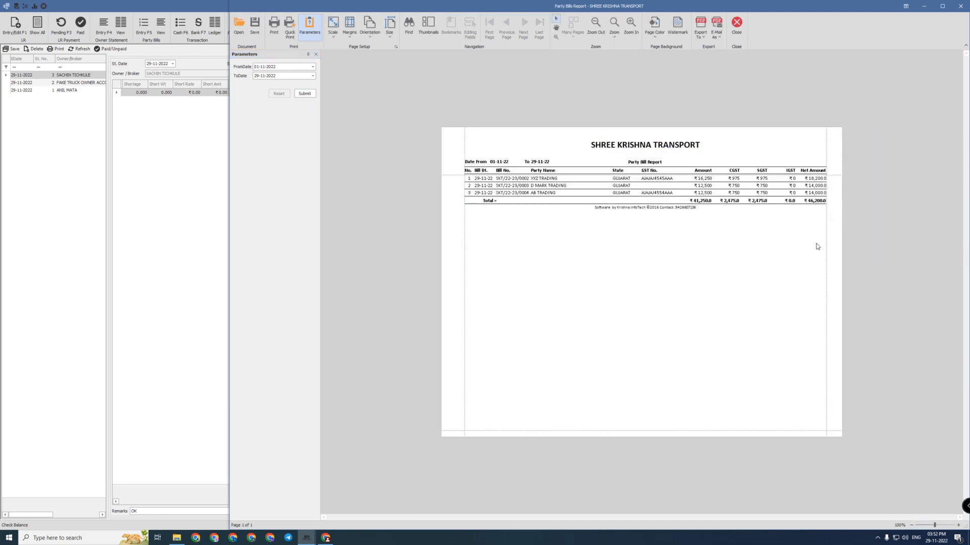
{"action": "left_click", "coordinate": [736, 23]}
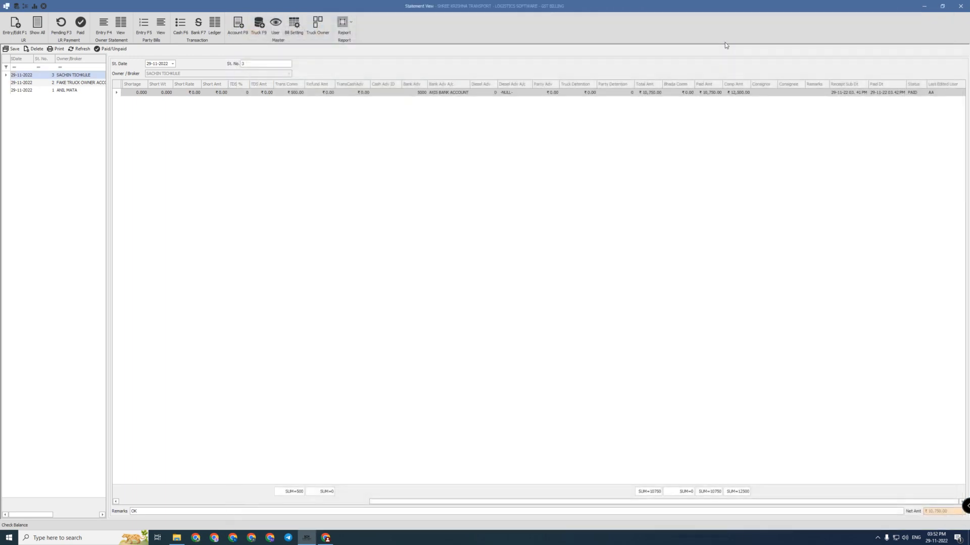
{"action": "left_click", "coordinate": [34, 5]}
Review each bill's CGST/SGST and confirm the ₹4,950.00 GST balance, then close the summary
{"action": "left_click", "coordinate": [317, 185]}
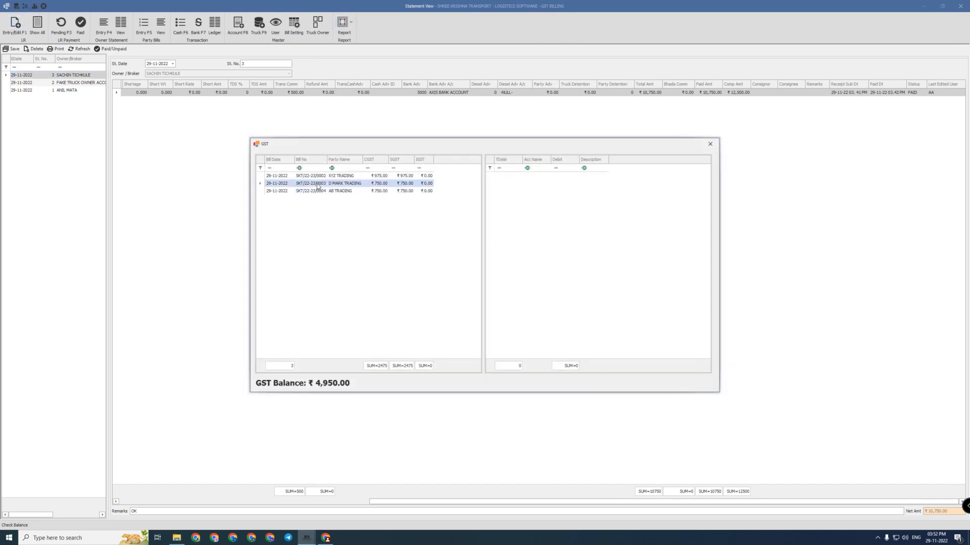
{"action": "left_click_drag", "start_coordinate": [316, 184], "coordinate": [325, 188]}
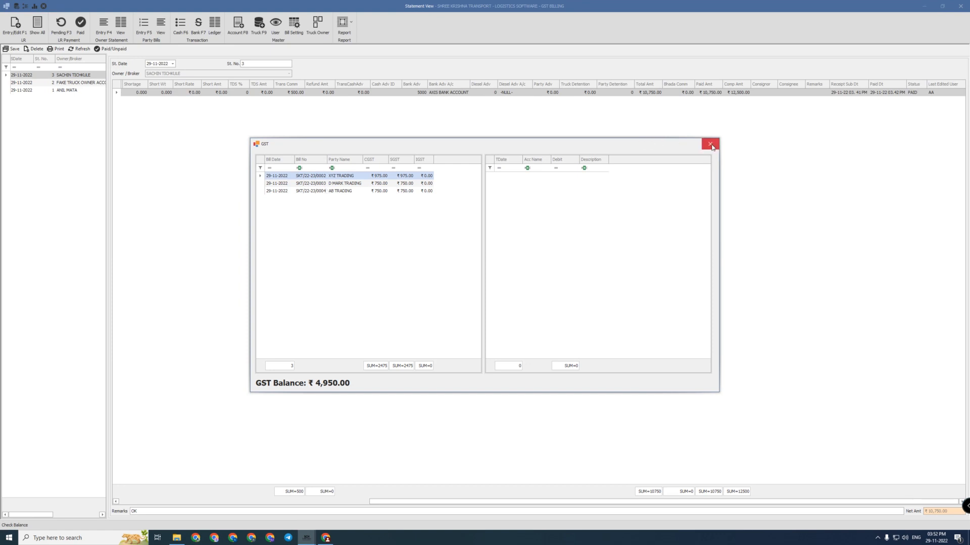
{"action": "left_click", "coordinate": [520, 194]}
{"action": "left_click", "coordinate": [708, 144]}
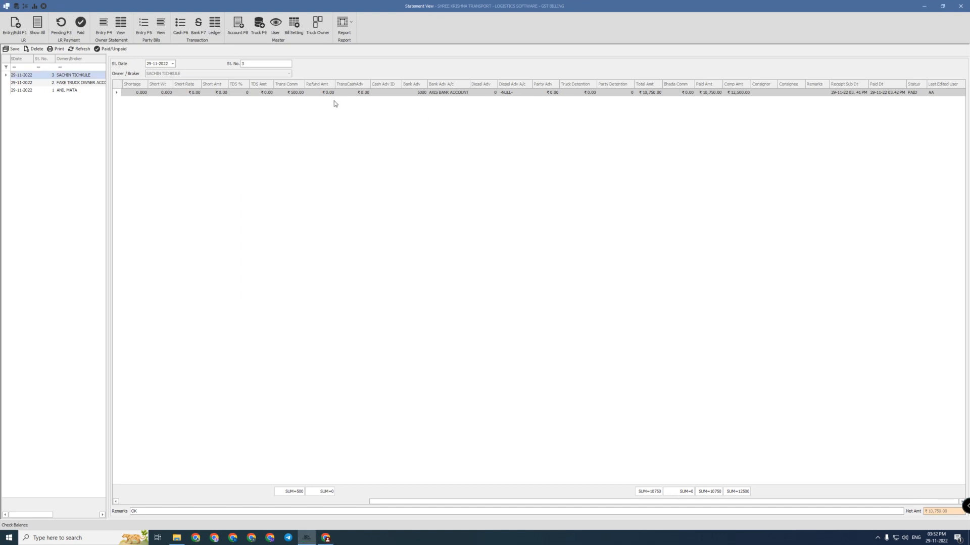
View owner statements No. 1 and No. 2, then close the Statement View window
{"action": "left_click", "coordinate": [78, 89]}
{"action": "left_click", "coordinate": [57, 84]}
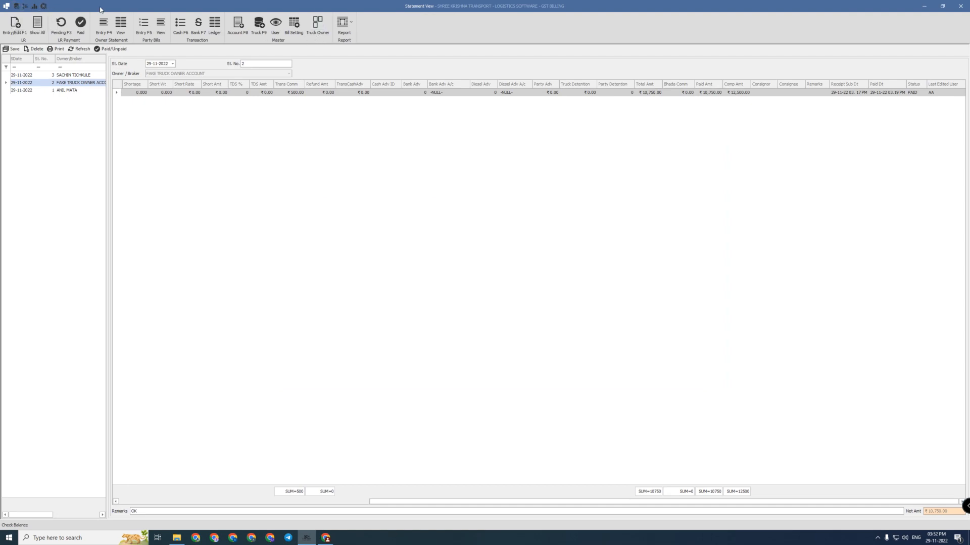
{"action": "left_click", "coordinate": [49, 5]}
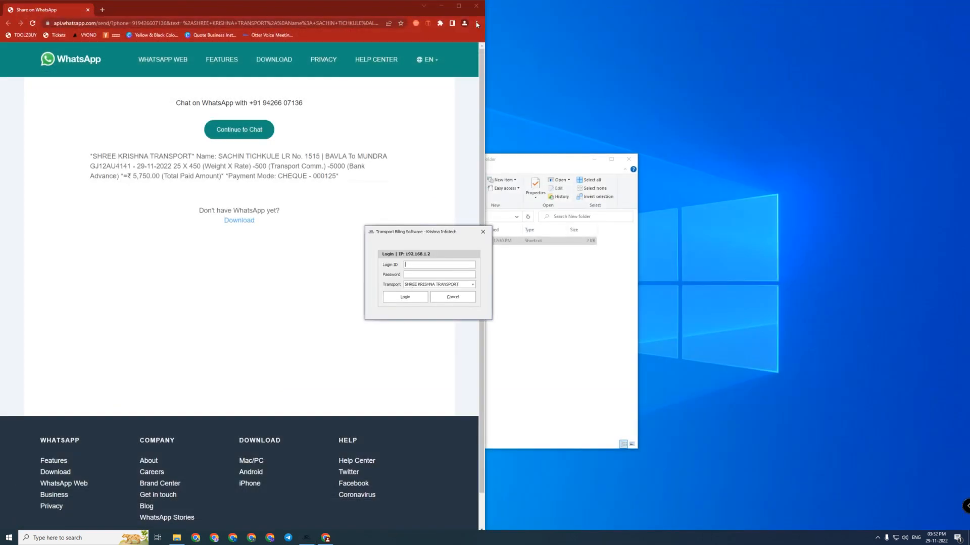